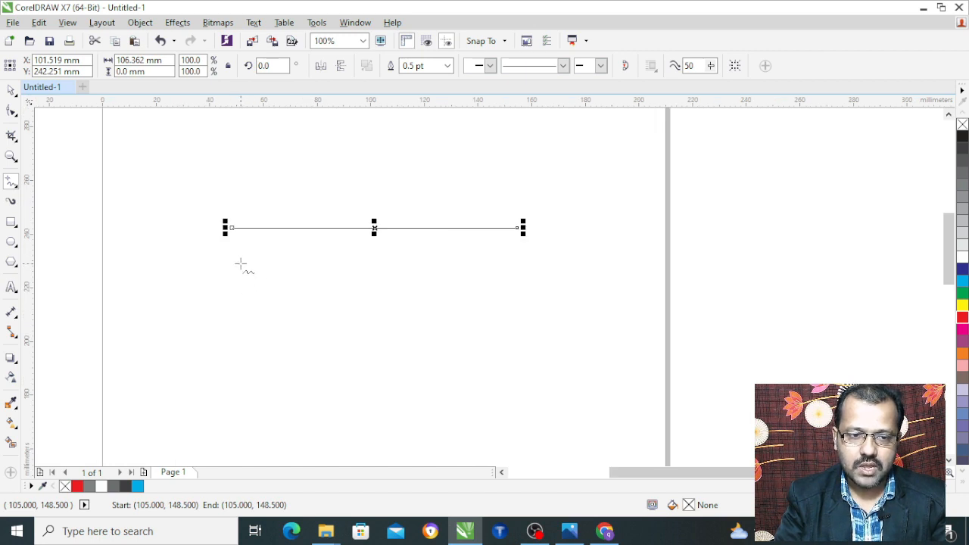
Step: Draw a vertical line about 62 mm long, a horizontal line about 65 mm long and five freehand strokes around them
mouse_move(240, 263)
left_mouse_down()
mouse_move(215, 413)
mouse_move(240, 435)
left_mouse_up()
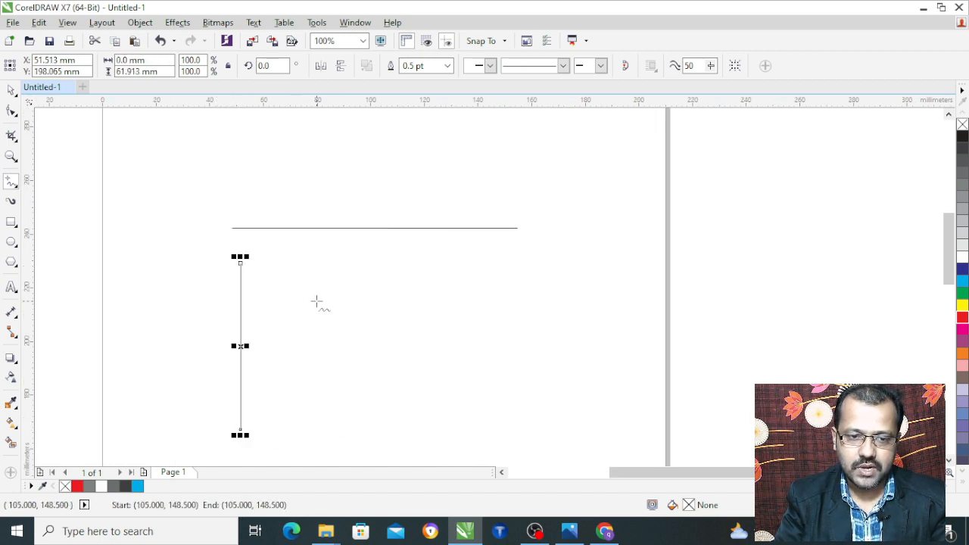
mouse_move(306, 289)
left_mouse_down()
mouse_move(487, 276)
mouse_move(490, 290)
left_mouse_up()
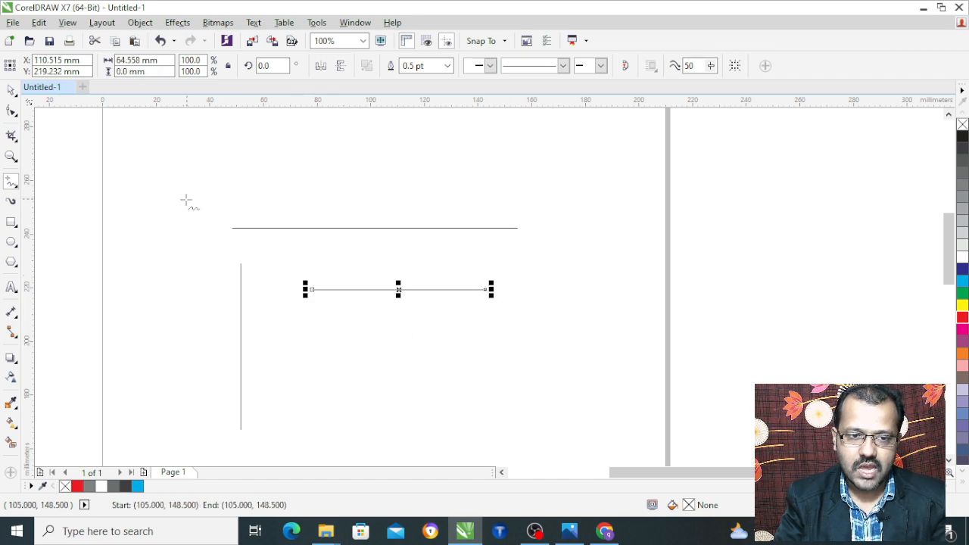
mouse_move(185, 199)
left_mouse_down()
mouse_move(181, 141)
mouse_move(163, 194)
mouse_move(227, 204)
mouse_move(269, 178)
mouse_move(351, 184)
mouse_move(354, 174)
mouse_move(378, 174)
left_mouse_up()
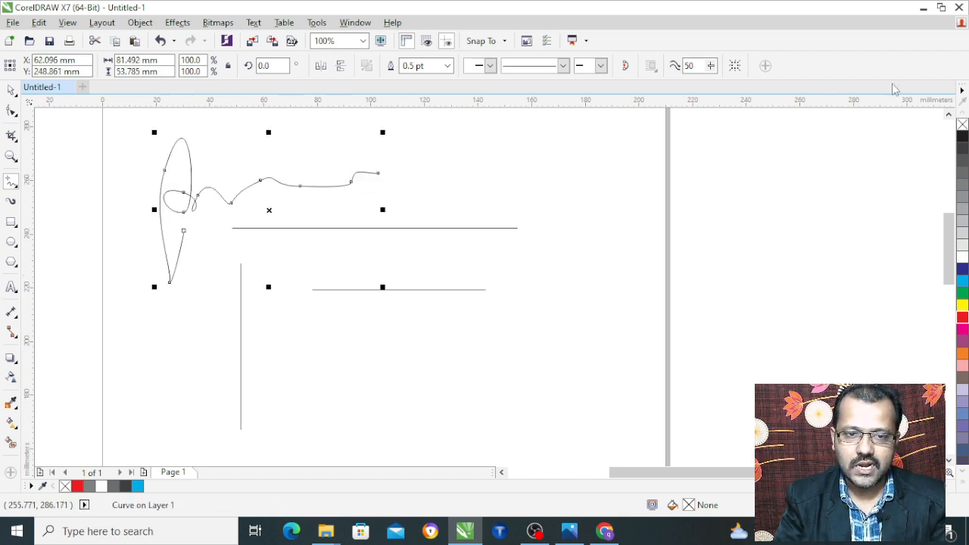
mouse_move(460, 341)
left_mouse_down()
mouse_move(532, 332)
mouse_move(555, 305)
left_mouse_up()
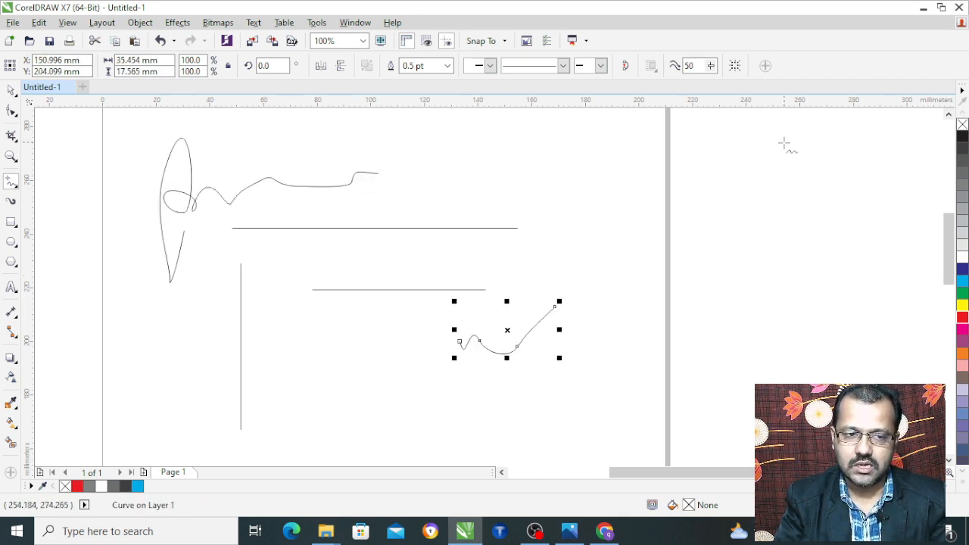
left_click_drag(300, 344, 318, 351)
left_click_drag(372, 205, 536, 201)
left_click_drag(431, 165, 573, 165)
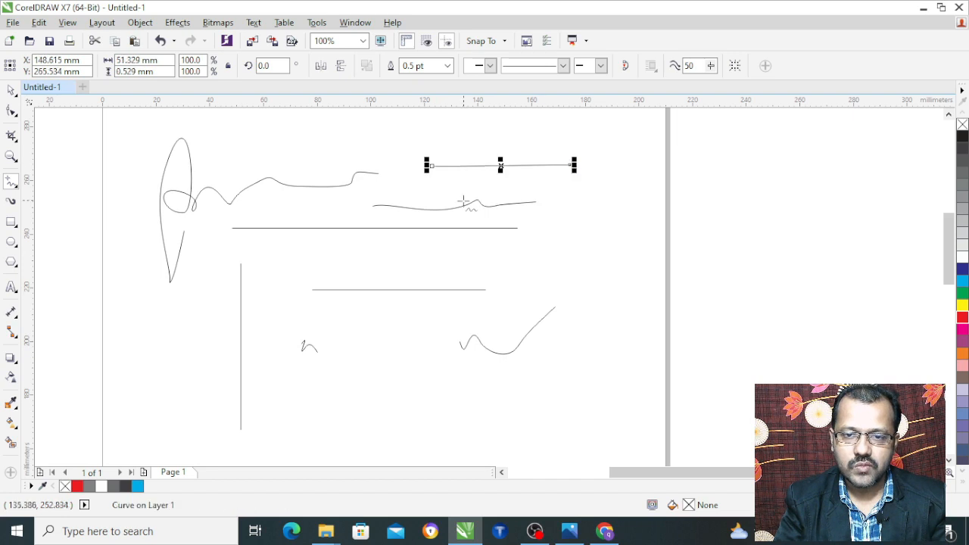
Step: Draw a straight Freehand line about 37 mm long at a 15° angle below the existing curves
scroll(353, 278, "down", 1)
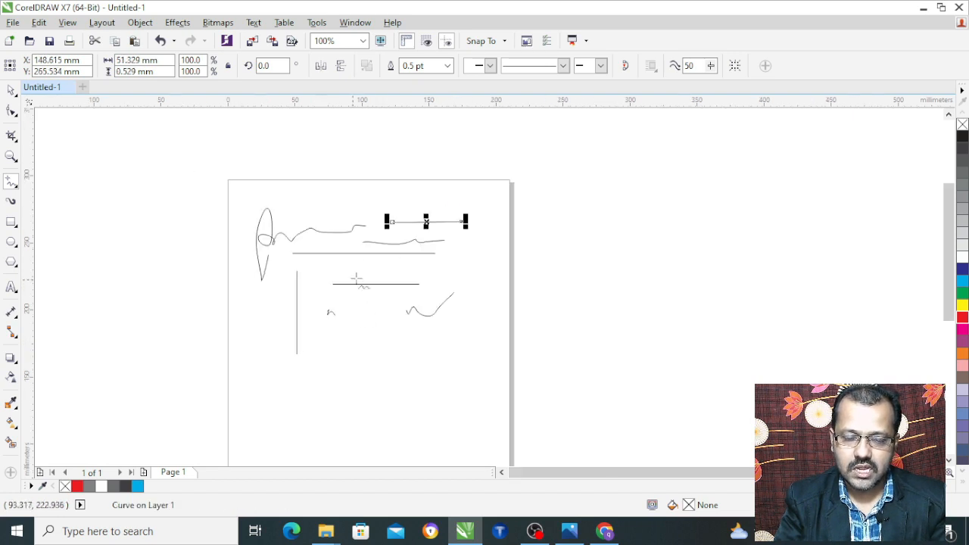
scroll(381, 348, "up", 1)
left_click(333, 346)
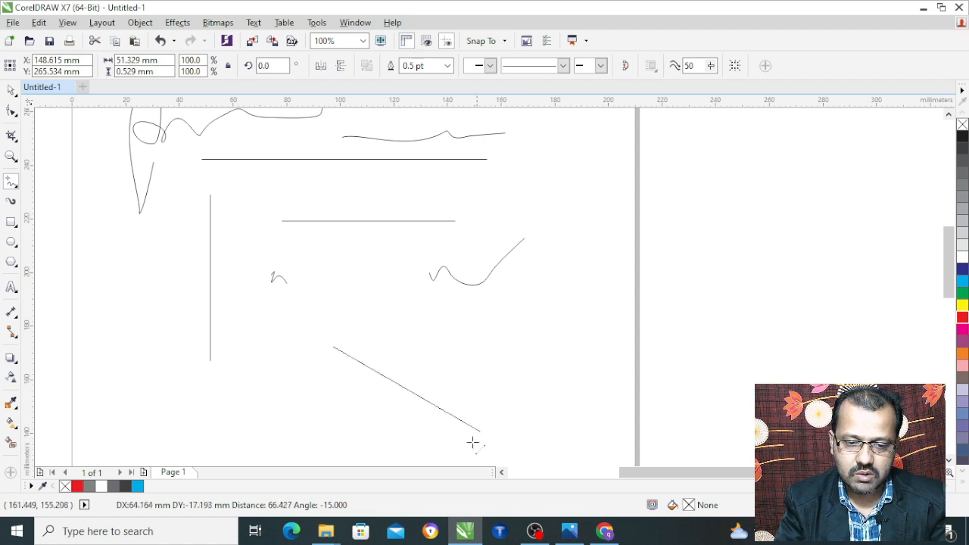
scroll(485, 427, "down", 3)
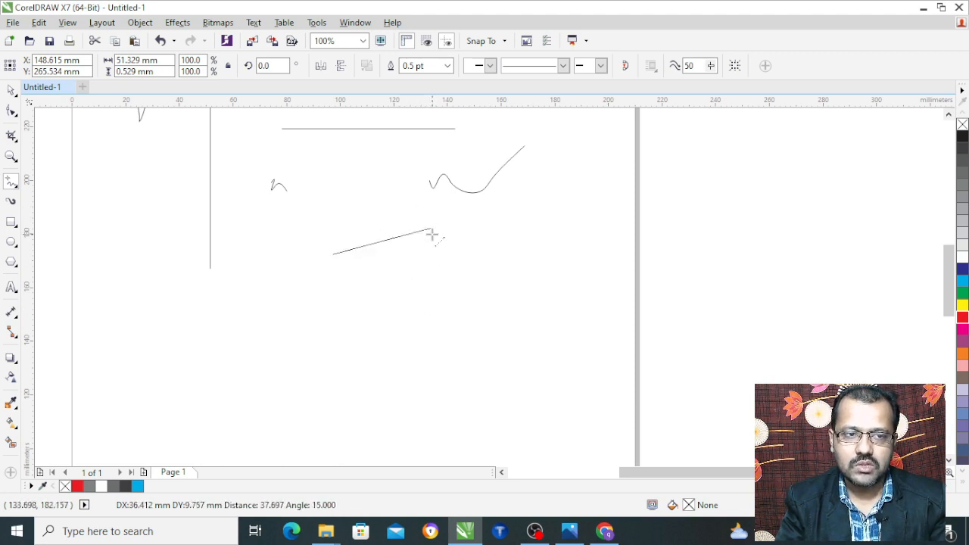
left_click(431, 228)
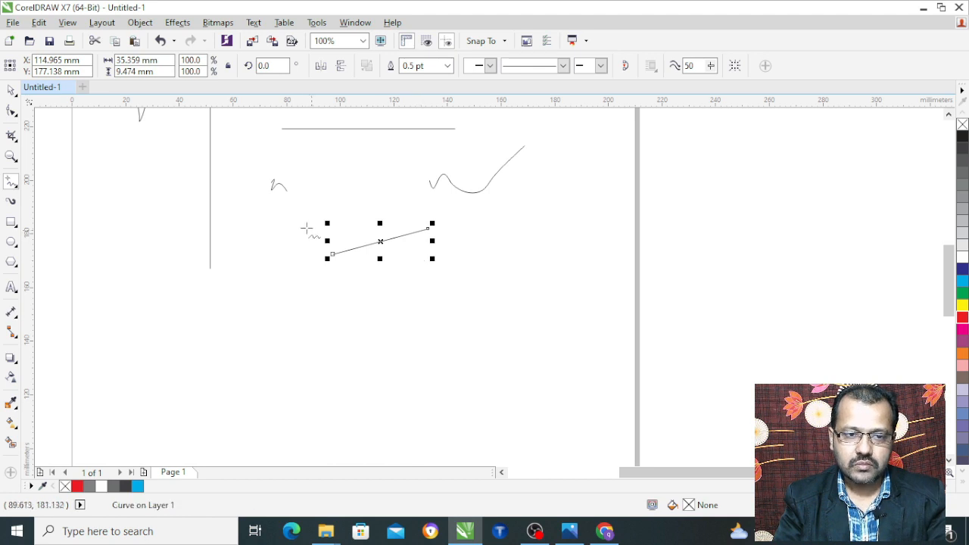
Step: Delete all the drawn lines and curves from the page
scroll(306, 228, "down", 2)
left_click(11, 90)
key("ctrl+a")
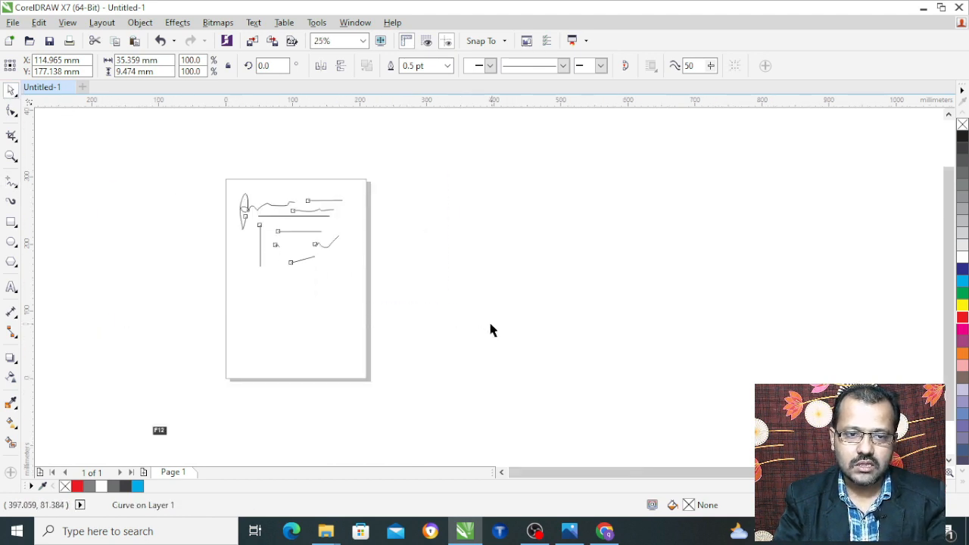
key("Delete")
Step: Draw a horizontal Freehand line about 69 mm long and stretch it symmetrically from its centre to about 119 mm
scroll(242, 220, "up", 2)
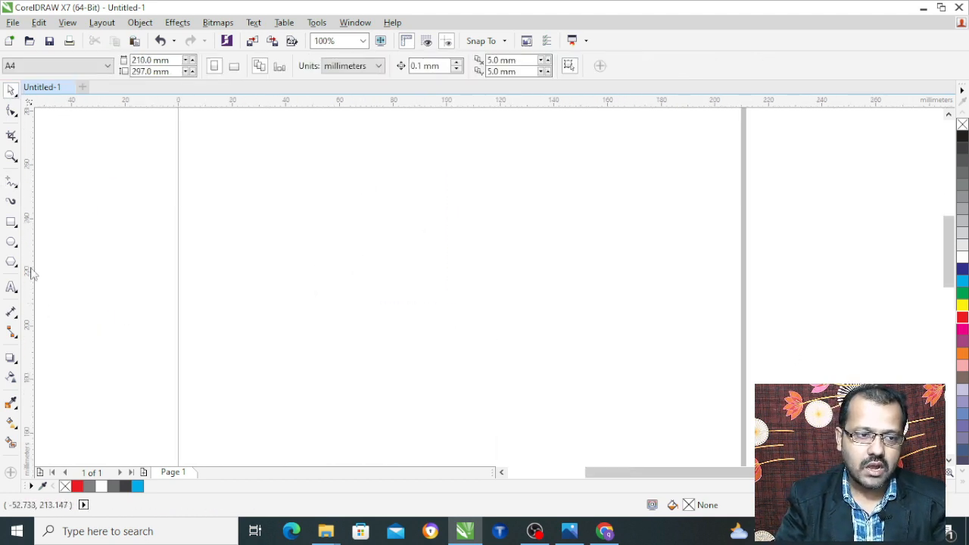
left_click(12, 182)
left_click(302, 233)
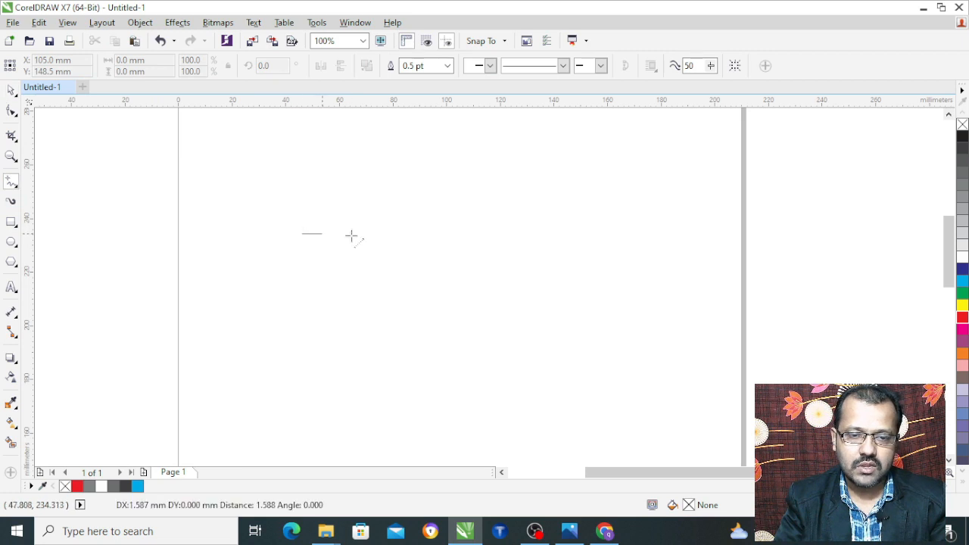
left_click(486, 234)
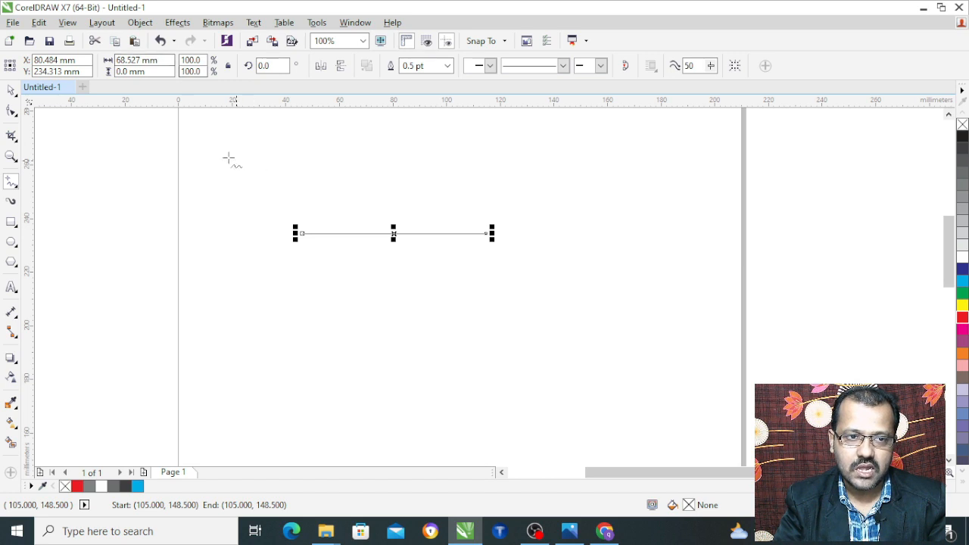
left_click(12, 90)
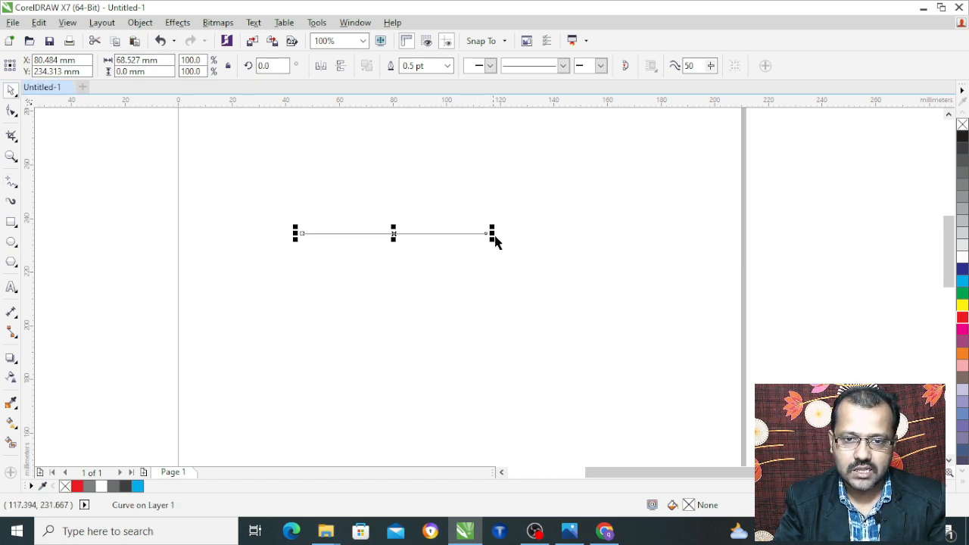
left_click_drag(491, 233, 557, 233)
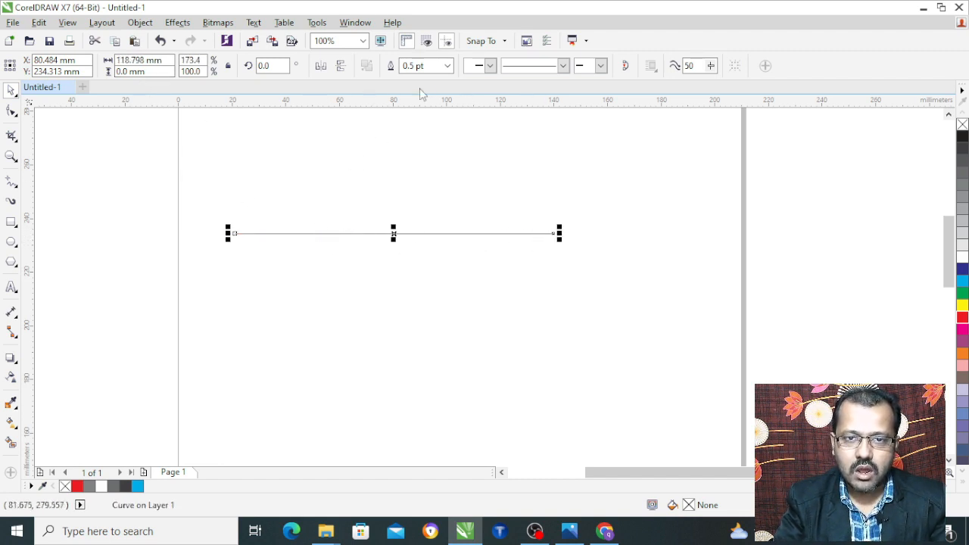
Step: Try outline widths of 3.0 pt, 16.0 pt and 1.5 pt on the selected line
left_click(447, 66)
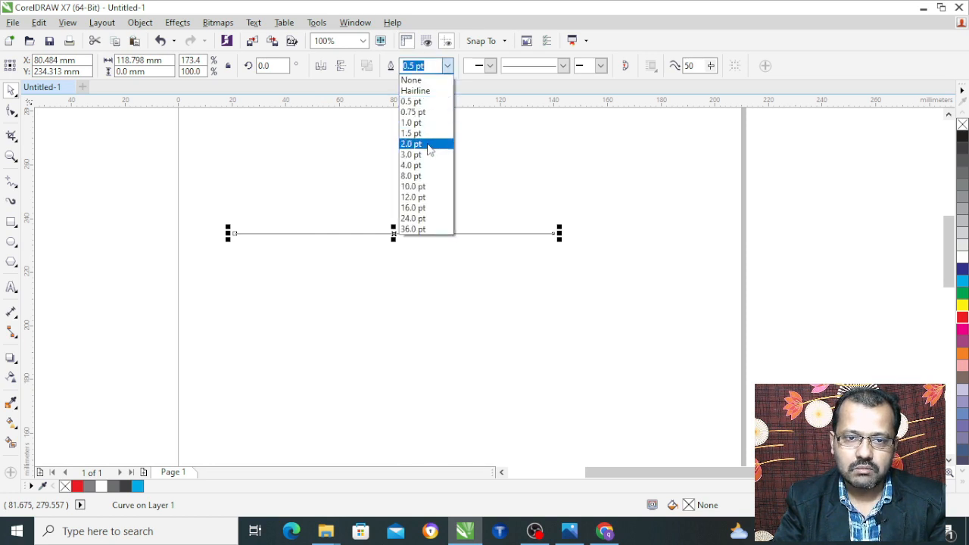
left_click(429, 154)
left_click(445, 66)
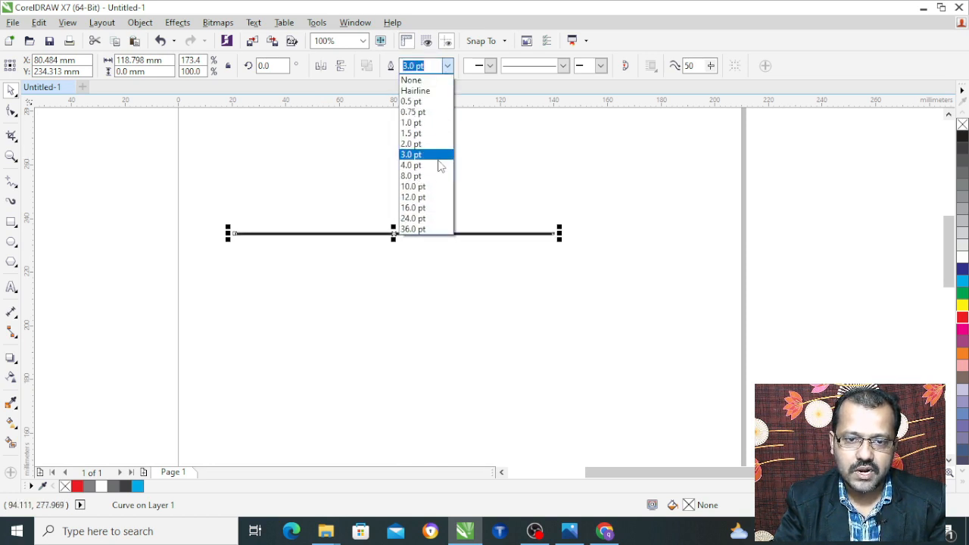
left_click(430, 207)
left_click(447, 65)
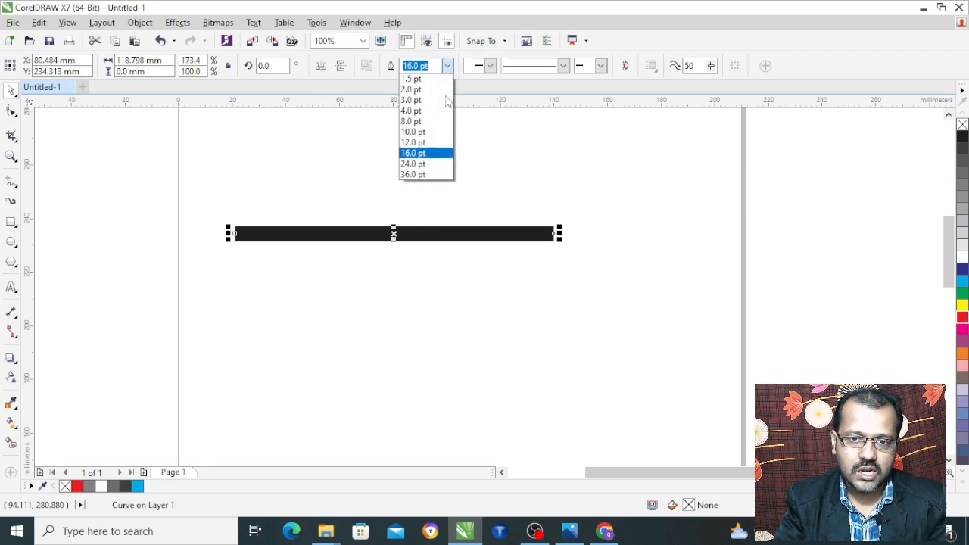
left_click(431, 133)
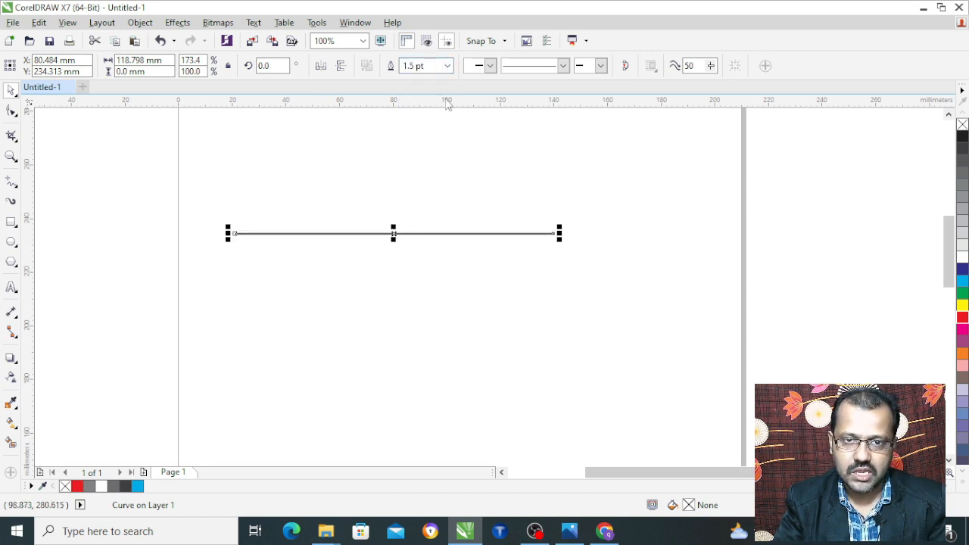
Step: Set the line's outline width to Hairline
left_click(447, 66)
left_click(435, 90)
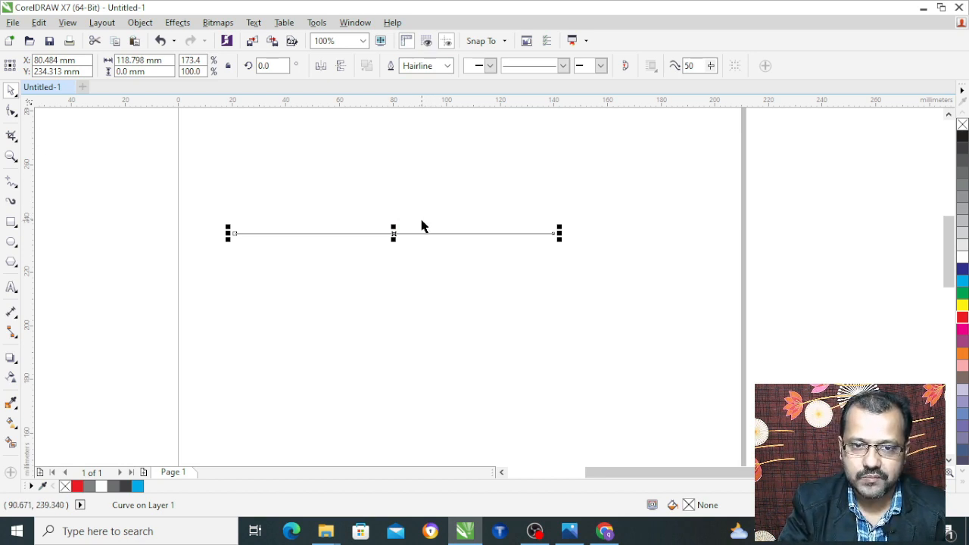
left_click(447, 66)
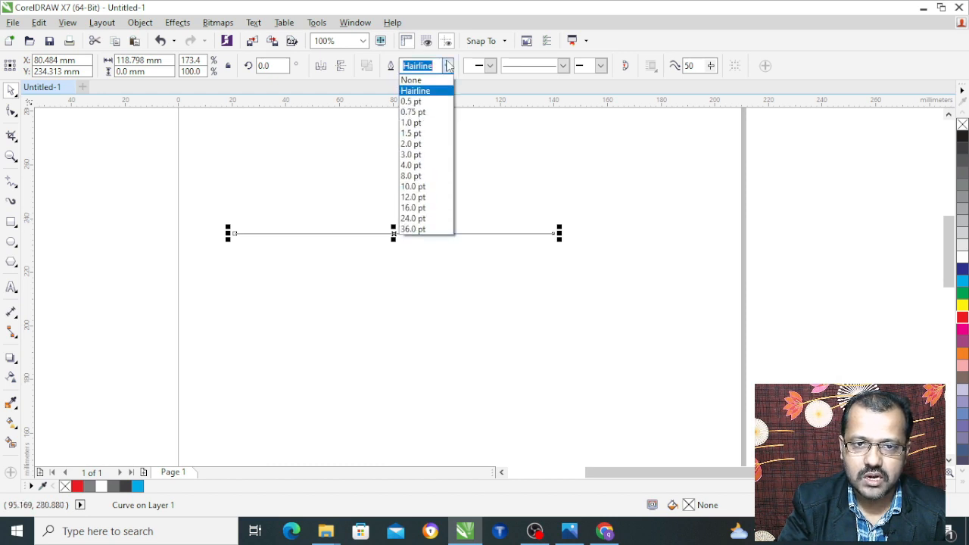
left_click(438, 101)
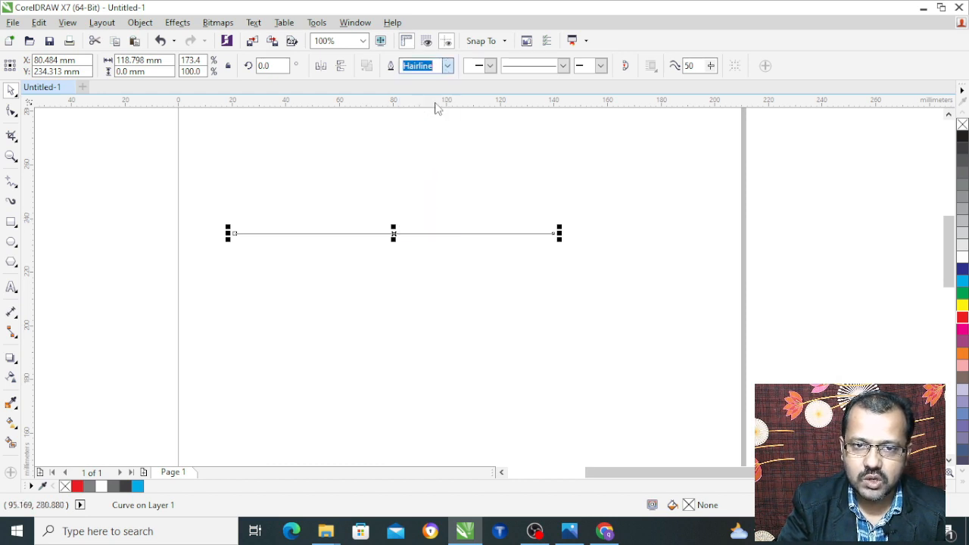
left_click(447, 66)
left_click(443, 91)
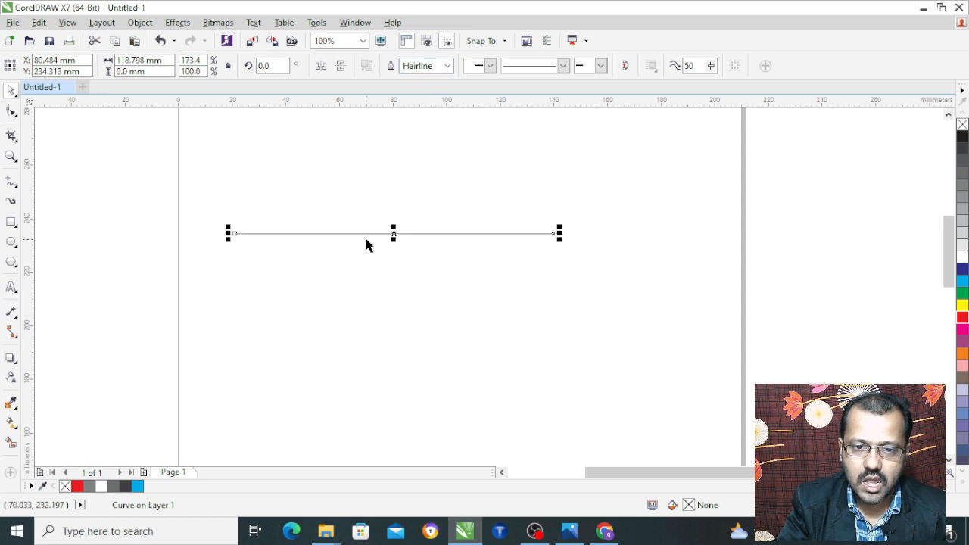
Step: Duplicate the hairline just above the original and set the copy's outline width to 0.01 pt
scroll(371, 239, "up", 3)
scroll(464, 222, "up", 3)
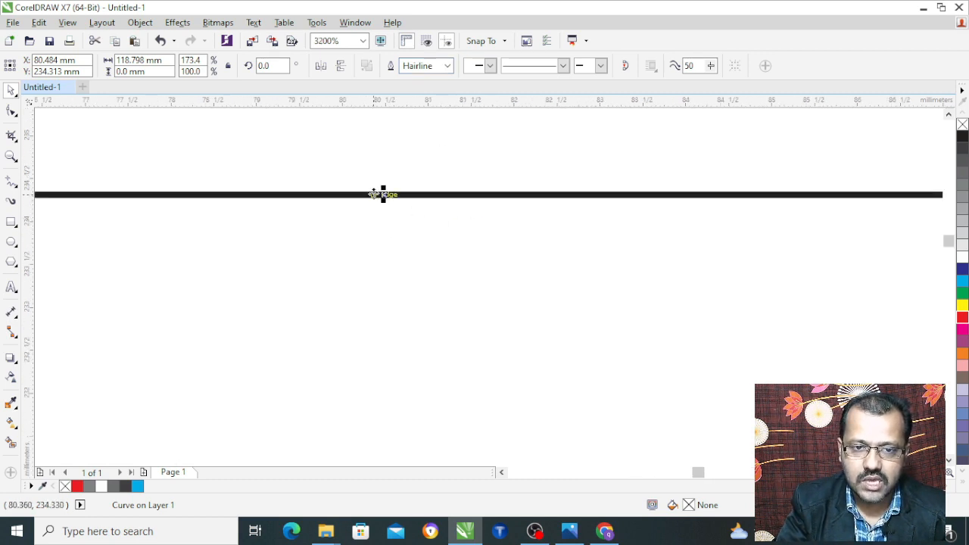
left_click_drag(383, 195, 383, 171)
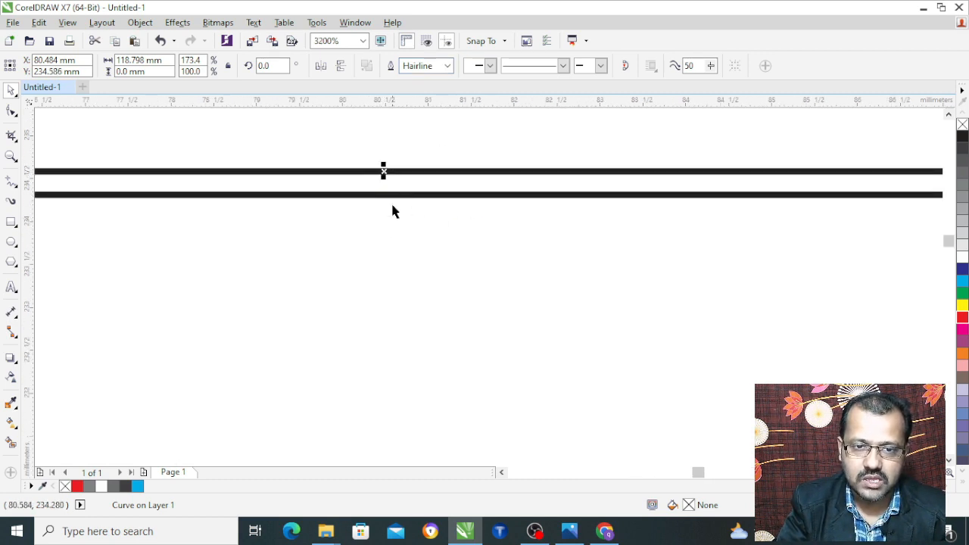
left_click(439, 66)
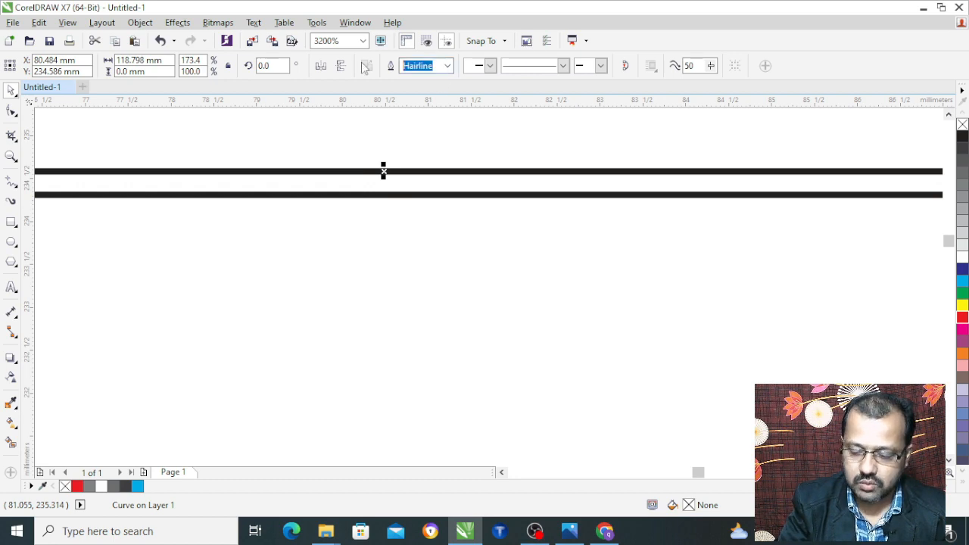
type("0.01")
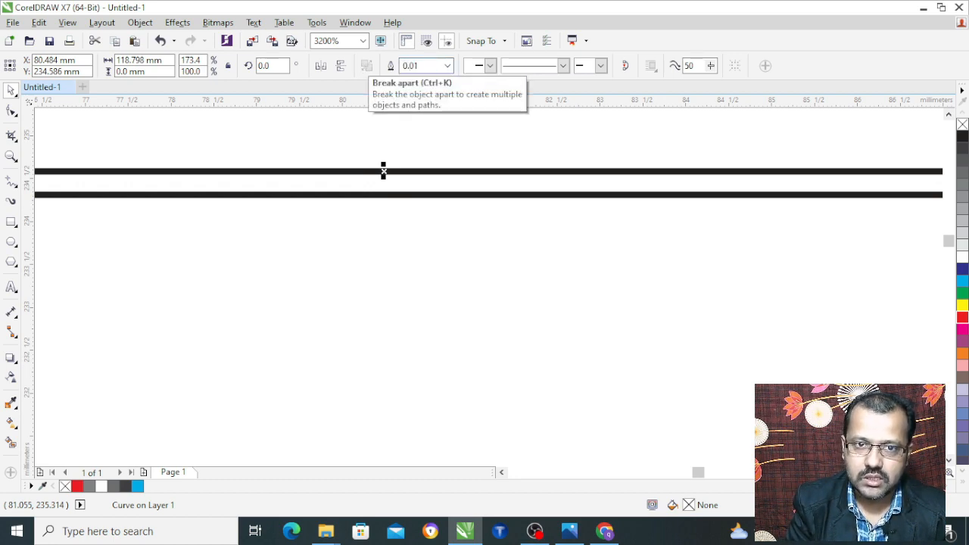
key("Return")
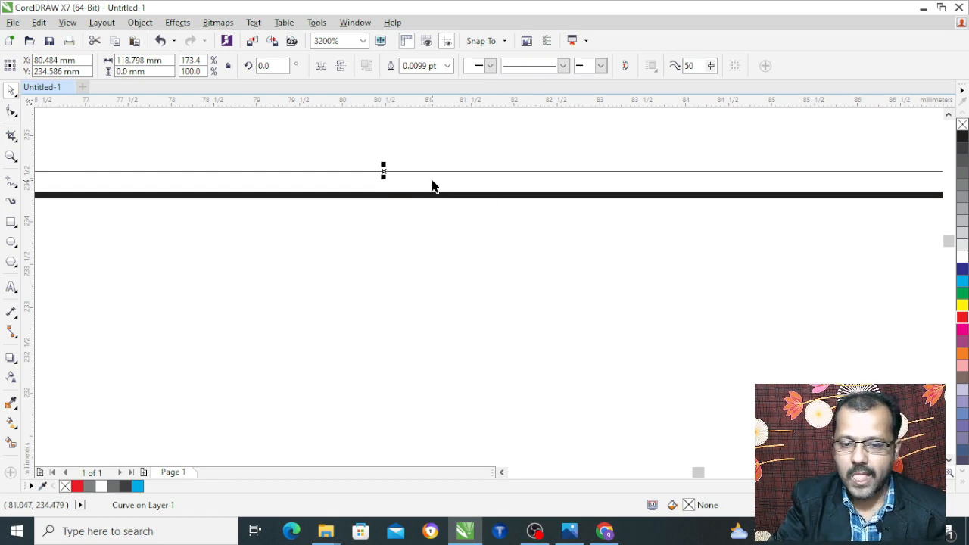
Step: Compare how the hairline and its thinner copy display at lower zoom levels, and select the hairline
left_click(412, 151)
scroll(411, 151, "down", 2)
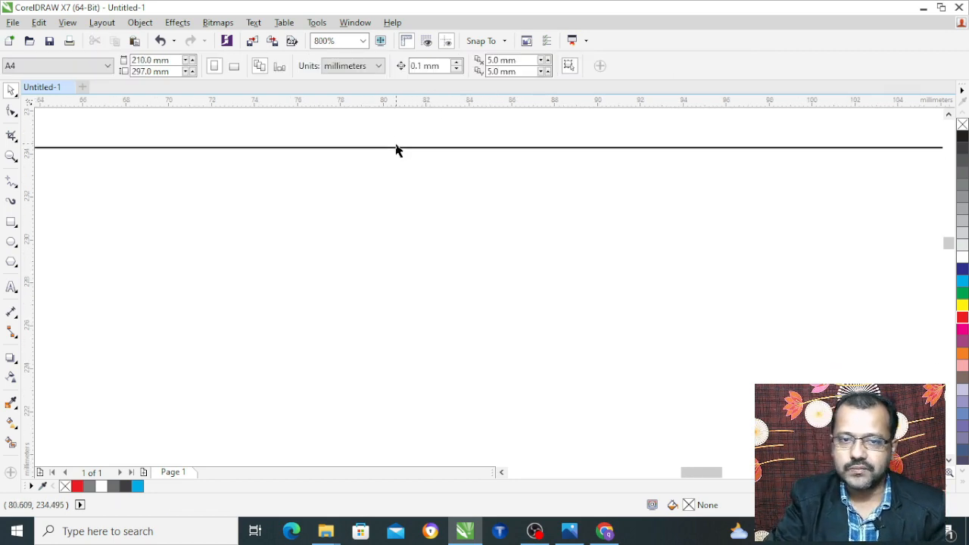
left_click(400, 148)
scroll(399, 148, "down", 1)
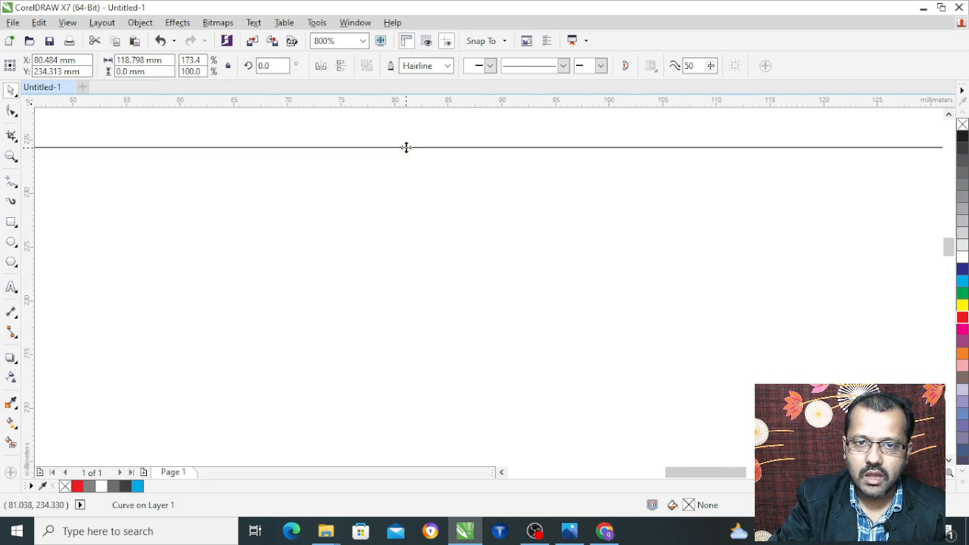
left_click(409, 169)
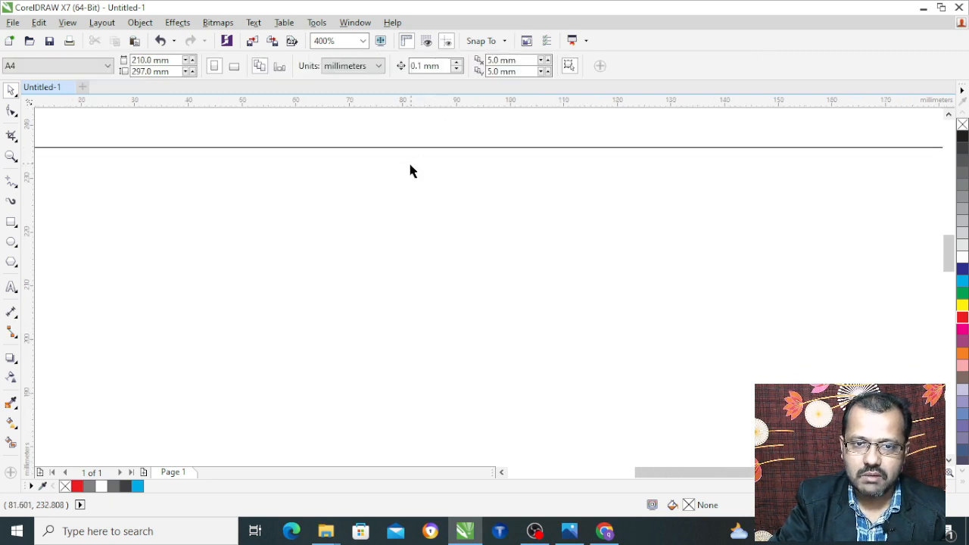
scroll(414, 167, "down", 2)
left_click(412, 162)
scroll(427, 162, "up", 1)
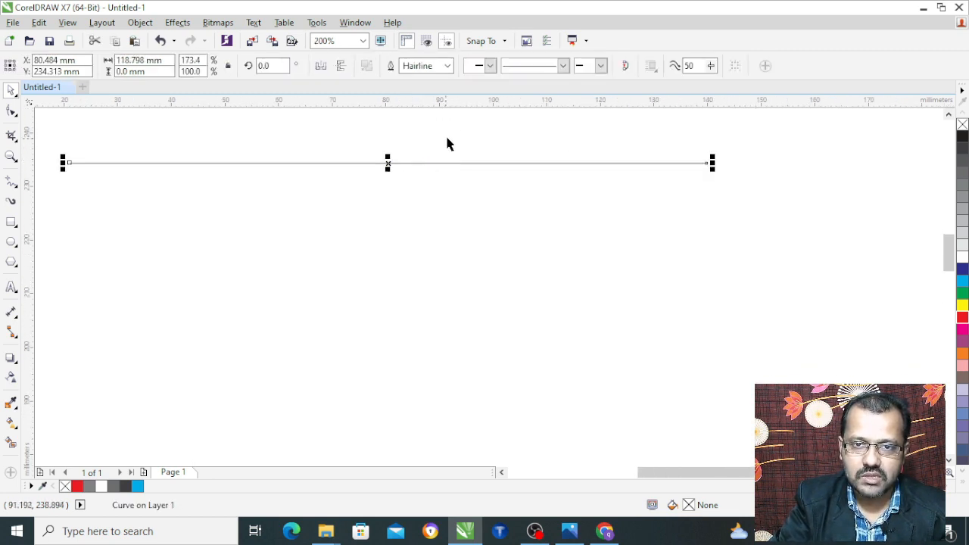
Step: Try a 0.75 pt outline width on the selected hairline and settle on 3.0 pt
left_click(449, 68)
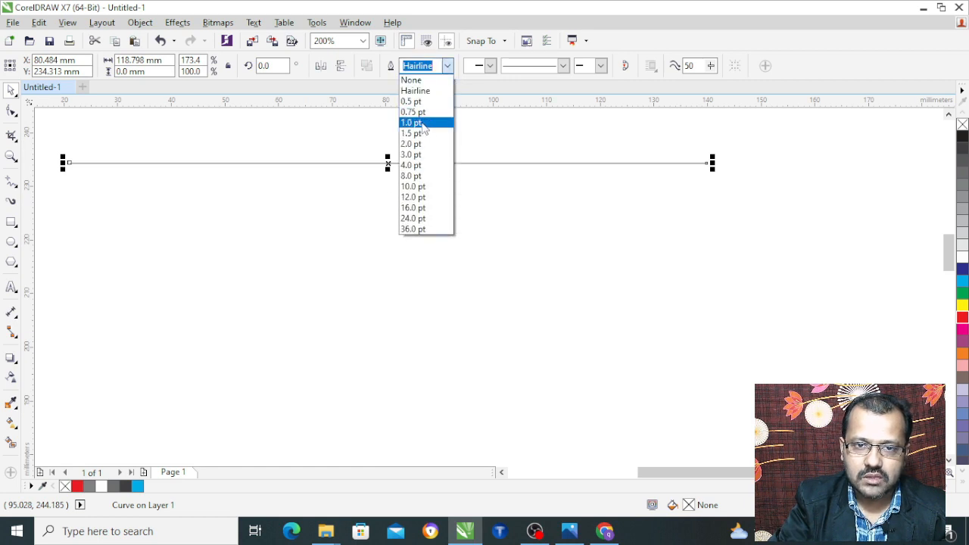
left_click(416, 111)
left_click(447, 66)
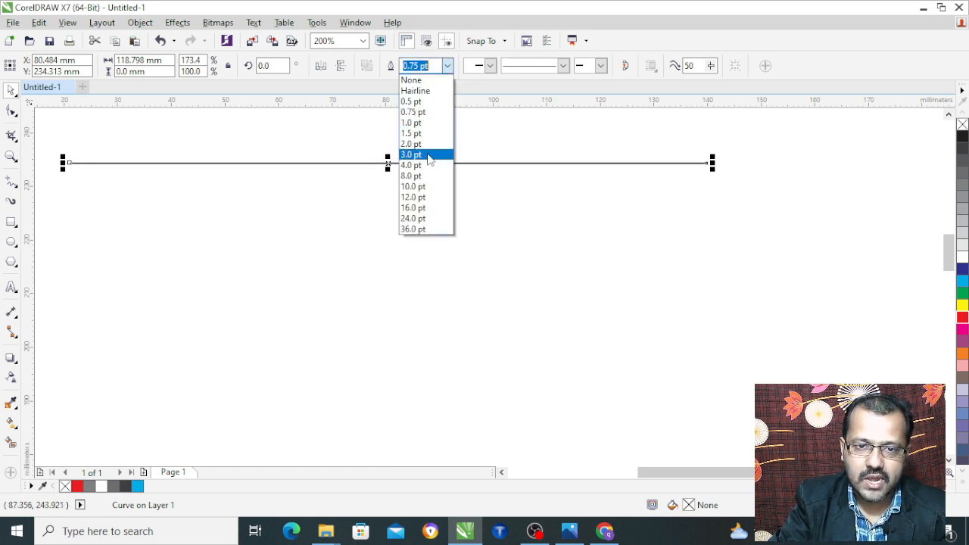
left_click(430, 155)
right_click(810, 305)
key("Escape")
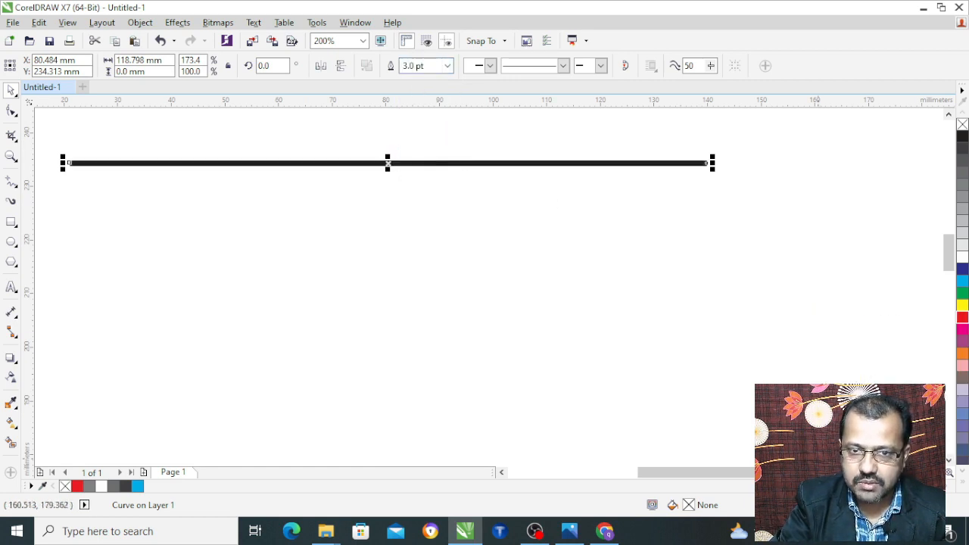
Step: Look through the width units offered in the selected line's Outline Pen settings, keeping points
key("F12")
left_click(458, 173)
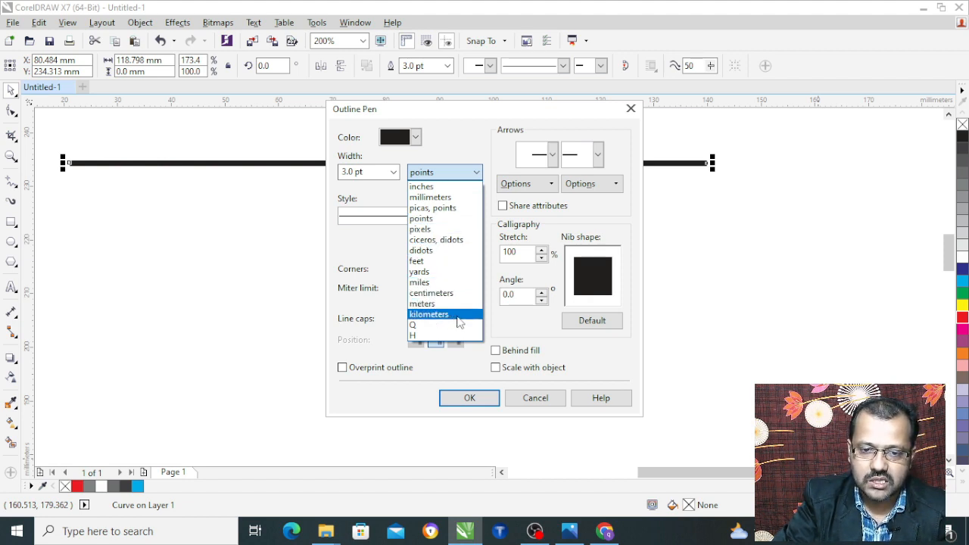
left_click(505, 321)
left_click(471, 395)
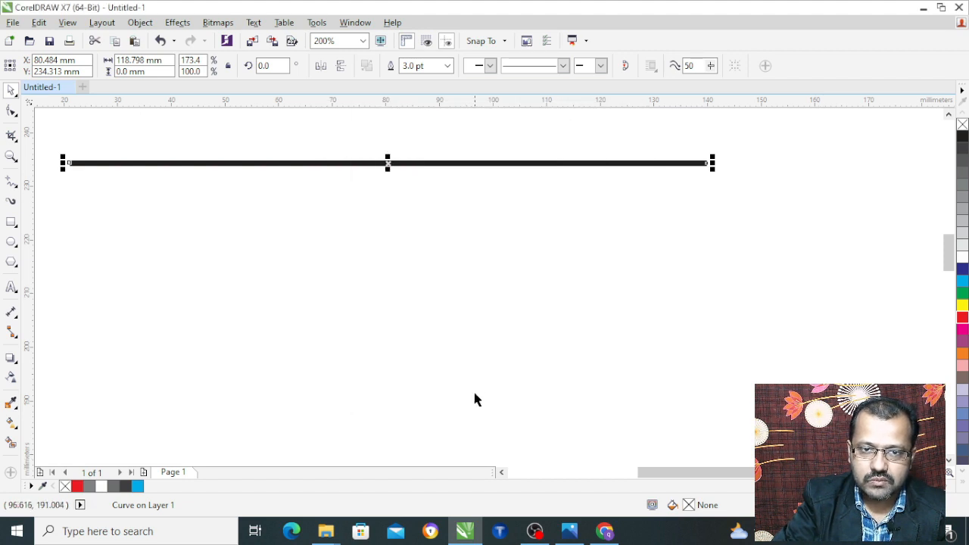
Step: Give the 3.0 pt line a solid triangular start arrowhead and a notched feather-tail end arrowhead, and check both ends
left_click(489, 66)
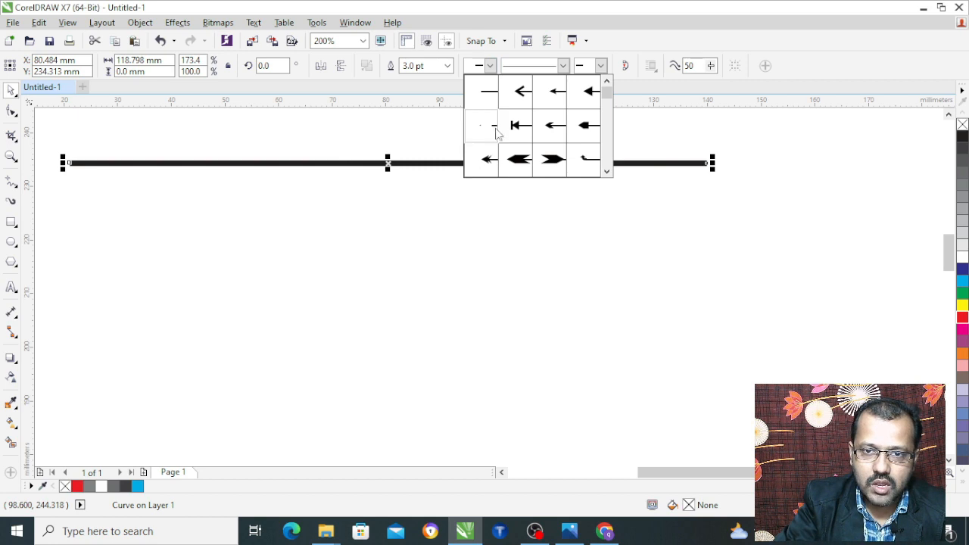
left_click(600, 88)
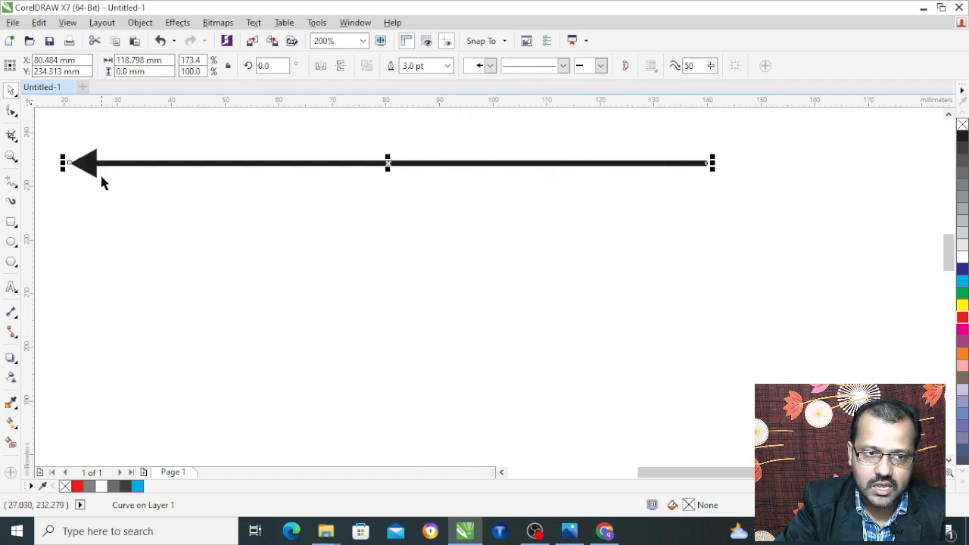
left_click(600, 66)
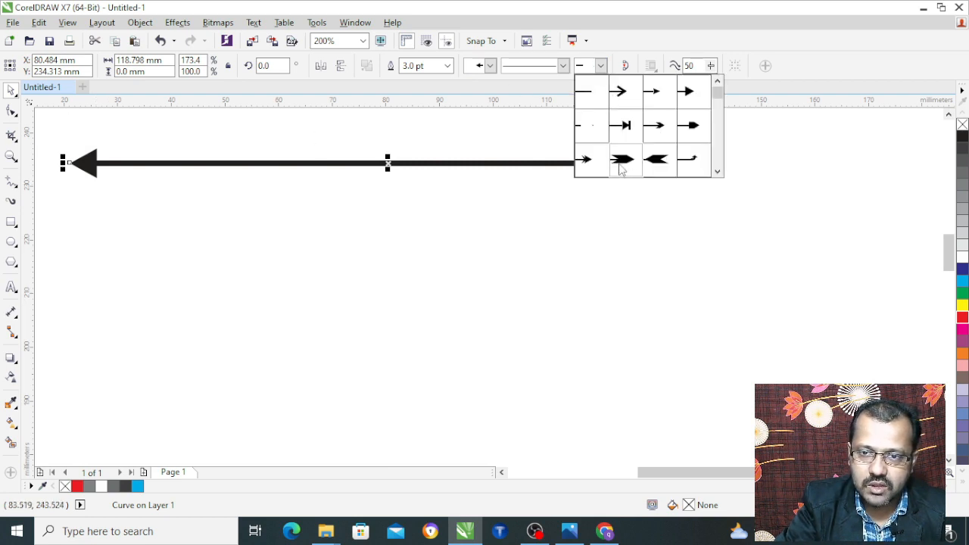
left_click(665, 161)
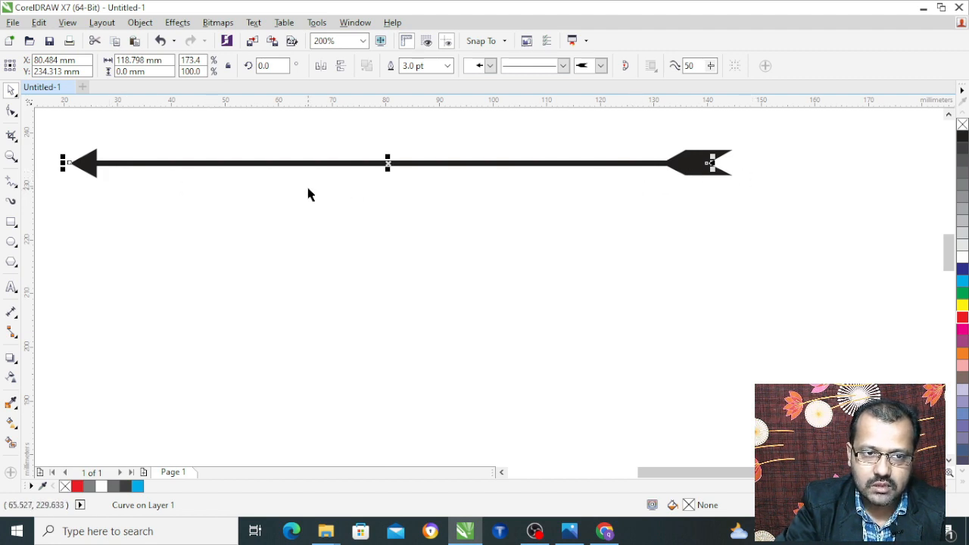
left_click(176, 183)
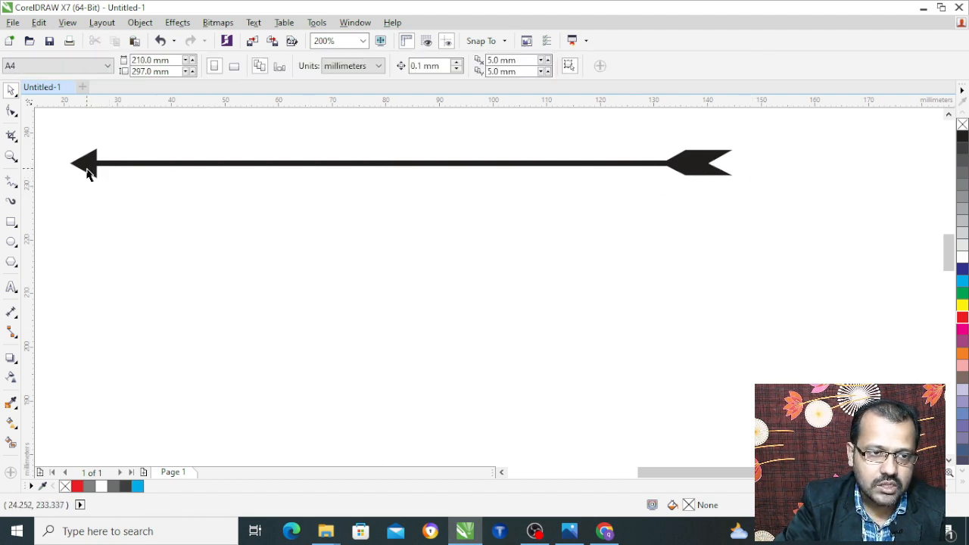
left_click(96, 165)
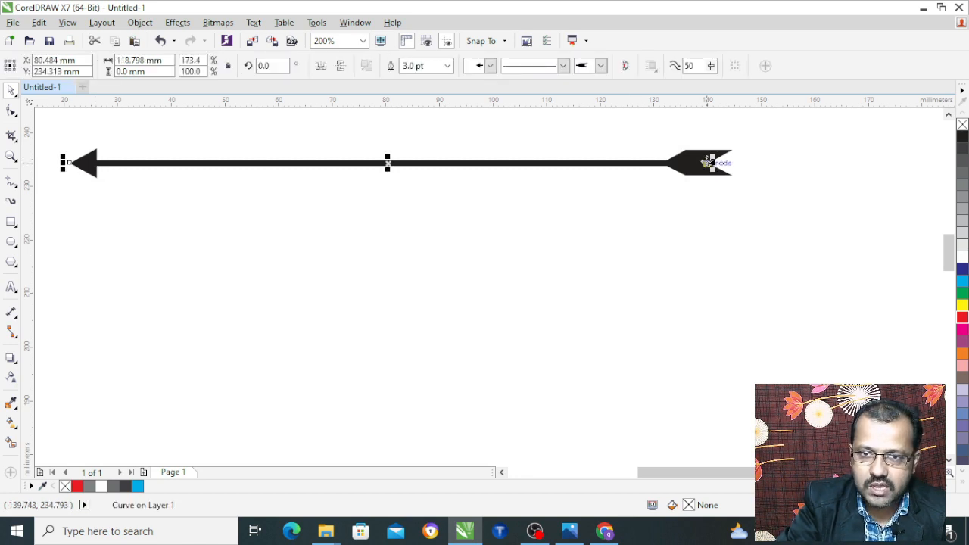
left_click(636, 212)
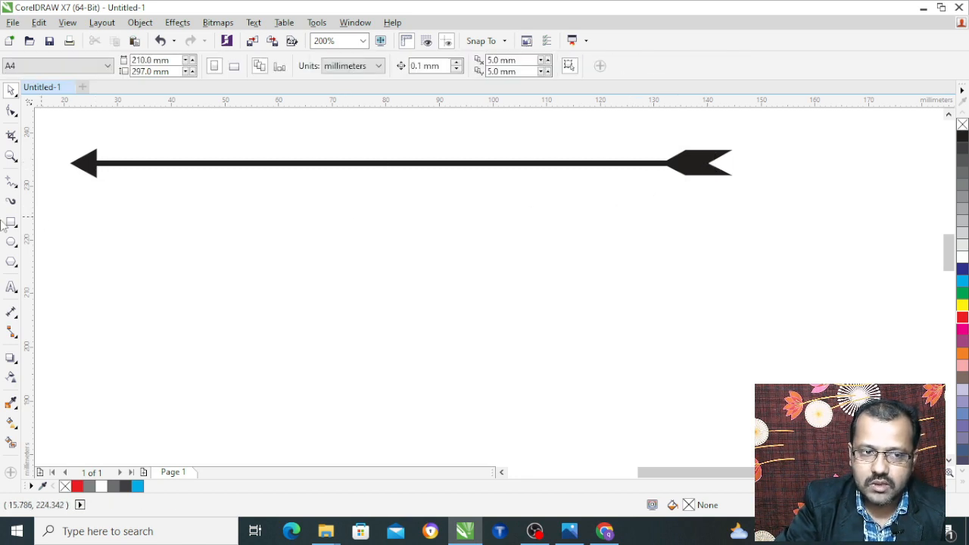
Step: Draw a horizontal straight line about 109 mm long below the arrow with the Freehand tool, and set its outline width to 1.5 pt
left_click(11, 182)
left_click(110, 245)
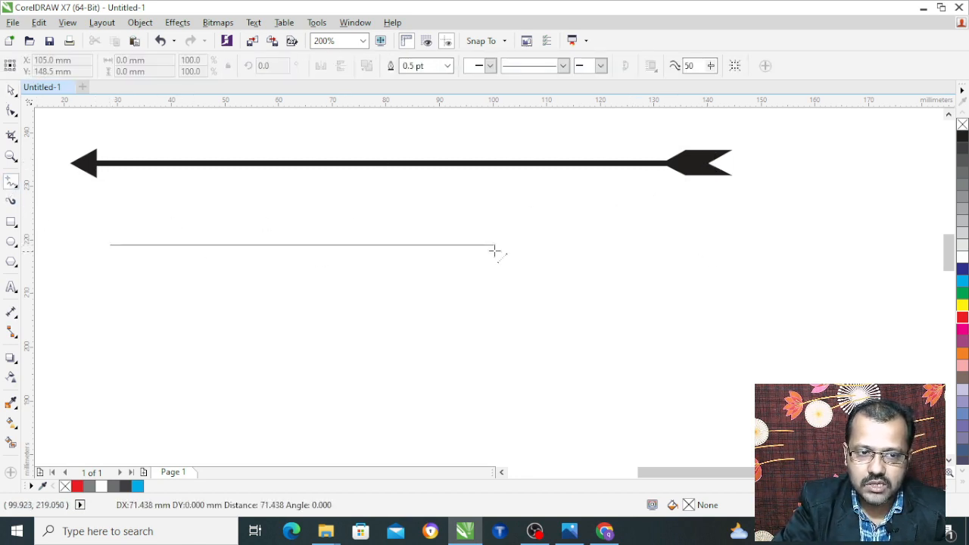
left_click(695, 227, "ctrl")
left_click(447, 66)
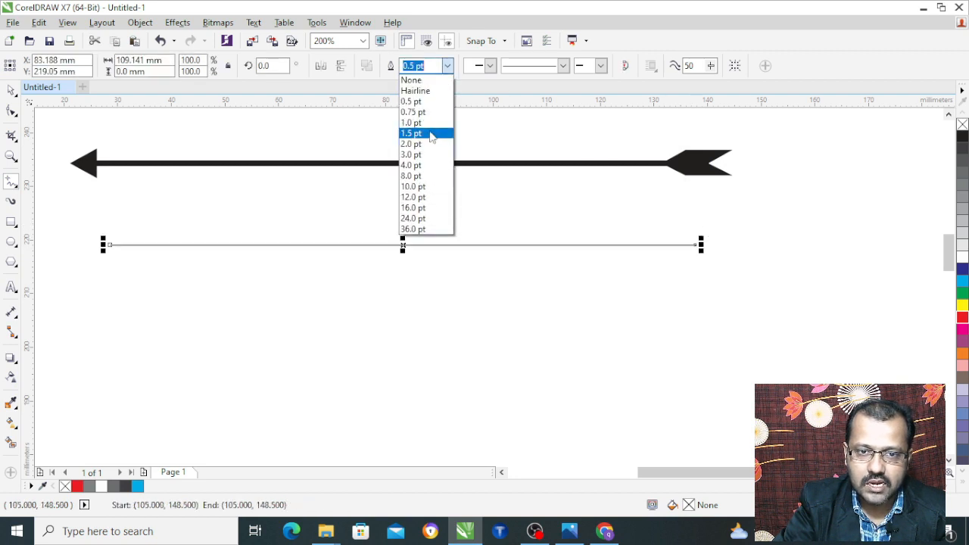
left_click(430, 134)
key("space")
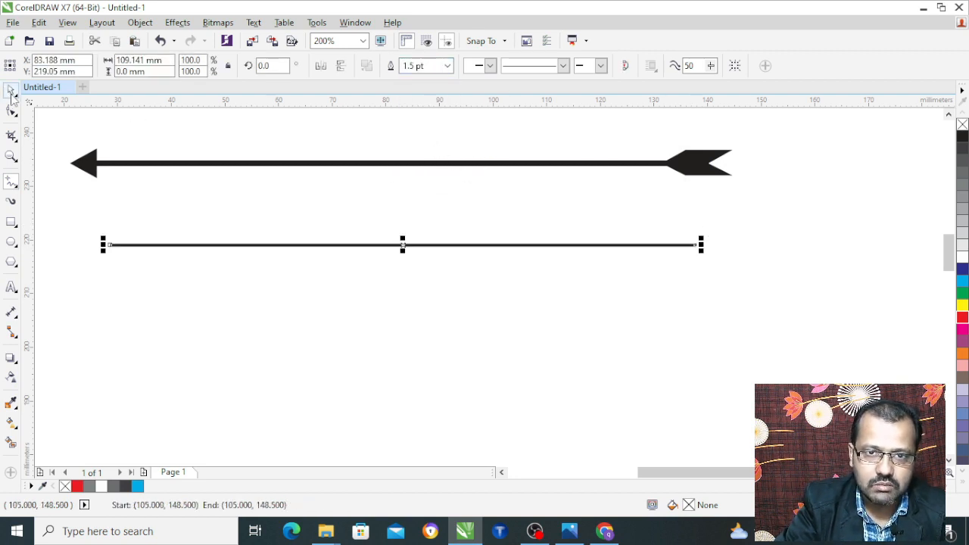
Step: Try dotted, widely spaced dotted, short-dashed and long-dashed line styles on the lower line
left_click(562, 68)
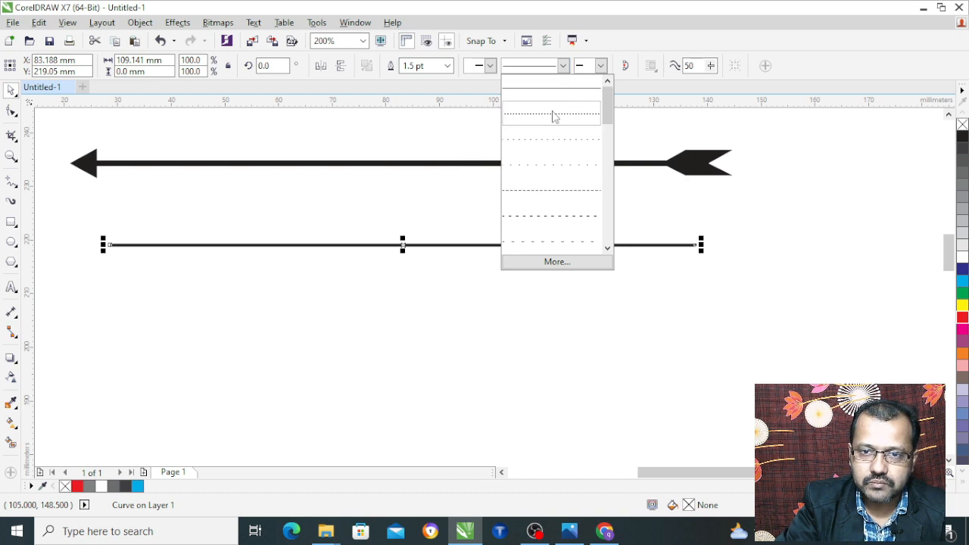
left_click(558, 97)
left_click(563, 66)
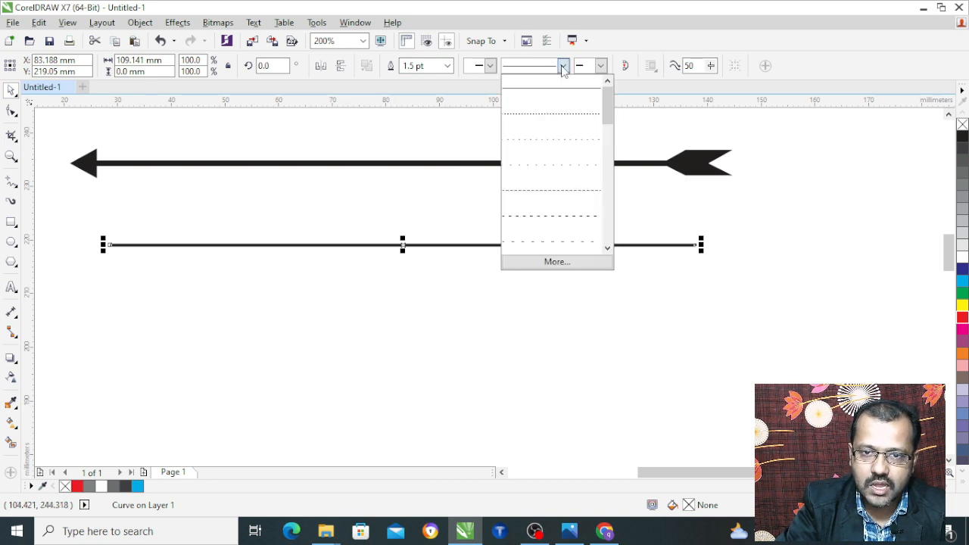
left_click(550, 127)
left_click(562, 66)
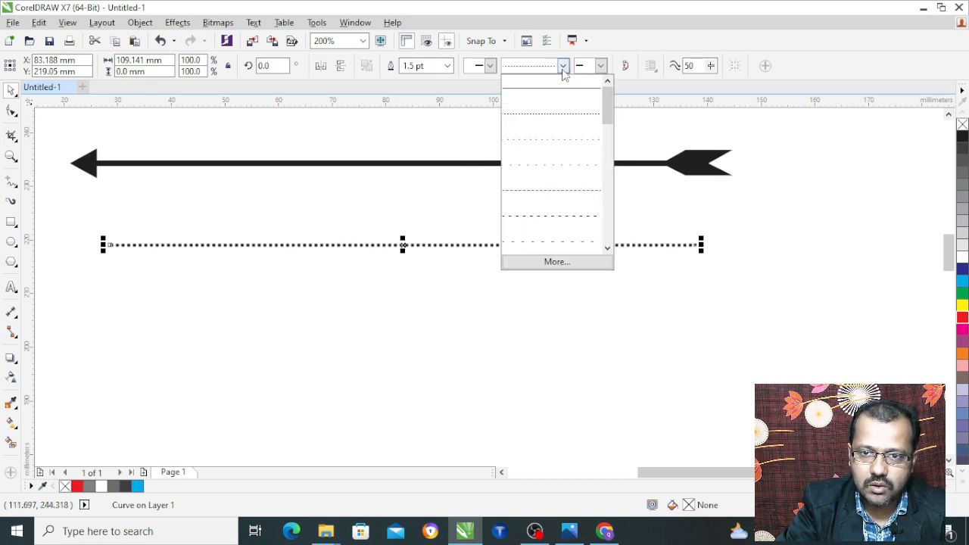
left_click(550, 158)
left_click(563, 66)
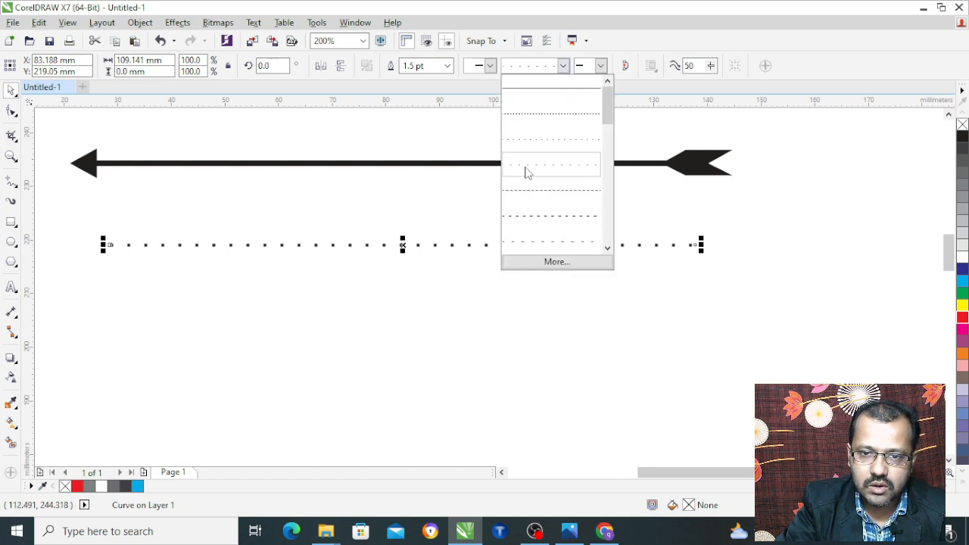
left_click(519, 215)
left_click(564, 66)
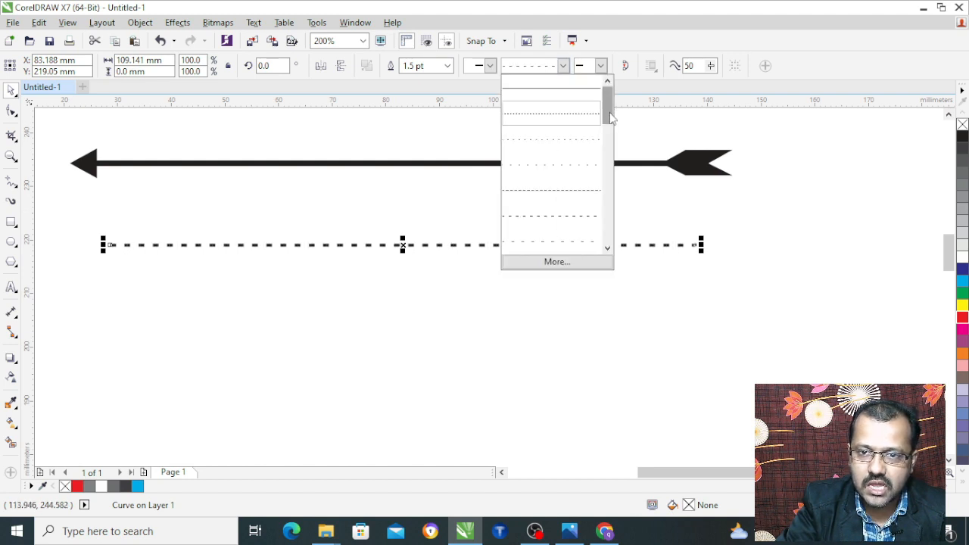
left_click_drag(610, 112, 610, 145)
left_click(547, 201)
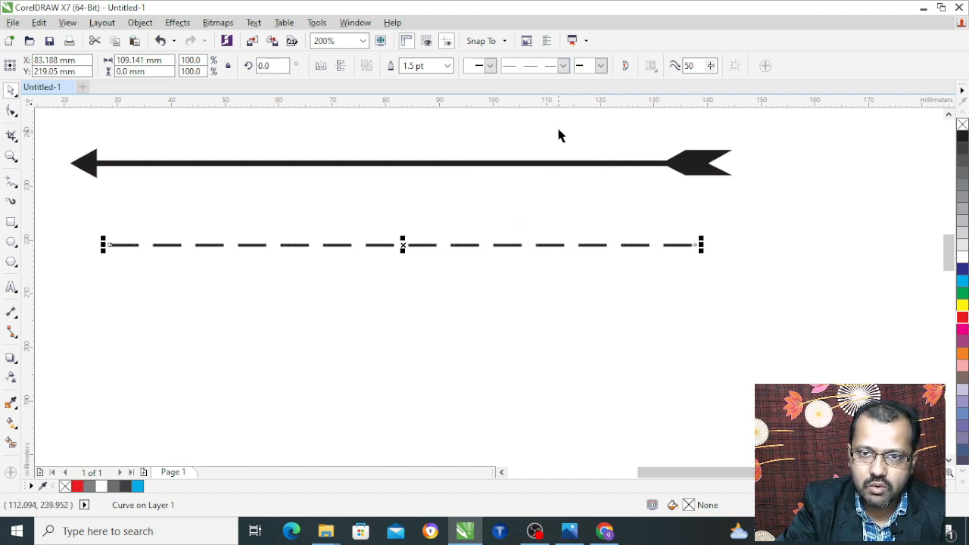
Step: Try the fine-dashed and dash-dot-dot styles on the lower line and settle on the closely spaced dotted style
left_click(563, 66)
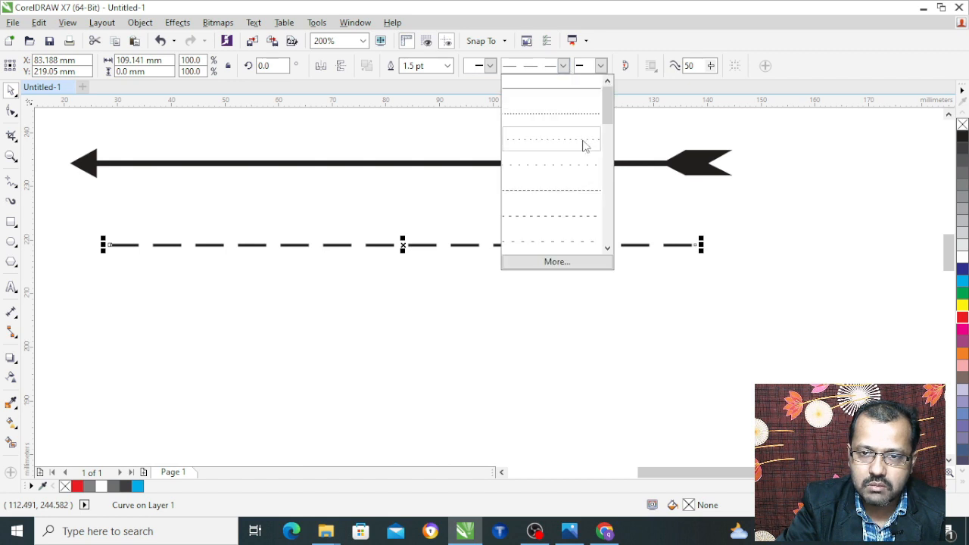
left_click(594, 189)
left_click(563, 66)
scroll(561, 182, "down", 5)
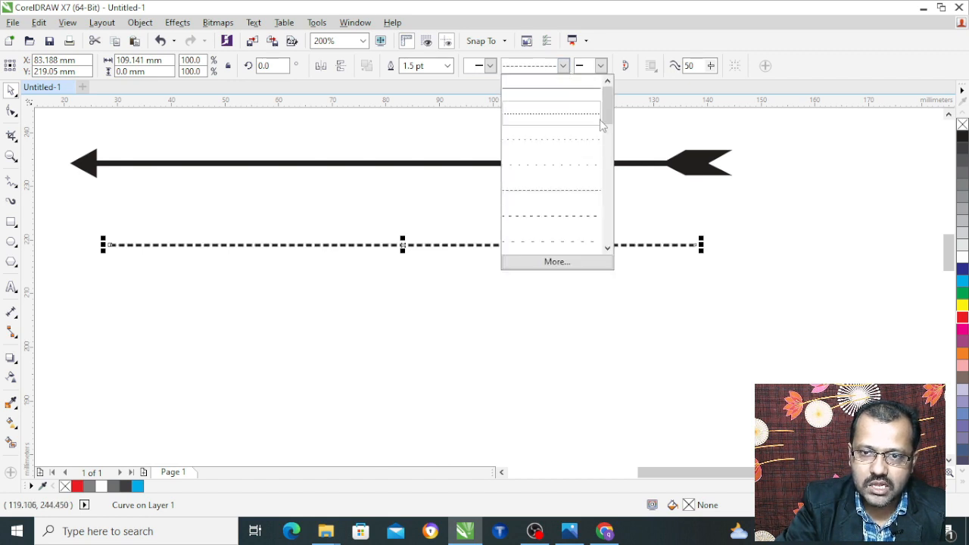
left_click(561, 201)
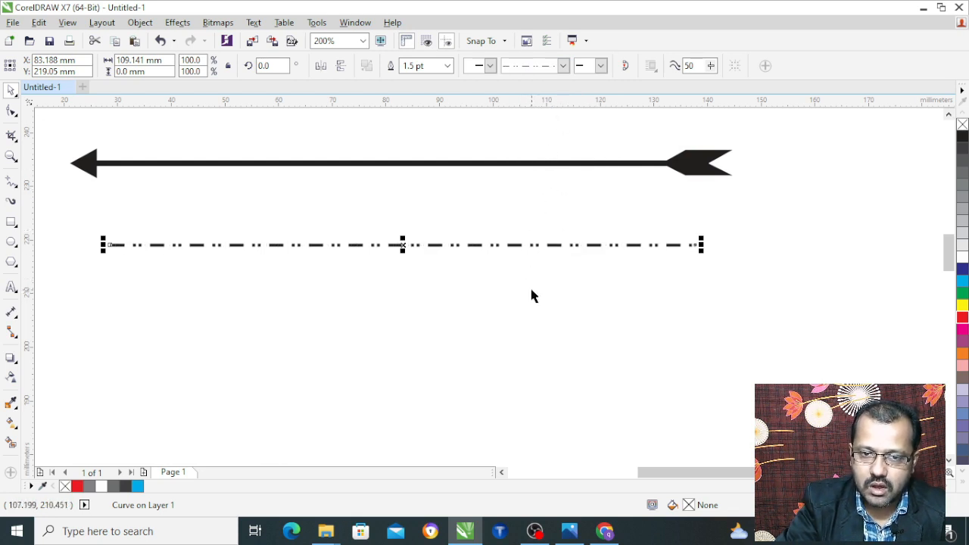
left_click(563, 65)
left_click(544, 120)
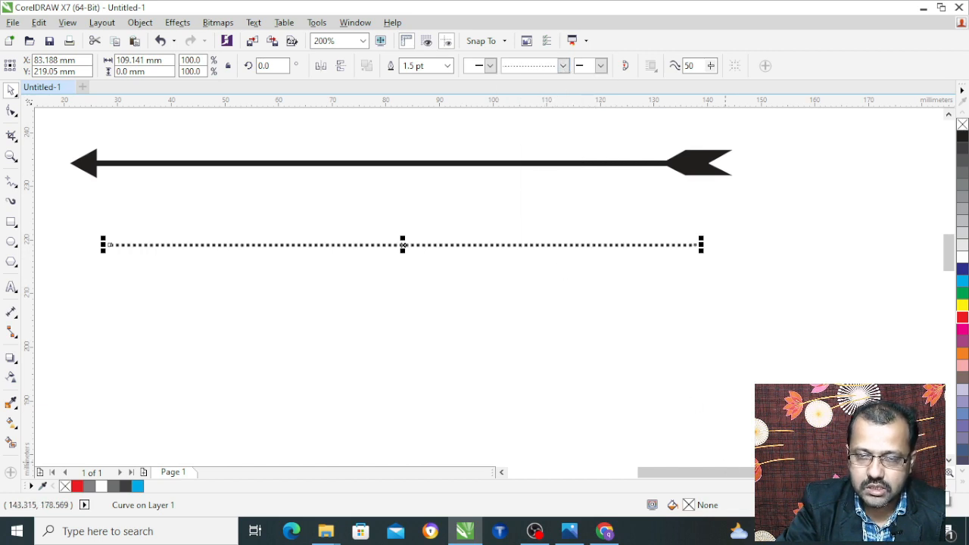
Step: Set the dotted line's outline color to red with the Outline Pen
key("F12")
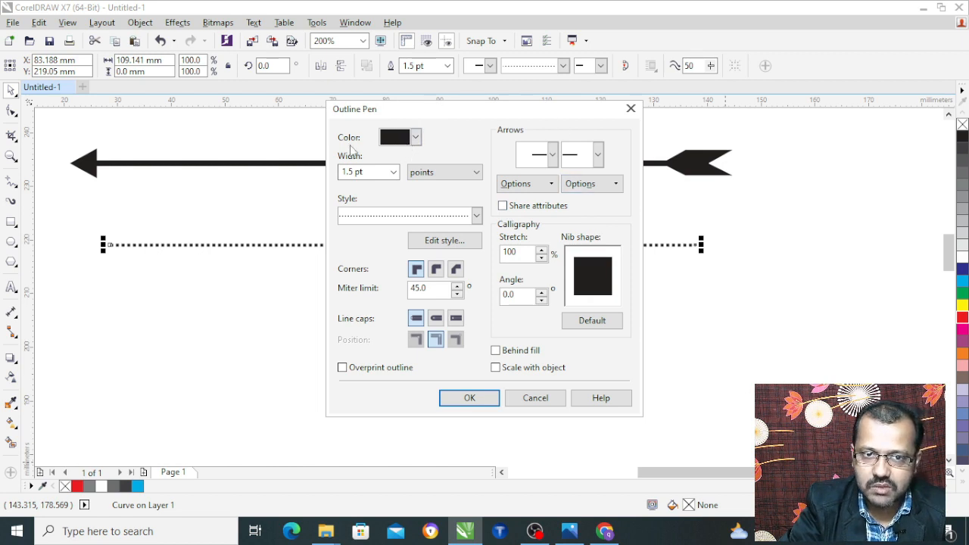
left_click(417, 138)
left_click(418, 180)
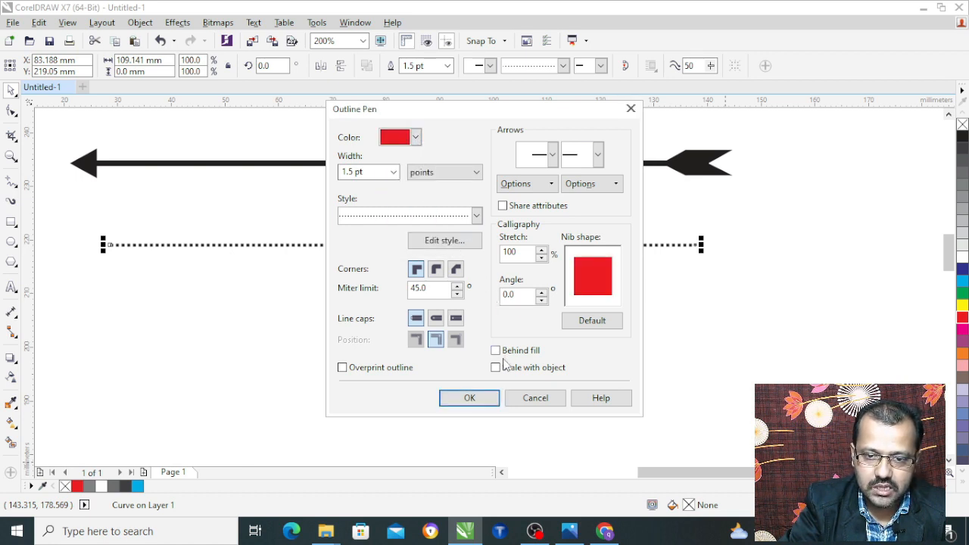
left_click(471, 399)
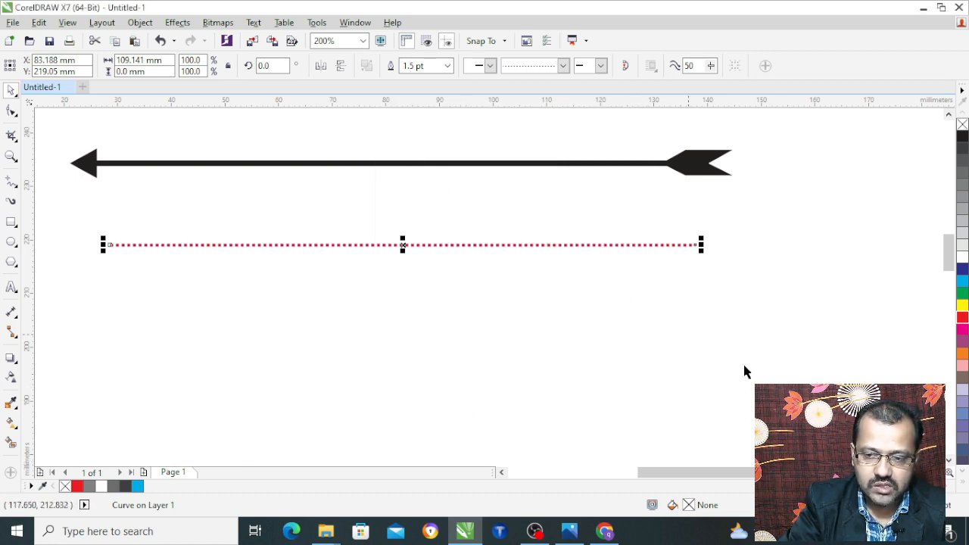
Step: Examine the red outline color's CMYK definition in the full color selector and keep it as it is
key("F12")
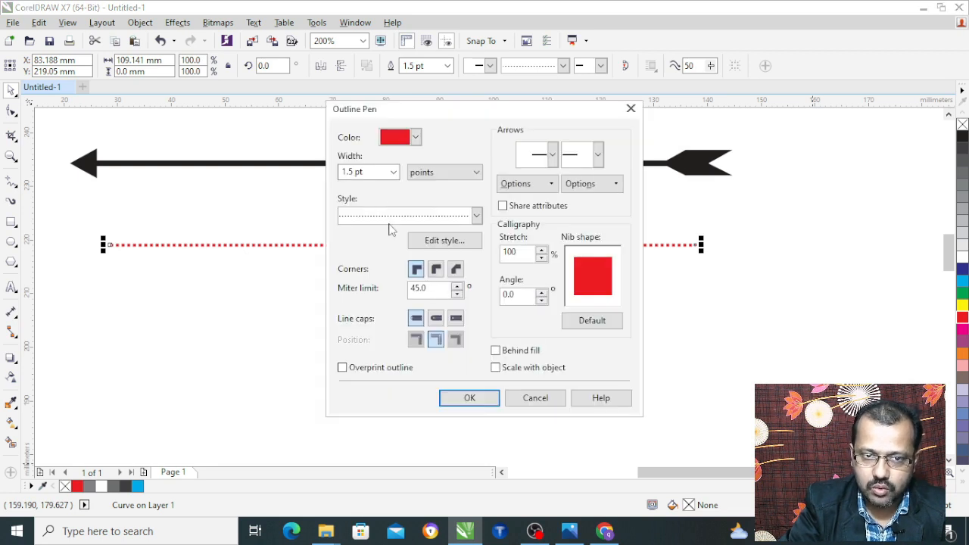
left_click(416, 137)
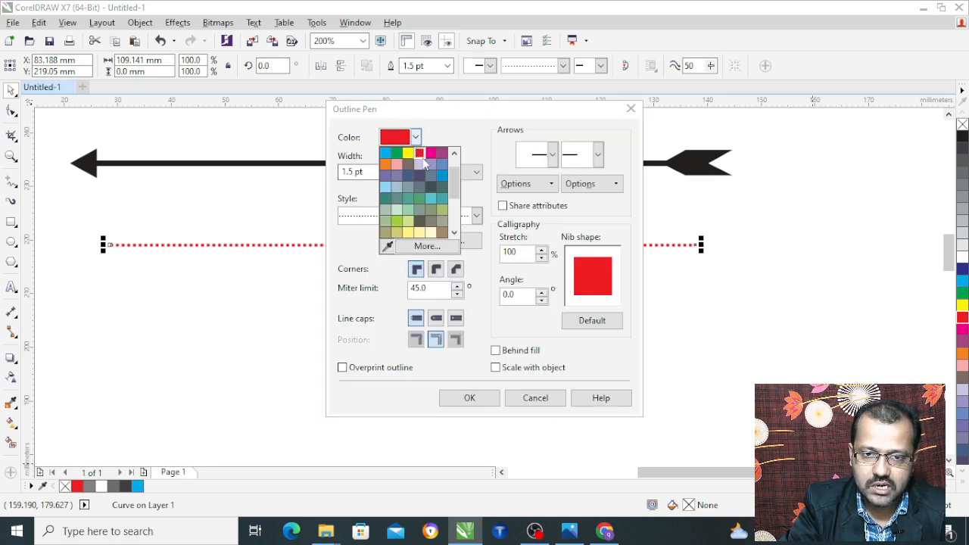
left_click(445, 248)
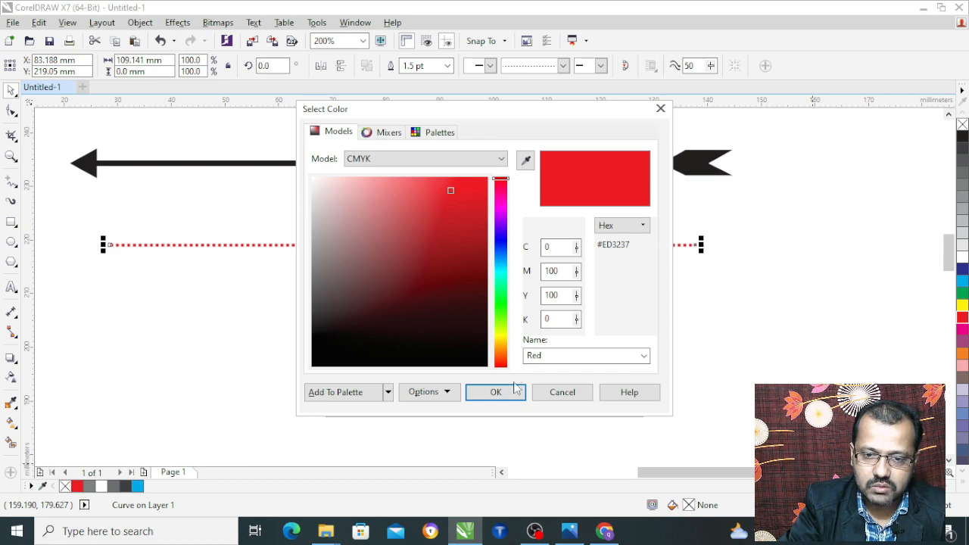
left_click(496, 391)
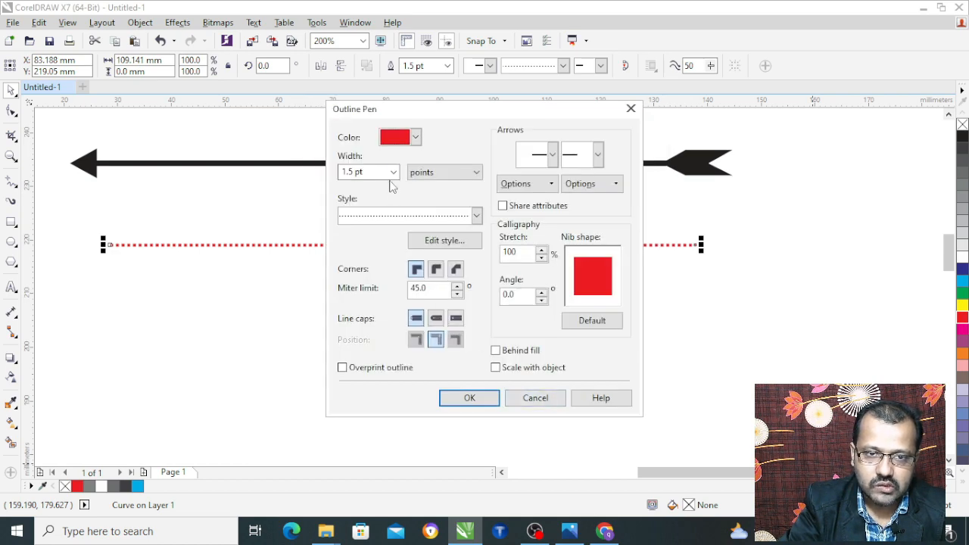
Step: Pick Spring Green as the dotted line's outline color and adjust it to a dark teal green in the CMYK color model
left_click(416, 137)
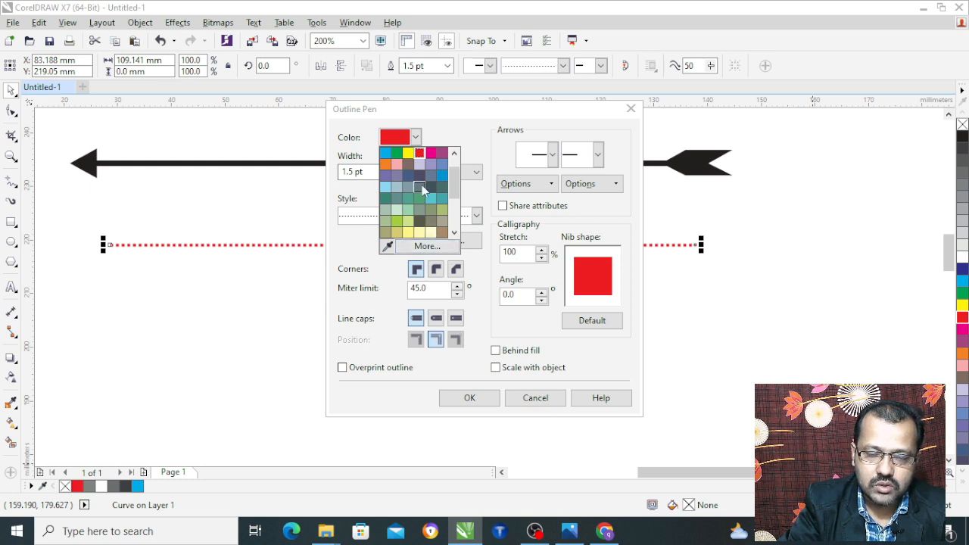
left_click(419, 197)
left_click(415, 138)
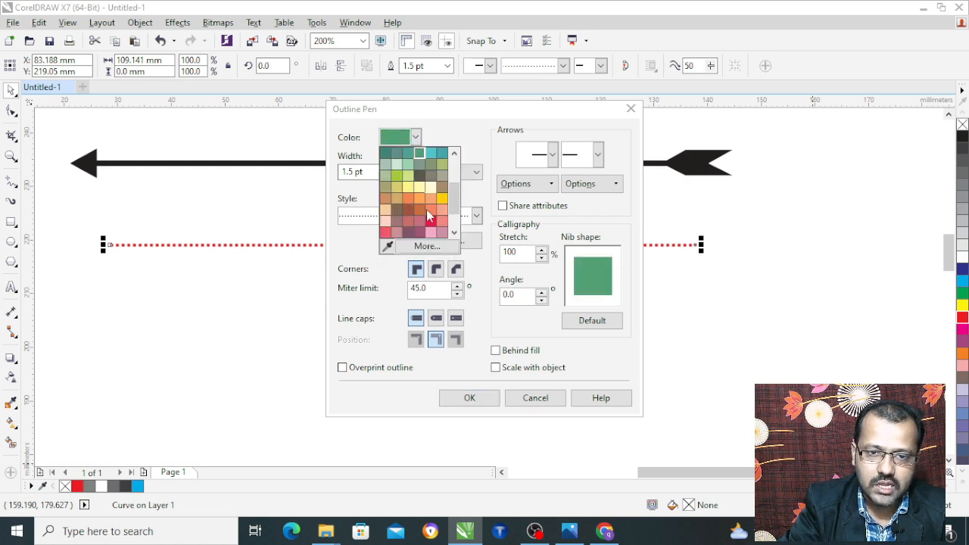
left_click(416, 249)
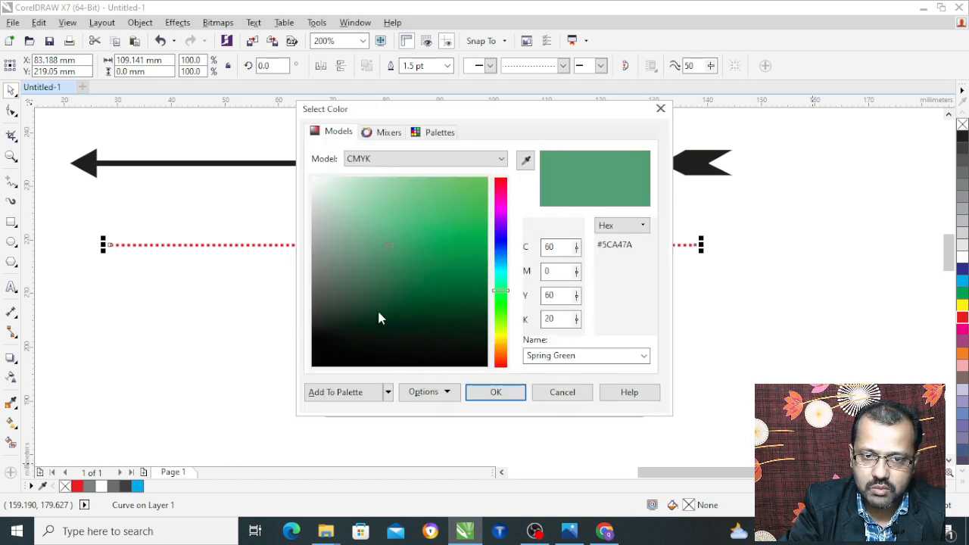
left_click(431, 297)
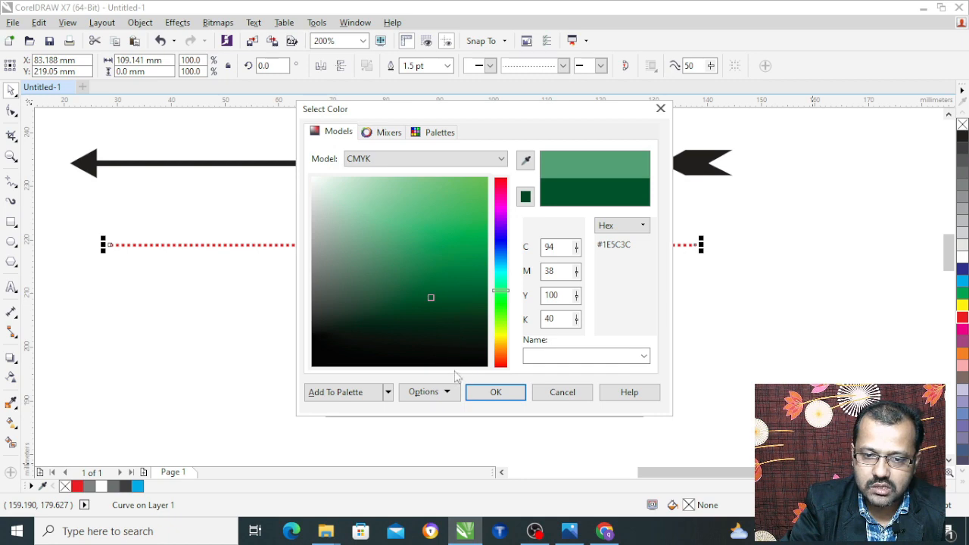
mouse_move(504, 291)
left_mouse_down()
mouse_move(503, 336)
mouse_move(504, 279)
left_mouse_up()
left_click(495, 392)
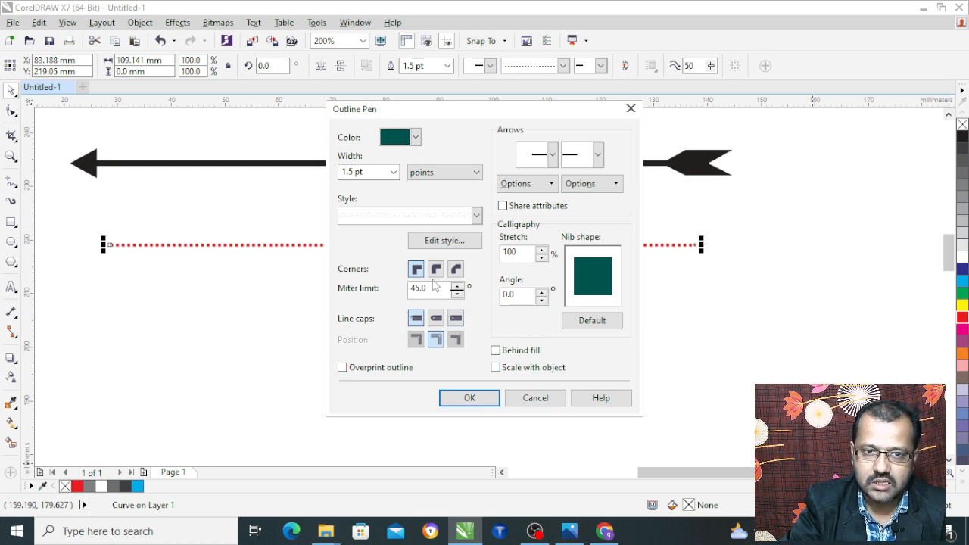
Step: Try a 24 pt width on the dotted line while applying its teal outline color, and settle on 1.0 pt
left_click(393, 171)
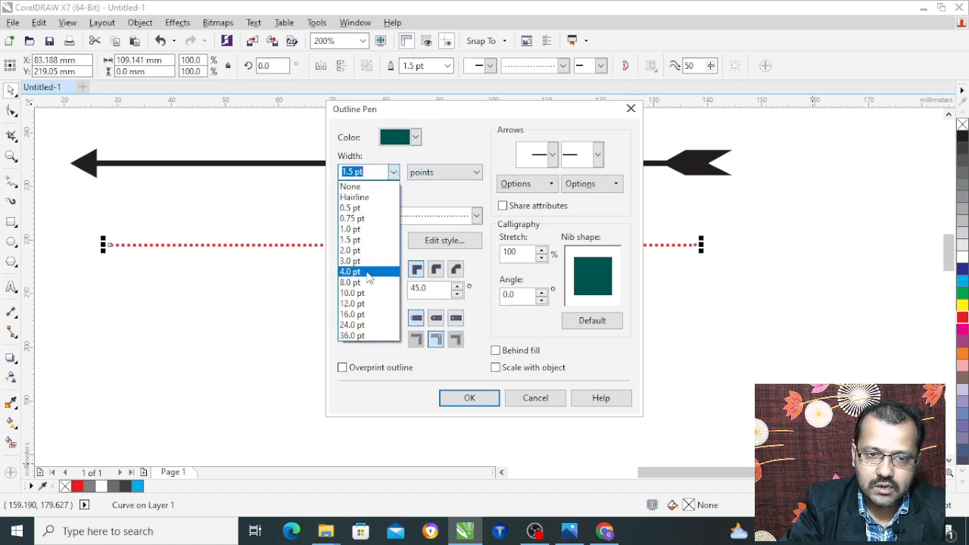
left_click(360, 325)
left_click(446, 397)
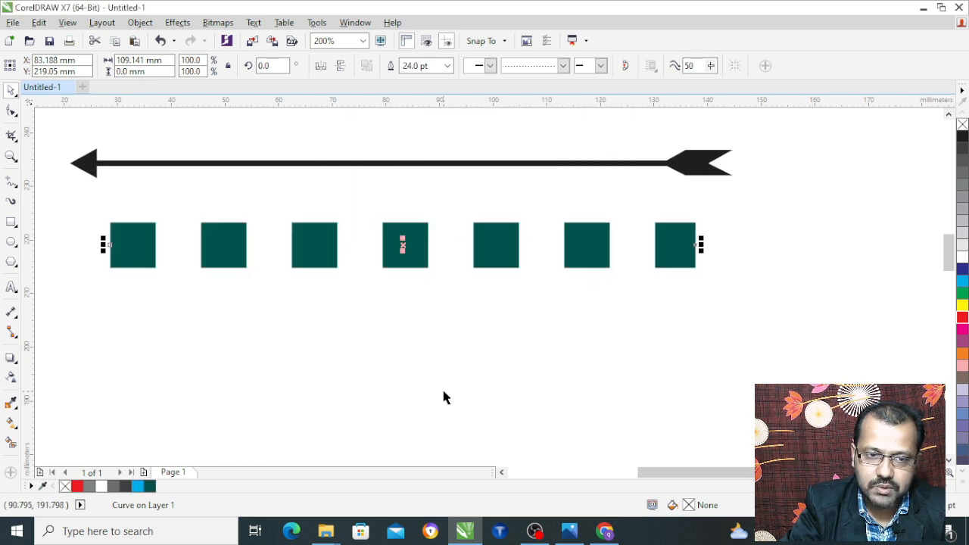
left_click(447, 66)
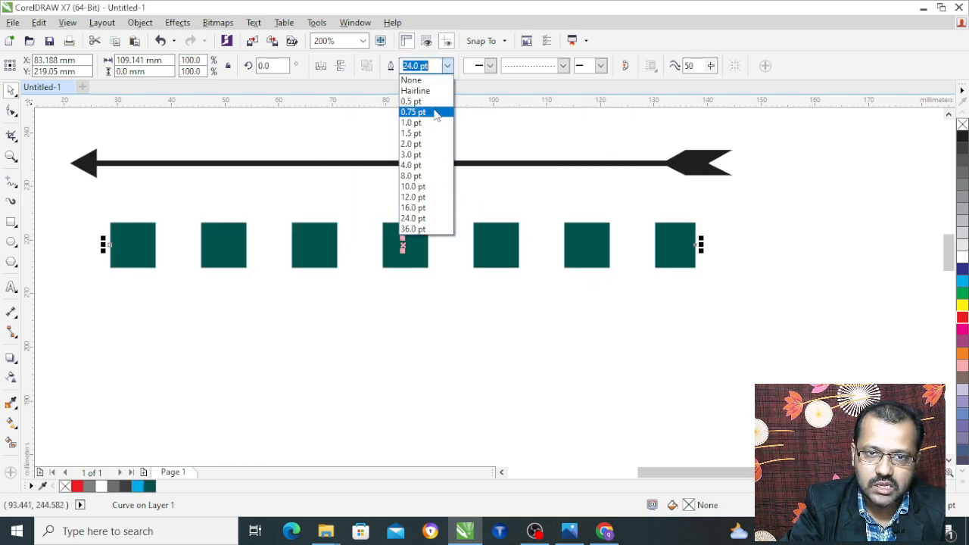
left_click(430, 122)
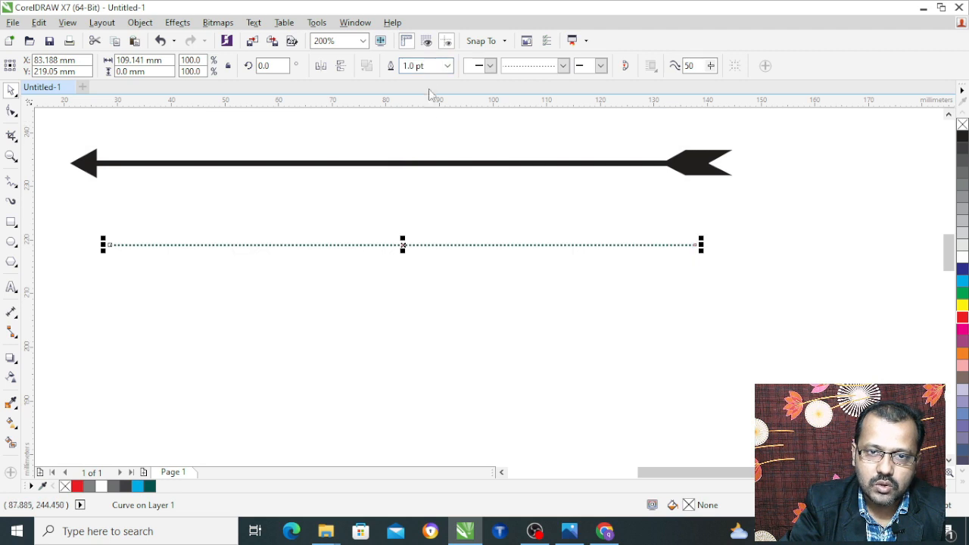
Step: Examine the width, measurement unit and line style choices offered by the Outline Pen for the dotted line, keeping the current settings
key("F12")
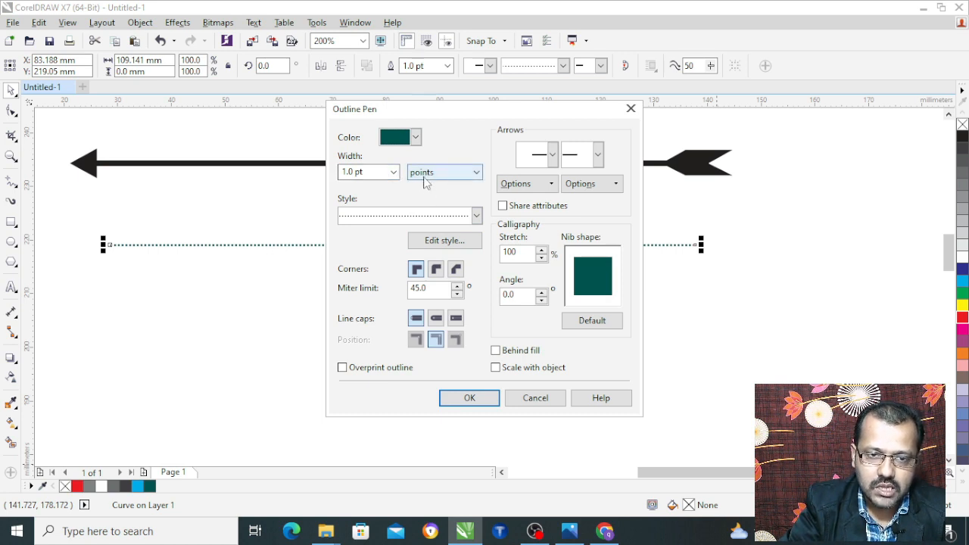
left_click(392, 173)
left_click(392, 172)
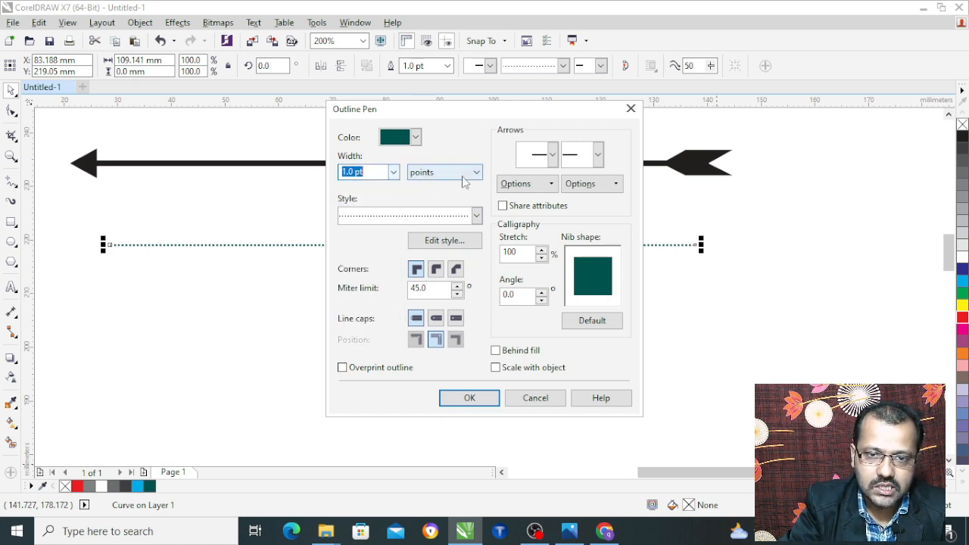
left_click(476, 173)
left_click(476, 174)
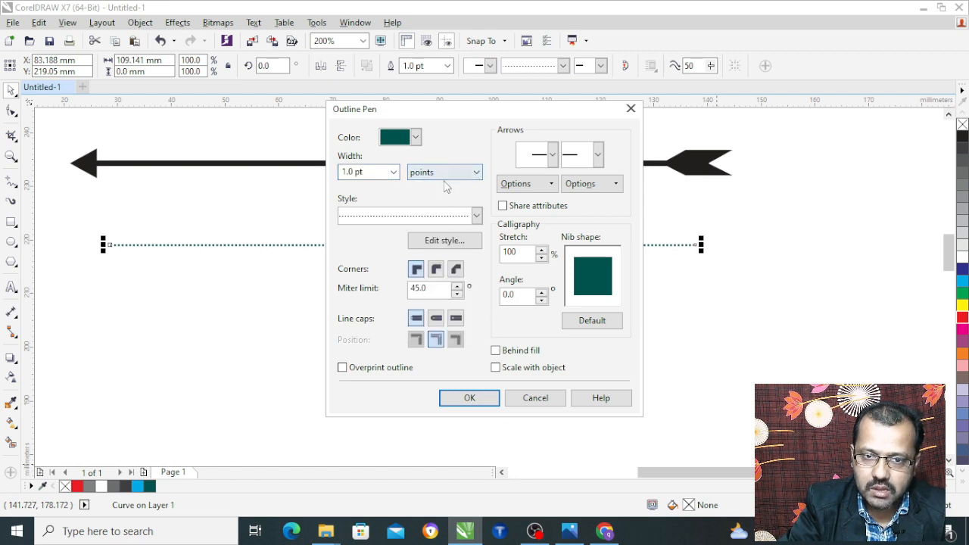
left_click(468, 174)
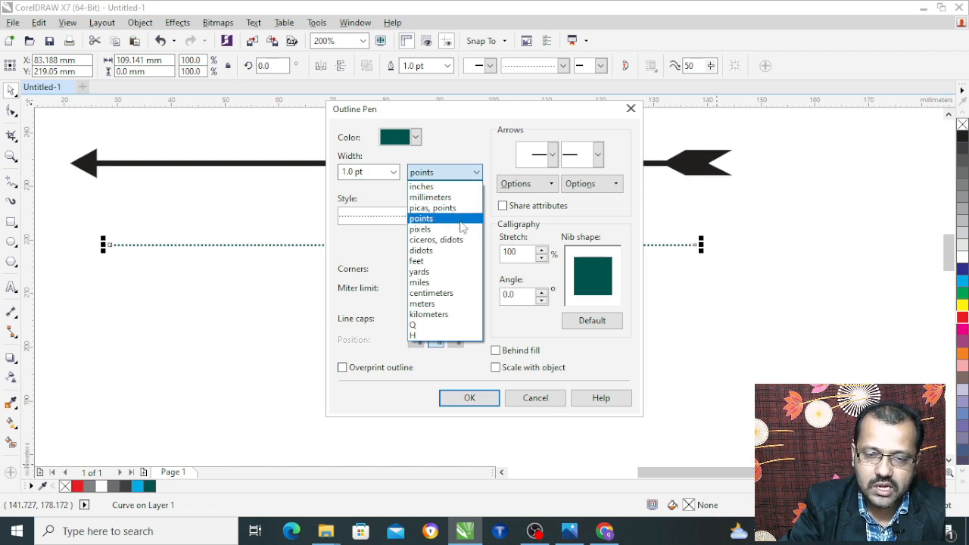
left_click(394, 257)
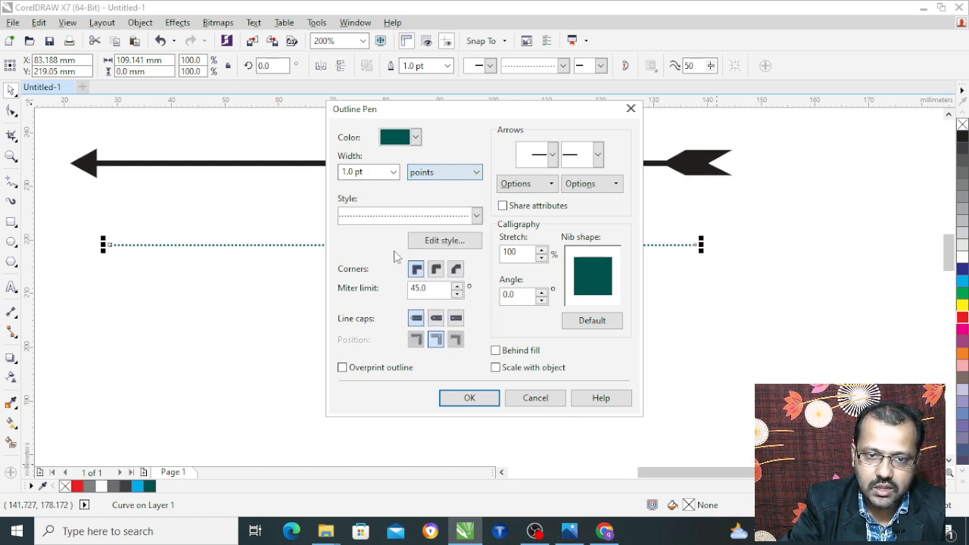
left_click(476, 216)
left_click_drag(474, 243, 476, 340)
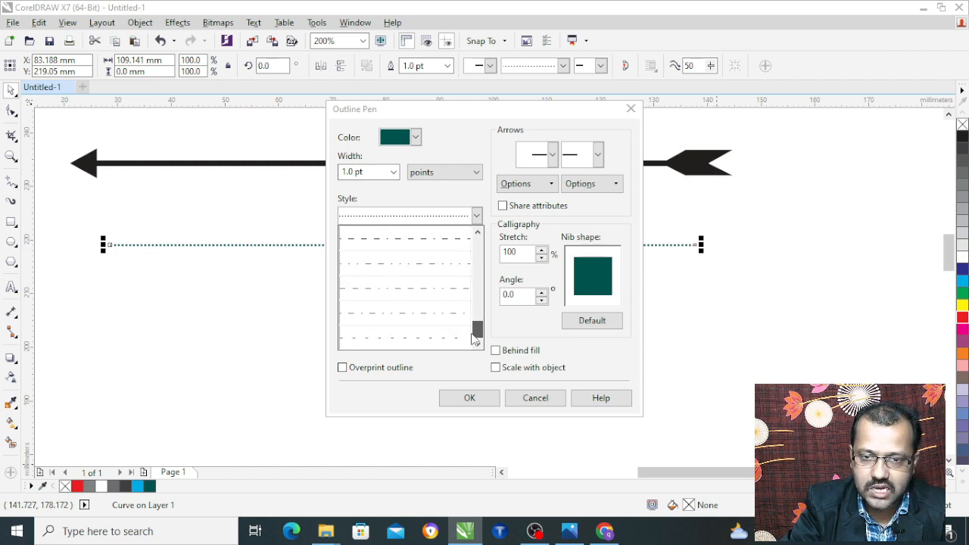
left_click(445, 197)
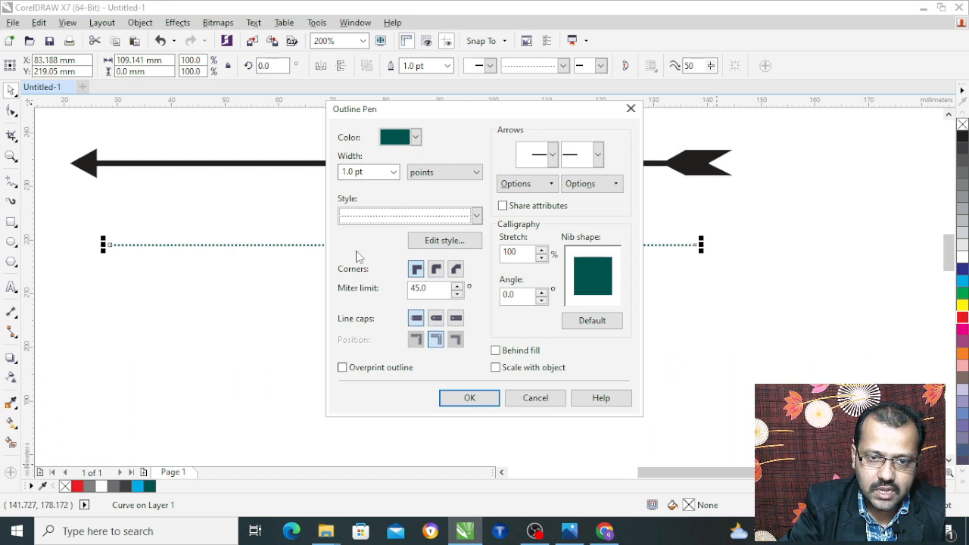
Step: Try a custom line style with much wider gaps between the dots on the dotted line, and undo it
left_click(436, 242)
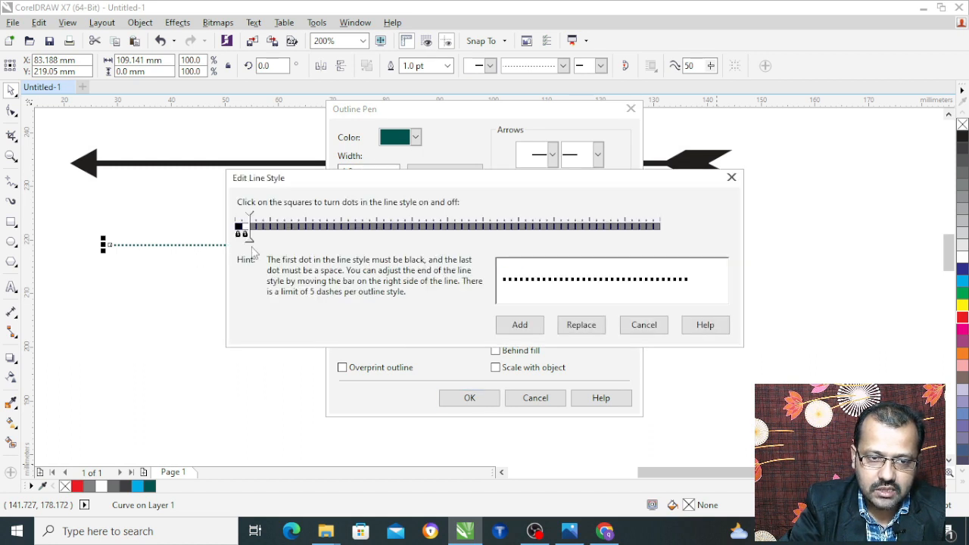
mouse_move(250, 237)
left_mouse_down()
mouse_move(281, 236)
mouse_move(247, 238)
left_mouse_up()
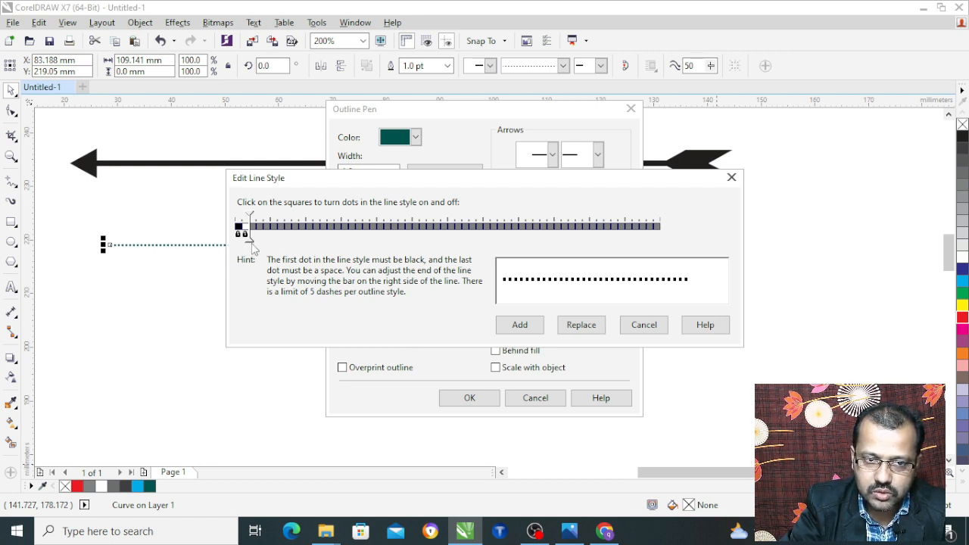
left_click_drag(251, 237, 297, 237)
left_click(501, 327)
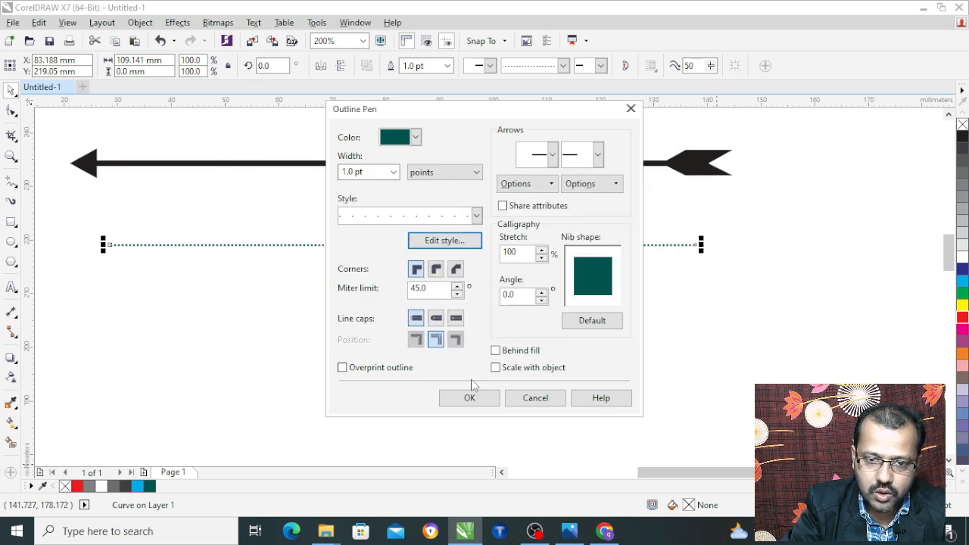
left_click(468, 395)
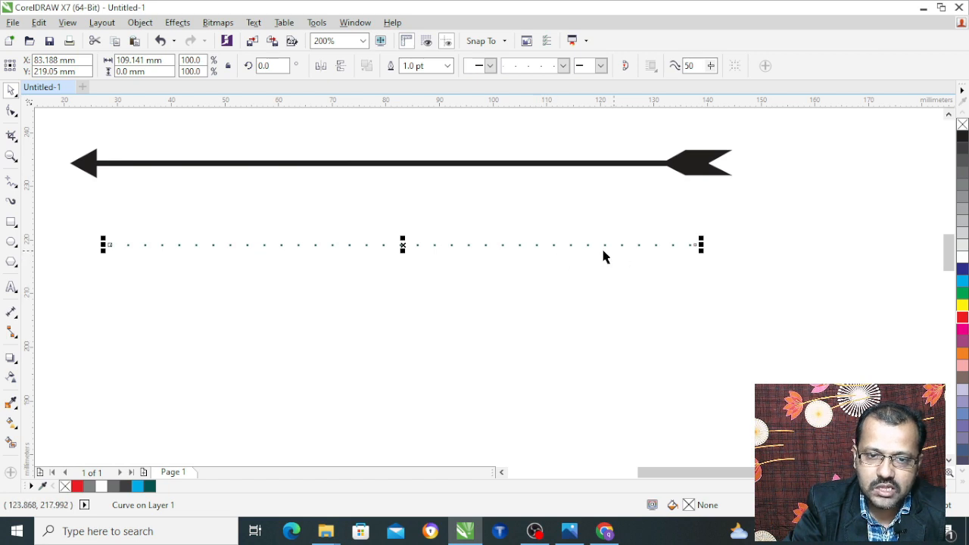
key("ctrl+z")
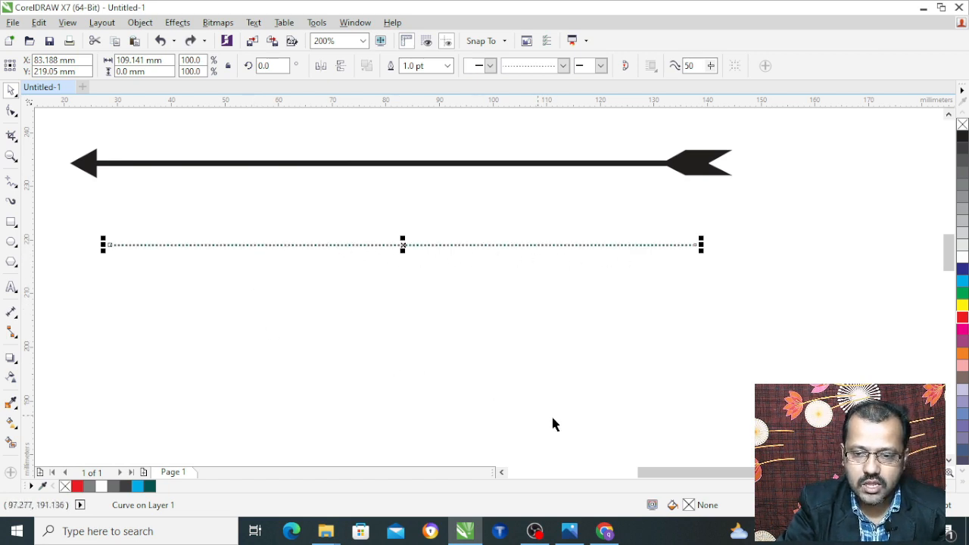
key("F12")
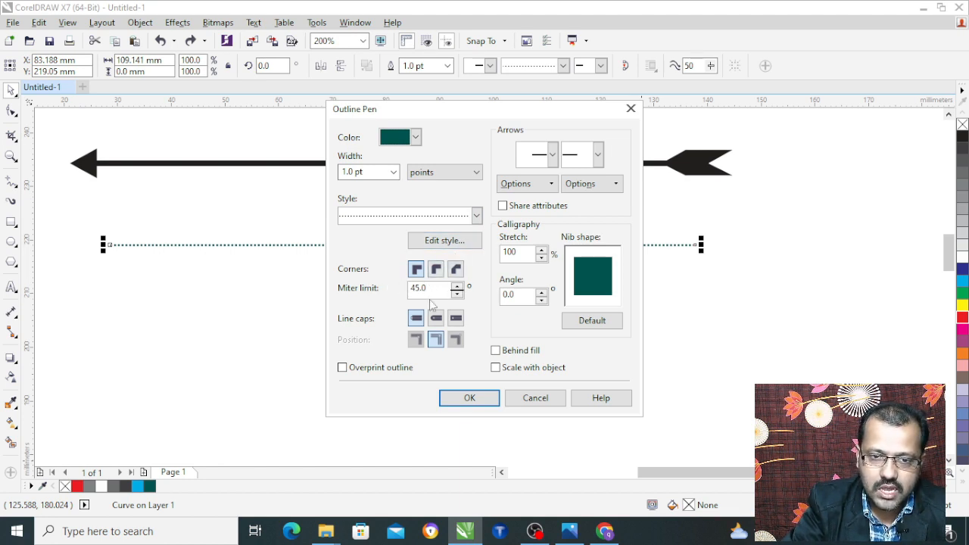
left_click(468, 400)
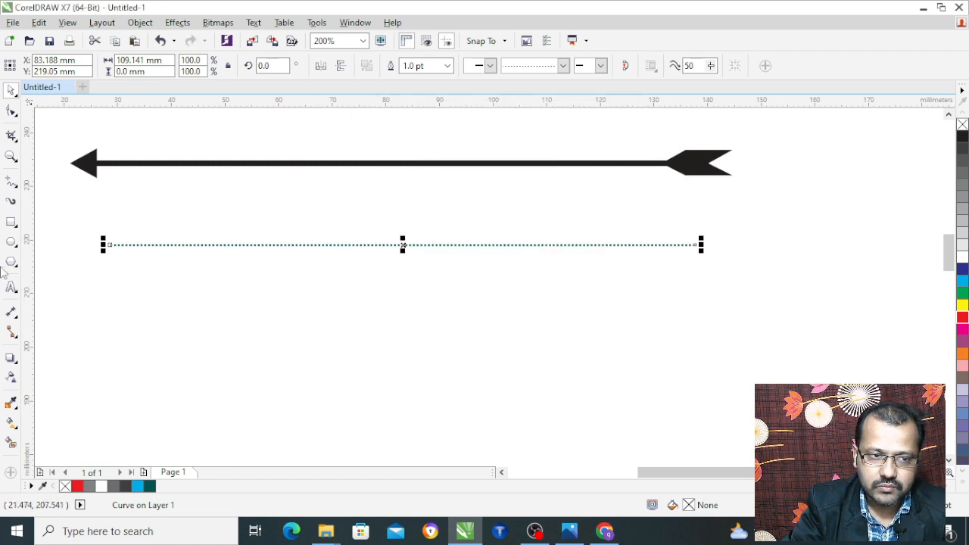
Step: Draw a rectangle about 61 mm wide and 24 mm high below the dotted line and set its outline width to 10 pt
left_click(12, 222)
left_click_drag(286, 326, 620, 459)
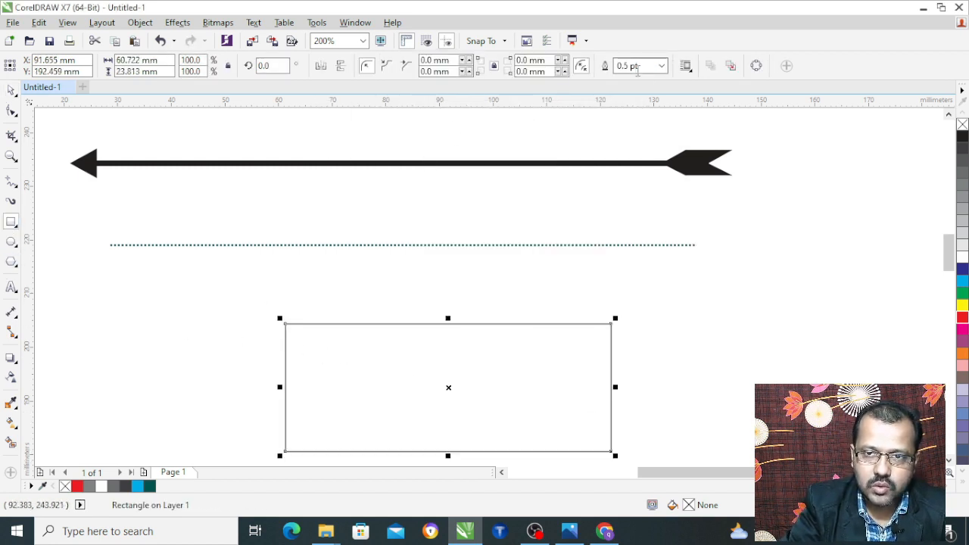
left_click(661, 66)
left_click(652, 188)
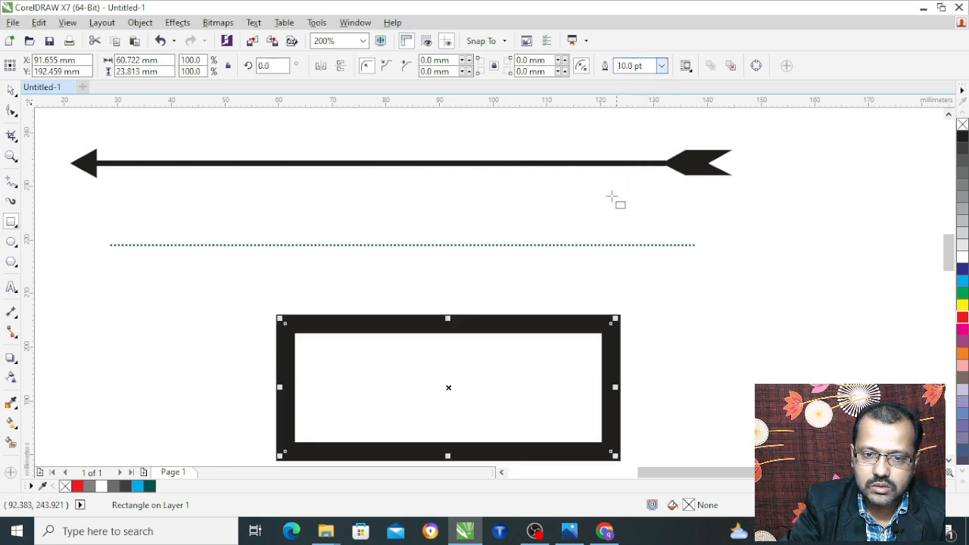
Step: Try round corners on the rectangle's outline with the Outline Pen and inspect the corners up close
scroll(384, 224, "down", 1)
scroll(450, 339, "up", 1)
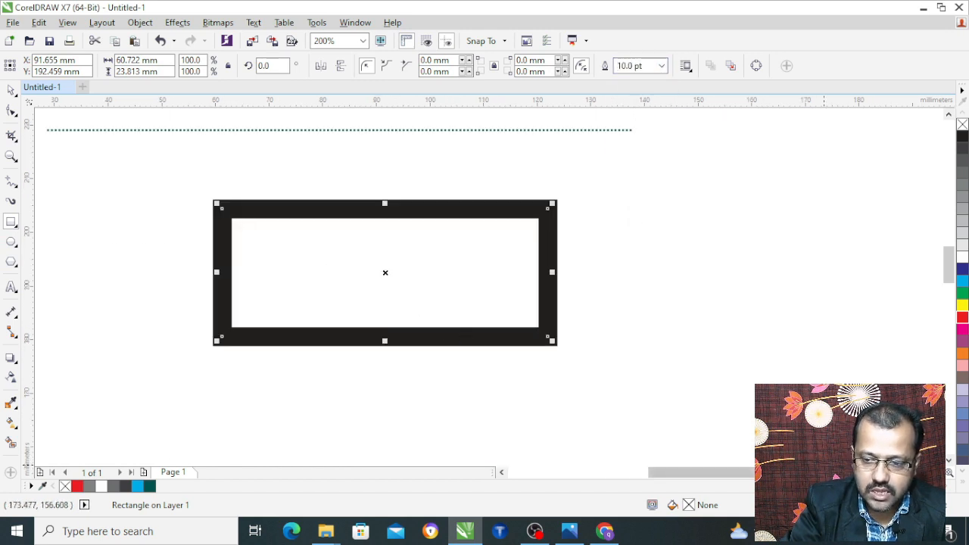
key("F12")
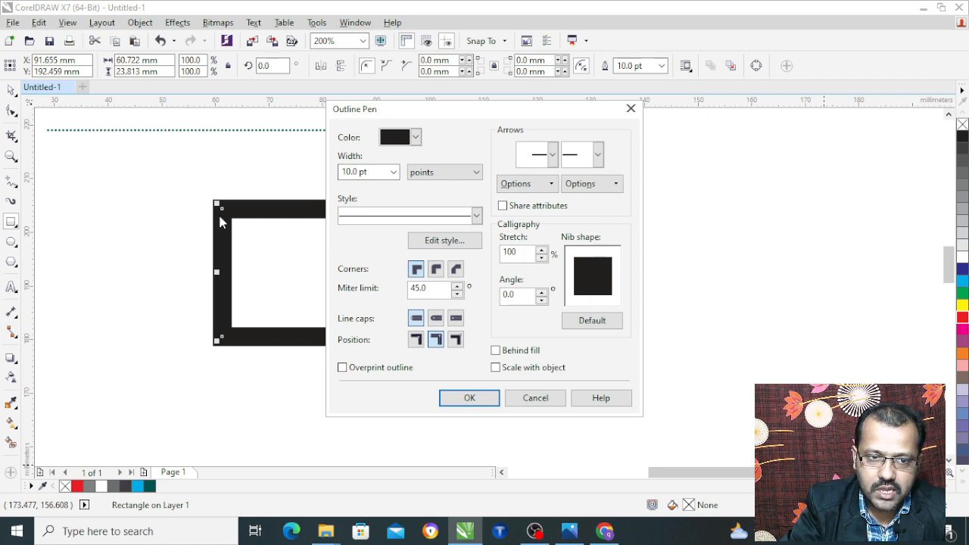
left_click(437, 270)
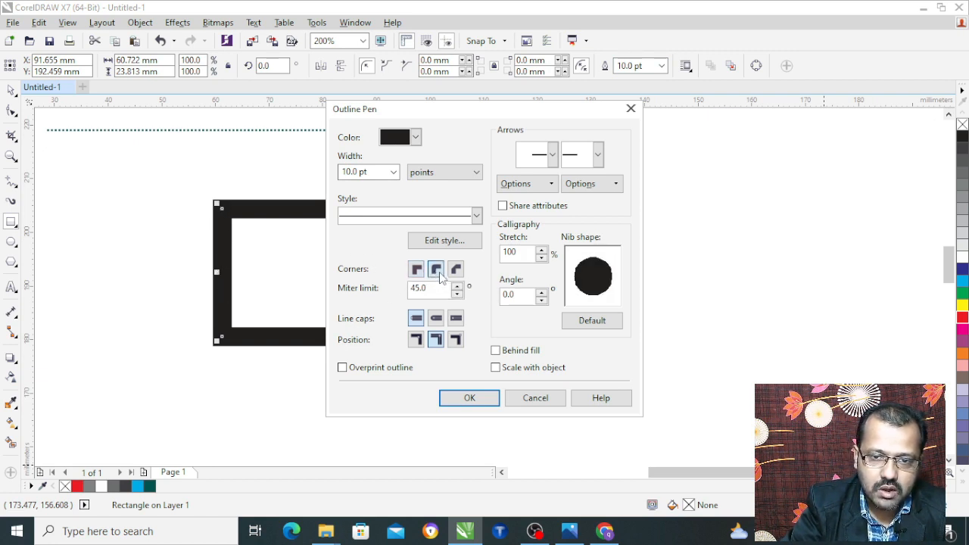
left_click(416, 270)
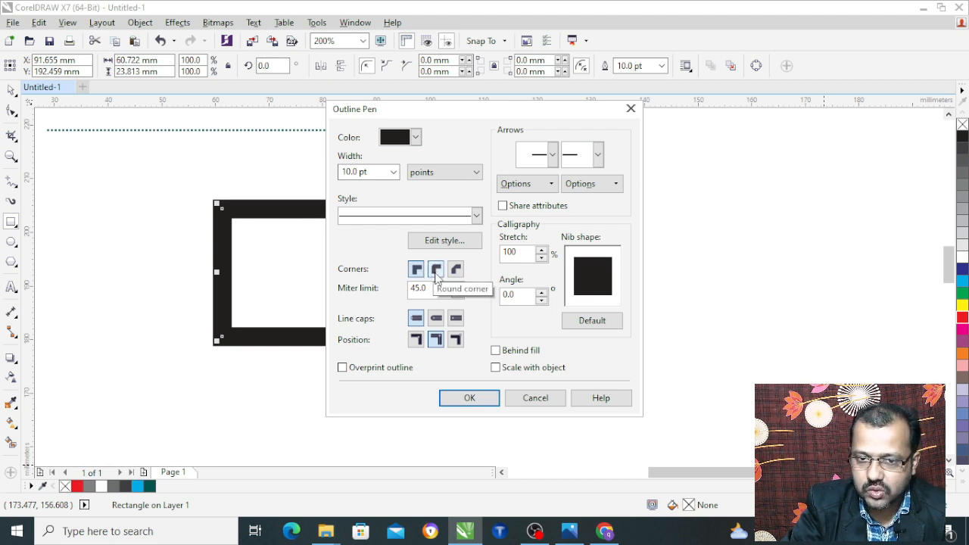
left_click(436, 270)
left_click(465, 396)
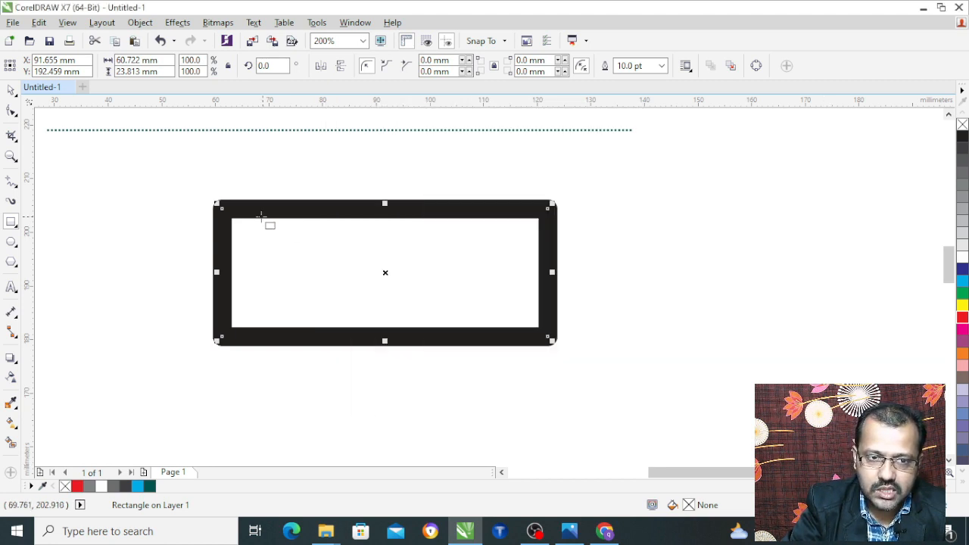
scroll(209, 200, "up", 2)
scroll(288, 214, "down", 1)
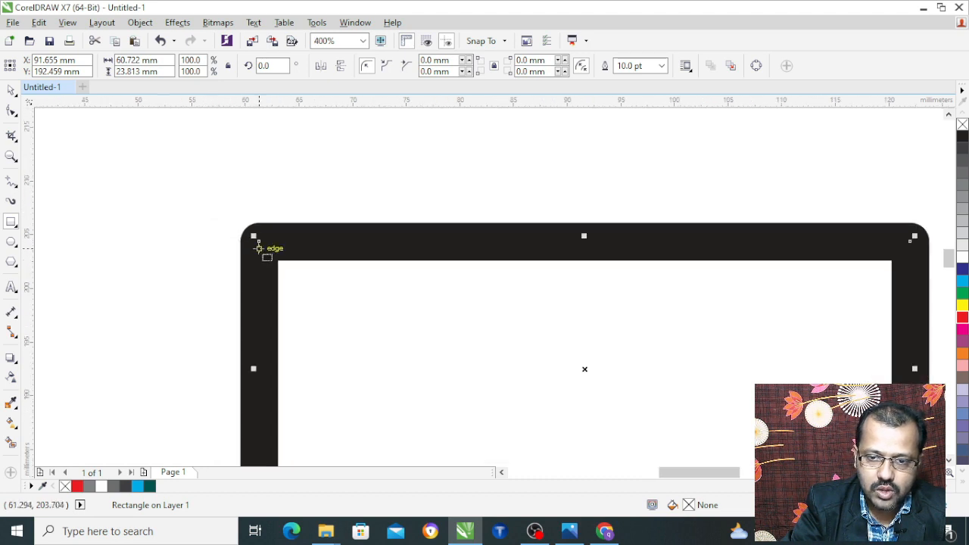
Step: Set the rectangle's outline corners to bevel with the Outline Pen
key("F12")
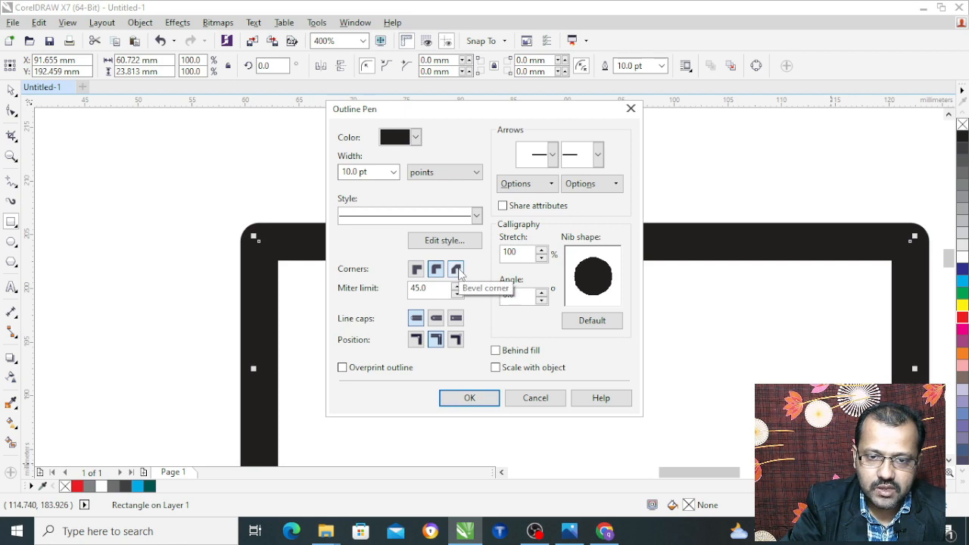
left_click(457, 271)
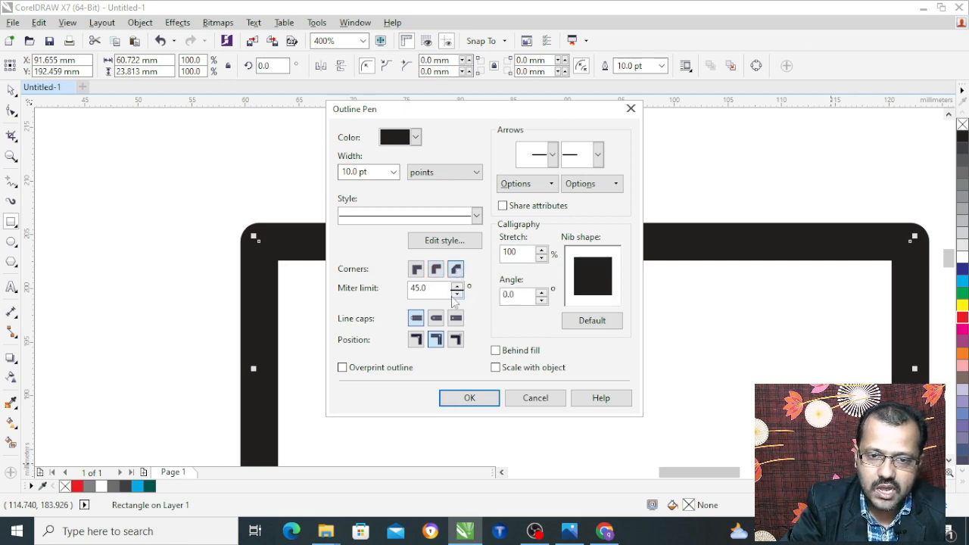
left_click(468, 399)
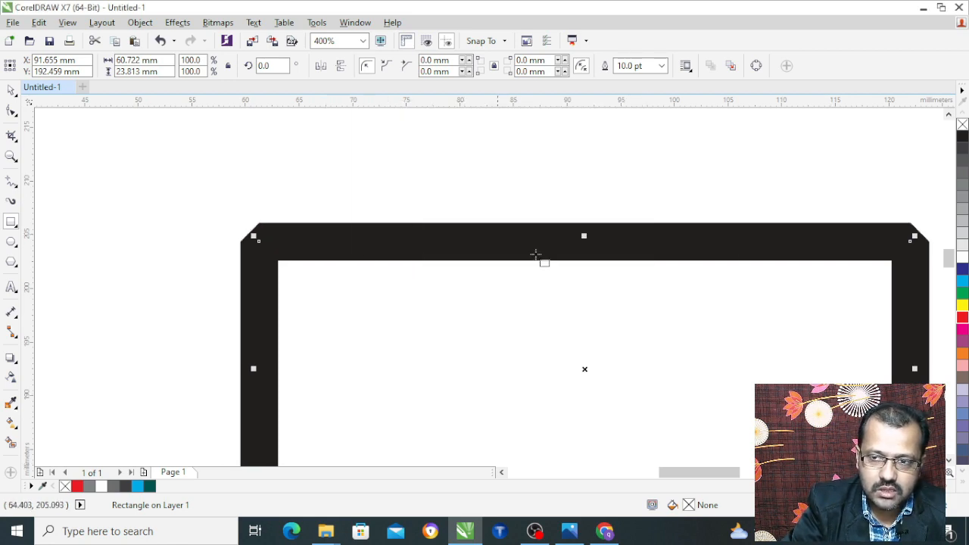
scroll(328, 190, "down", 3)
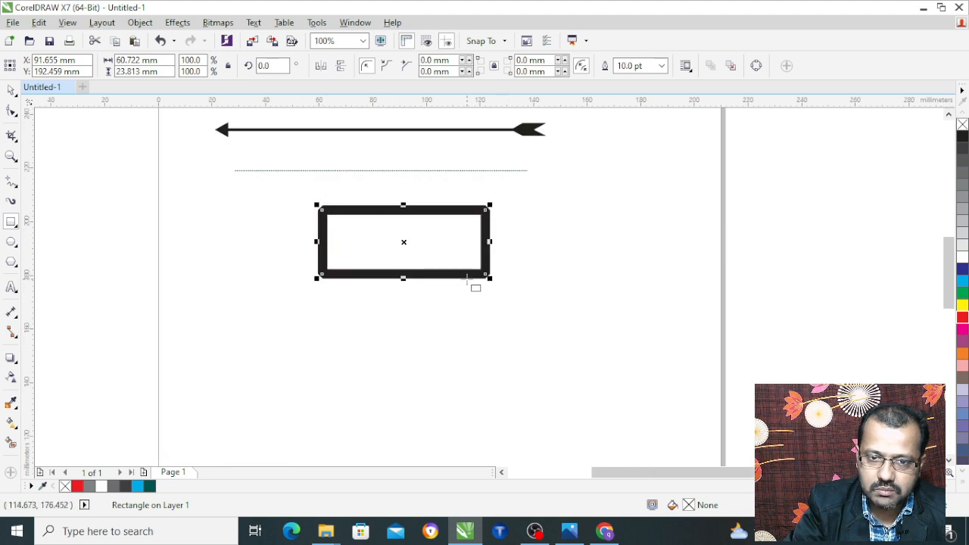
scroll(476, 283, "up", 2)
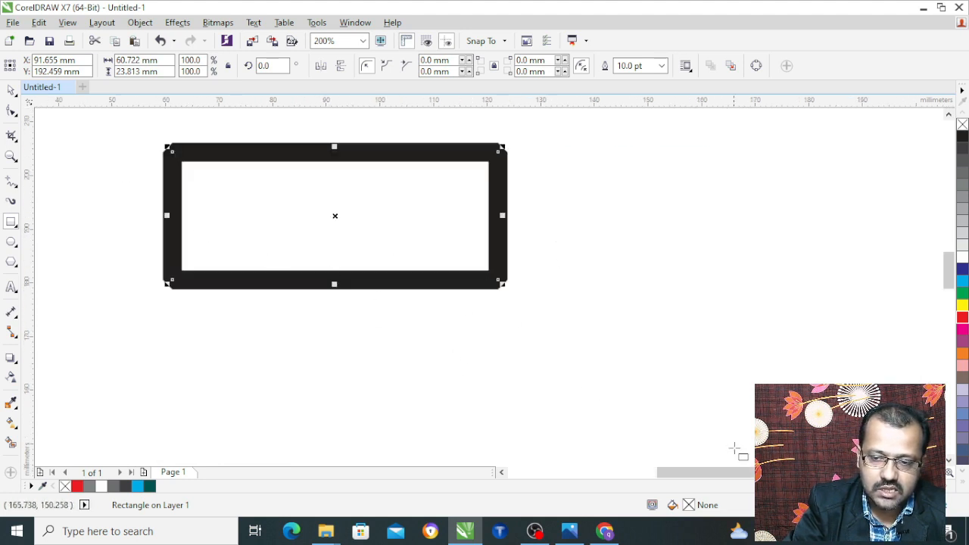
key("F12")
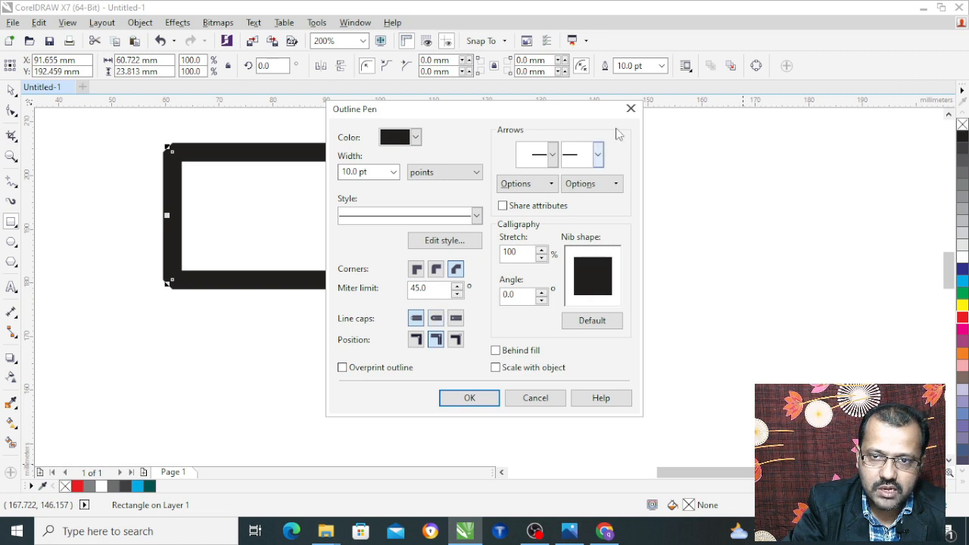
left_click(630, 108)
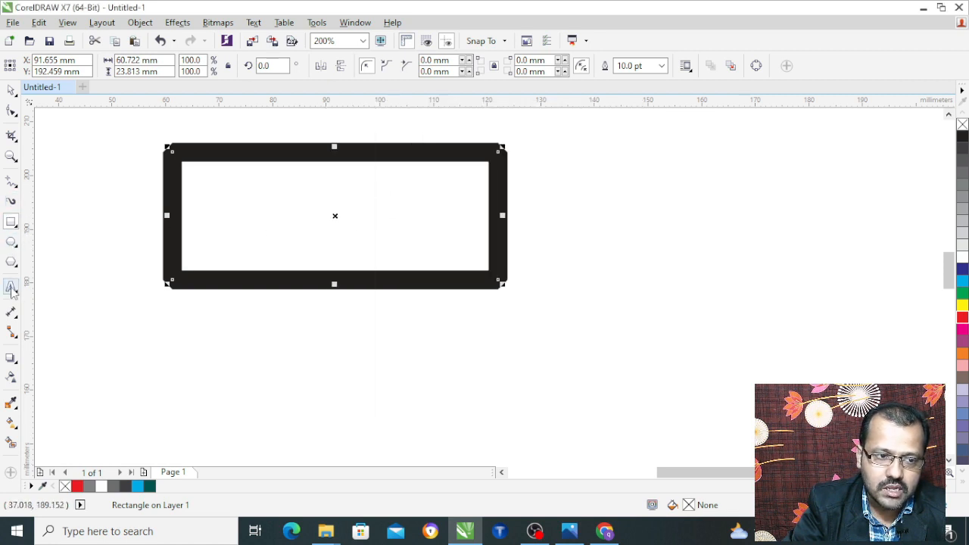
Step: Draw a freehand inverted-V curve about 12 mm wide and 21 mm high to the right of the rectangle
left_click(11, 182)
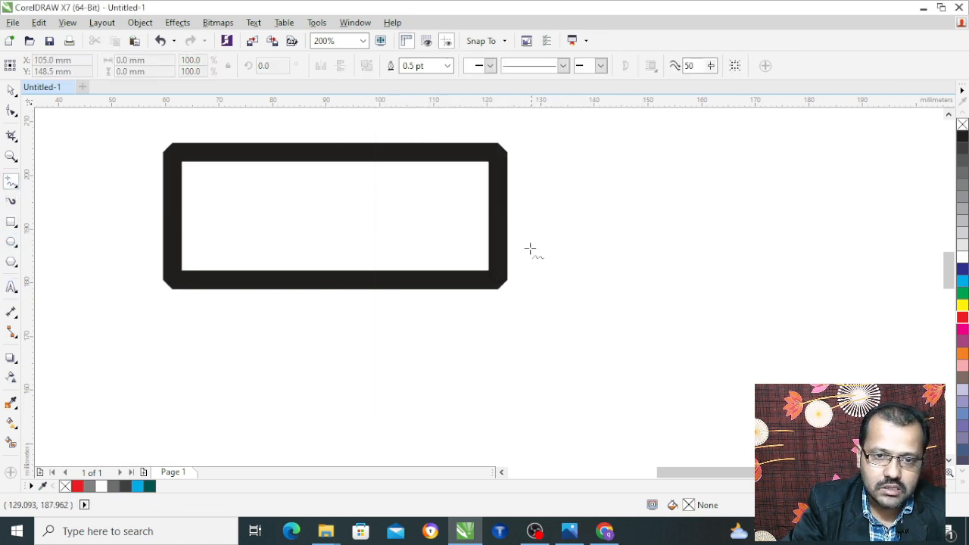
mouse_move(555, 315)
left_mouse_down()
mouse_move(610, 211)
mouse_move(621, 328)
left_mouse_up()
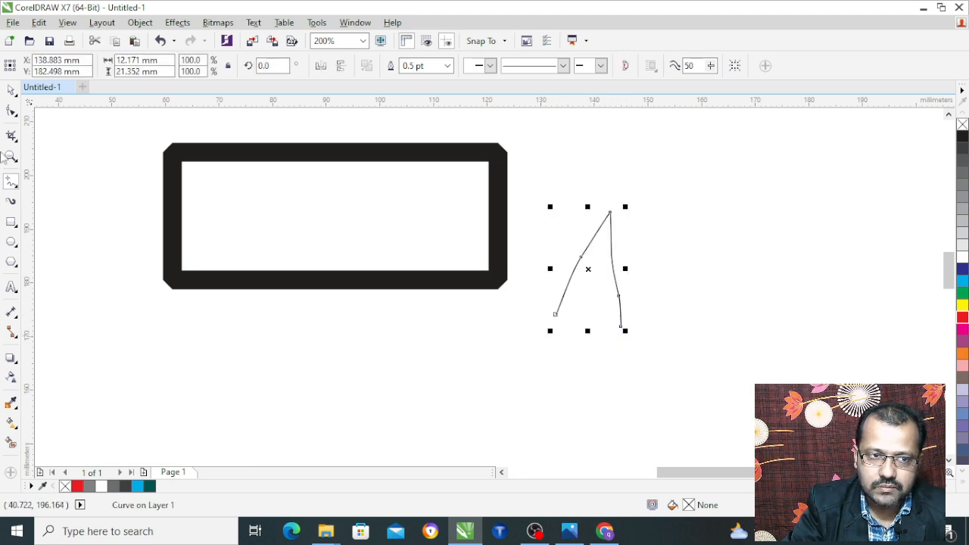
Step: Delete the freehand curve and draw a straight-segment inverted V about 7.5 mm wide and 14 mm high to the right of the rectangle
left_click(9, 90)
key("Delete")
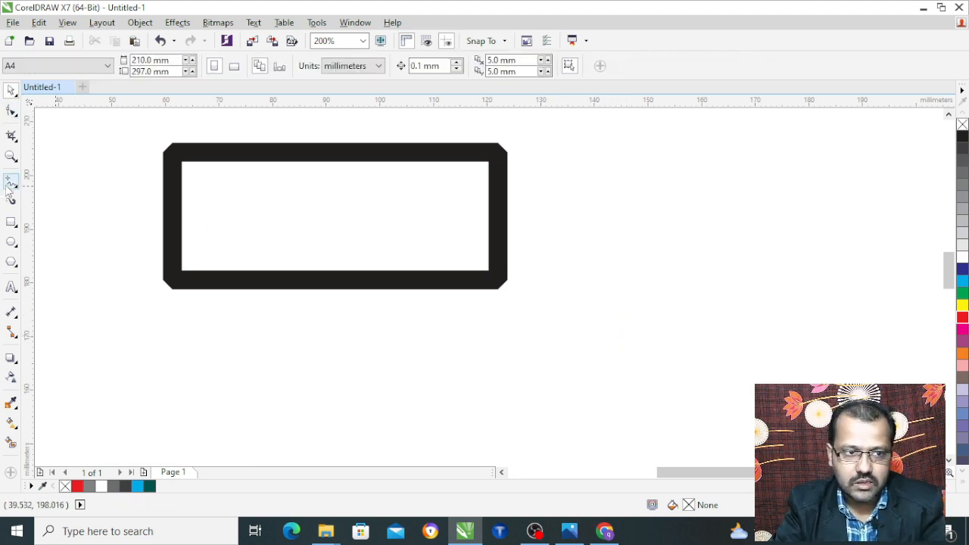
left_click(11, 182)
left_click(532, 335)
left_click(560, 264)
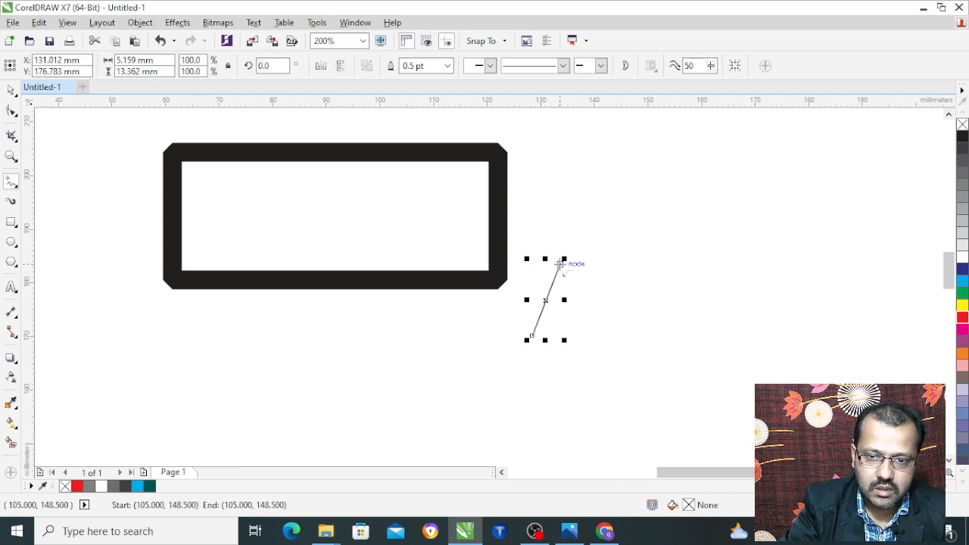
left_click(560, 265)
left_click(572, 339)
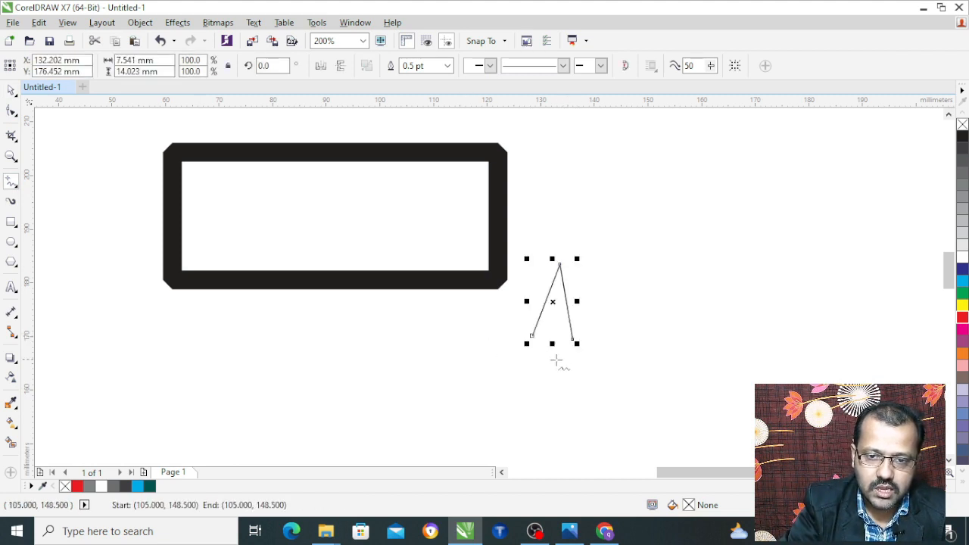
Step: Set the outline width of the inverted V to 16 pt
left_click(10, 89)
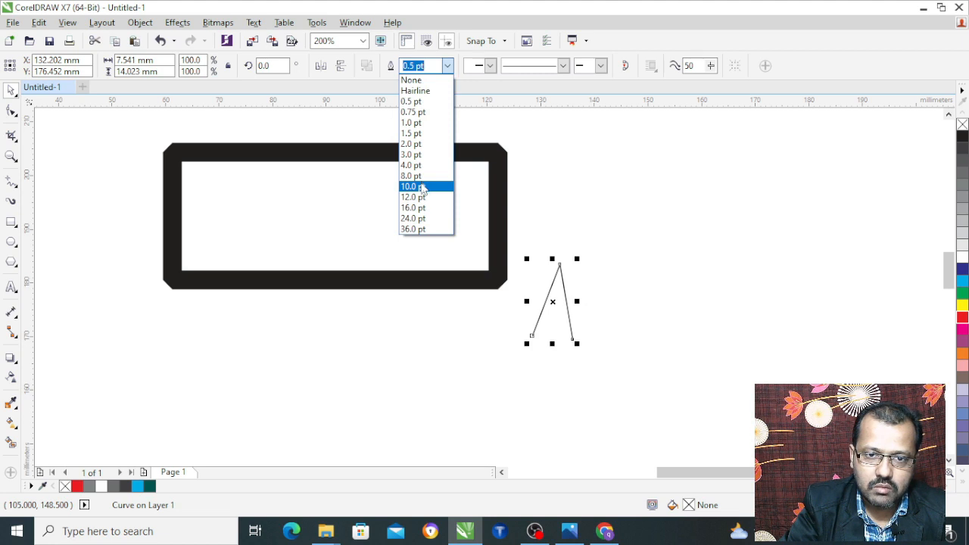
left_click(435, 251)
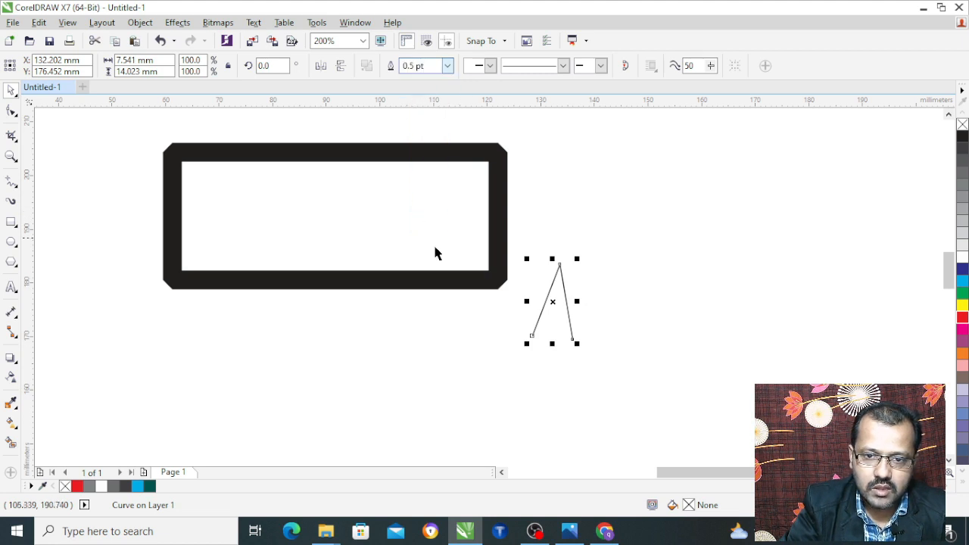
left_click(447, 67)
left_click(410, 209)
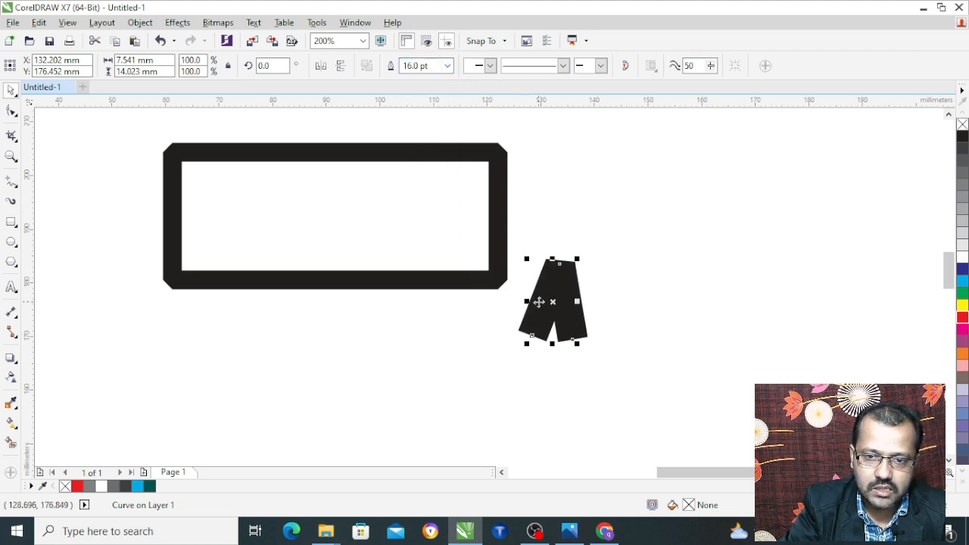
Step: Try a miter limit of 15 degrees on the inverted V's outline with the Outline Pen
scroll(538, 302, "up", 1)
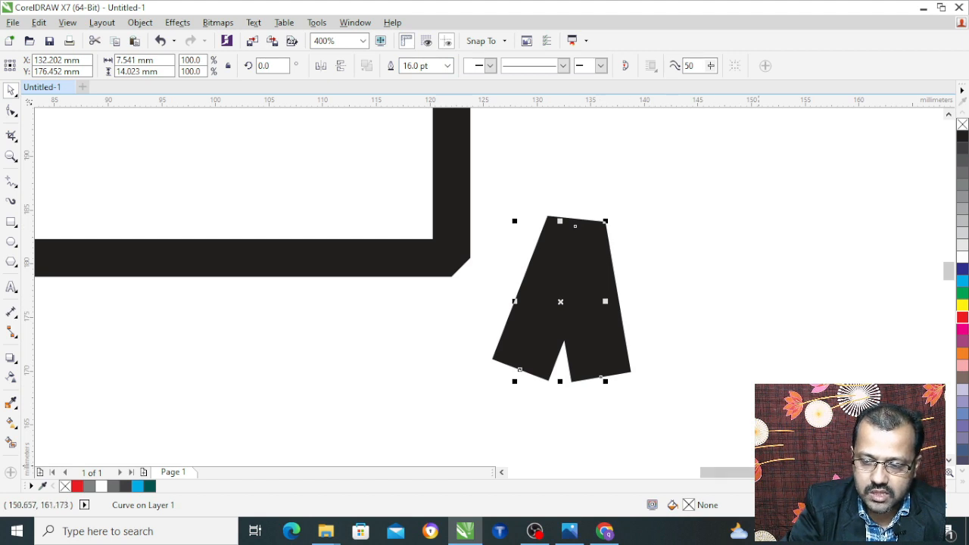
key("F12")
left_click_drag(463, 114, 285, 103)
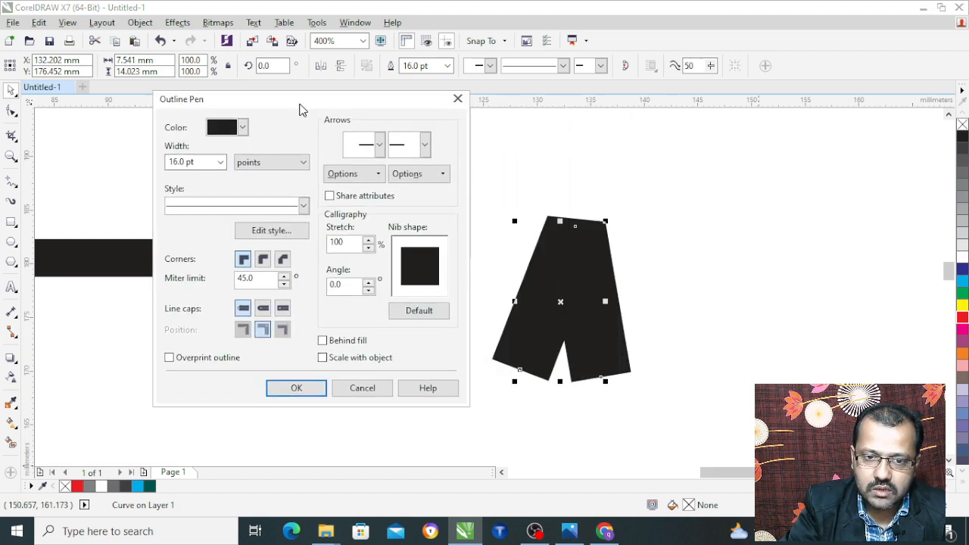
double_click(253, 279)
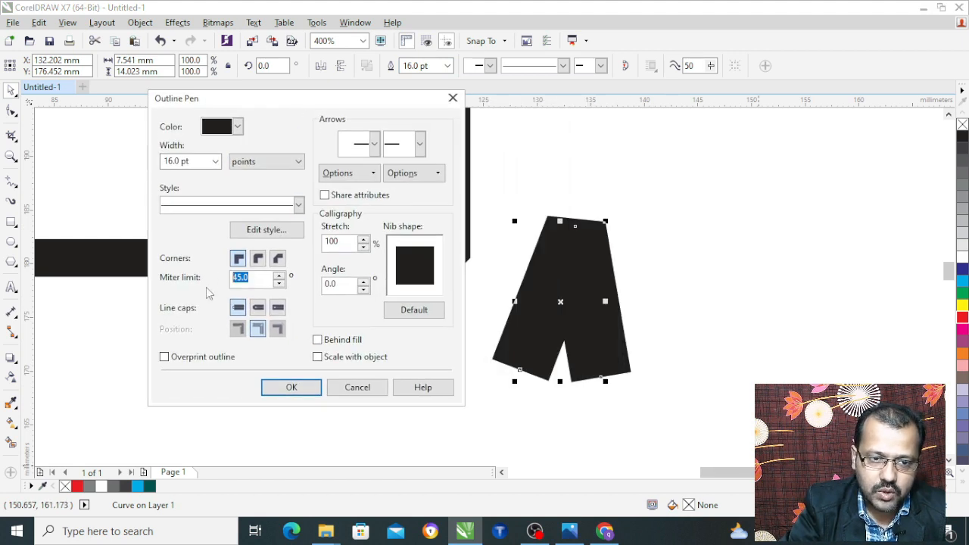
type("15")
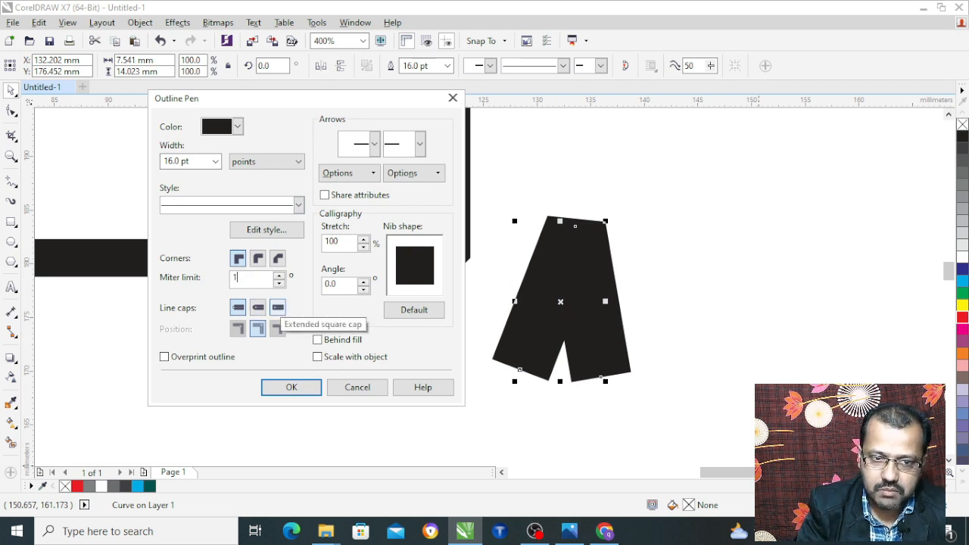
left_click(293, 388)
scroll(376, 345, "down", 1)
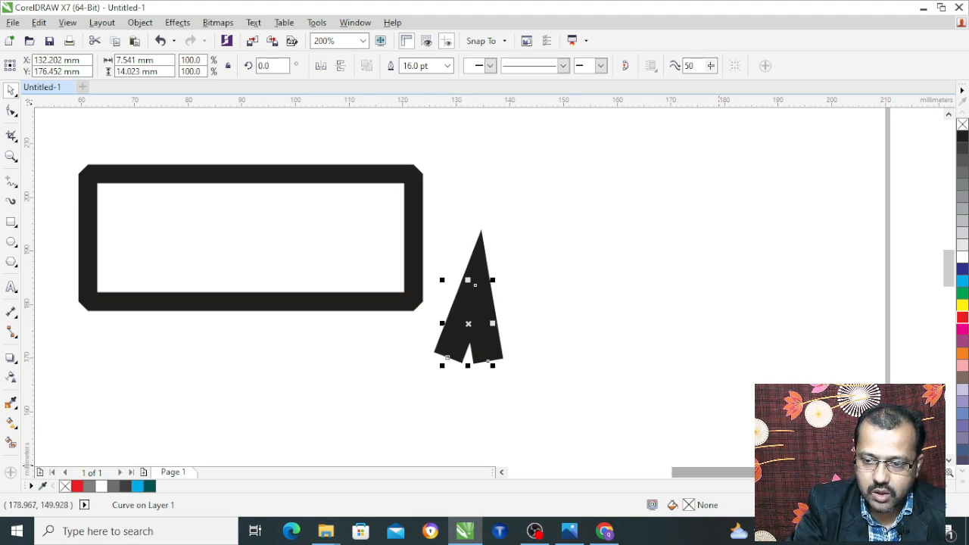
Step: Set the miter limit of the inverted V's outline to 60 degrees with the Outline Pen
key("F12")
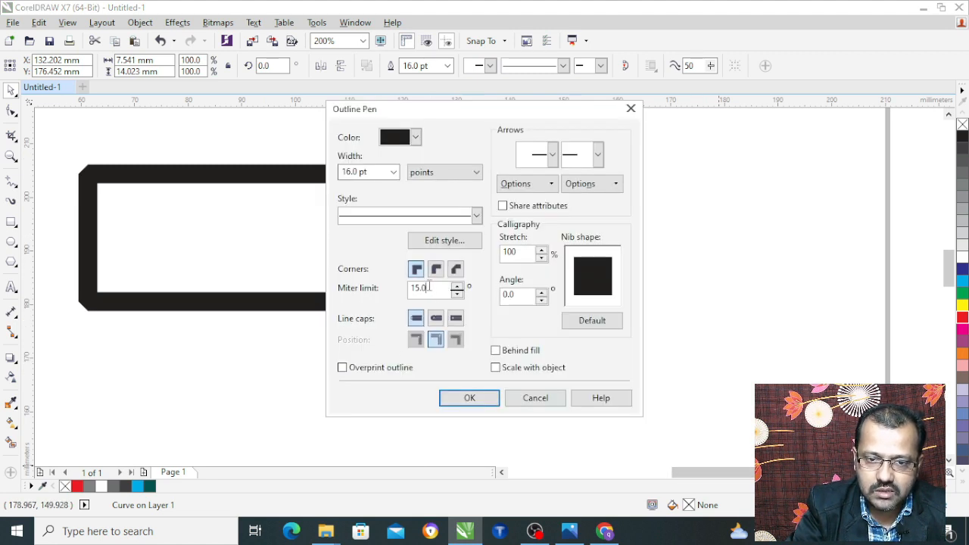
double_click(429, 288)
type("60")
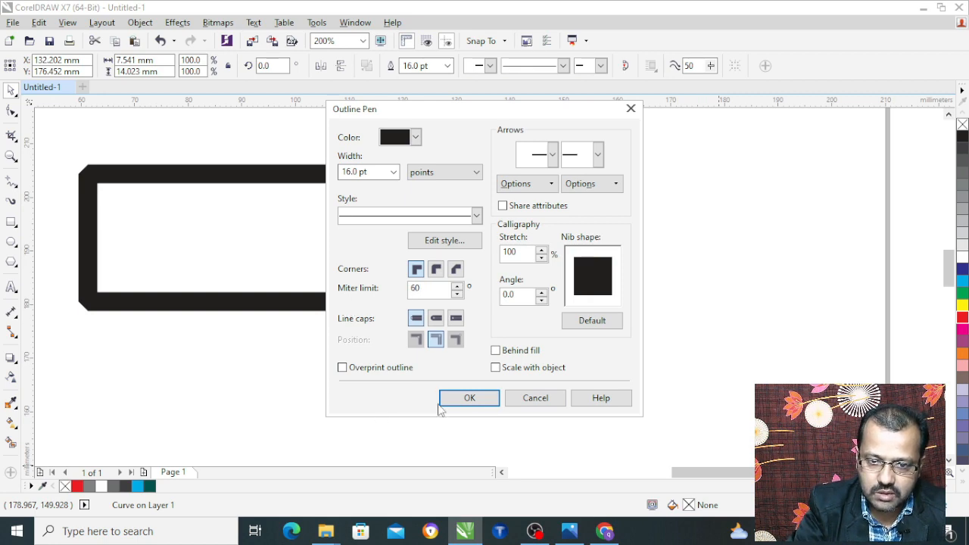
left_click(454, 401)
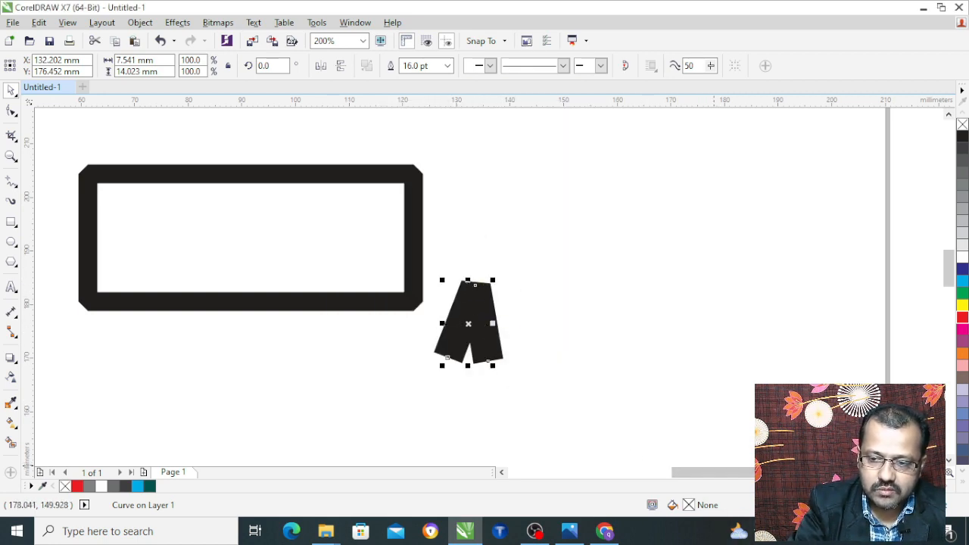
key("F12")
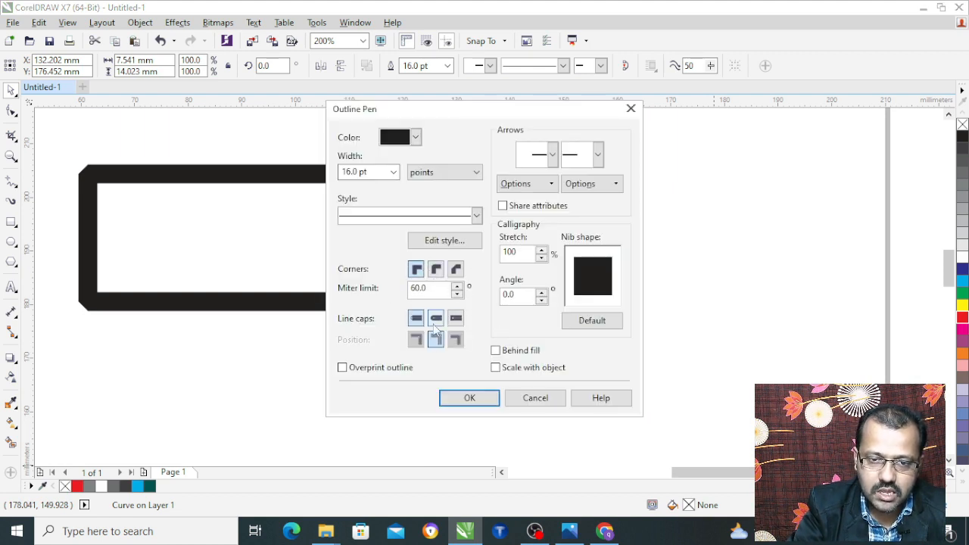
left_click(469, 398)
Step: Draw a horizontal line about 78 mm long between the dotted line and the rectangle and set its outline width to 8 pt
scroll(409, 344, "down", 3)
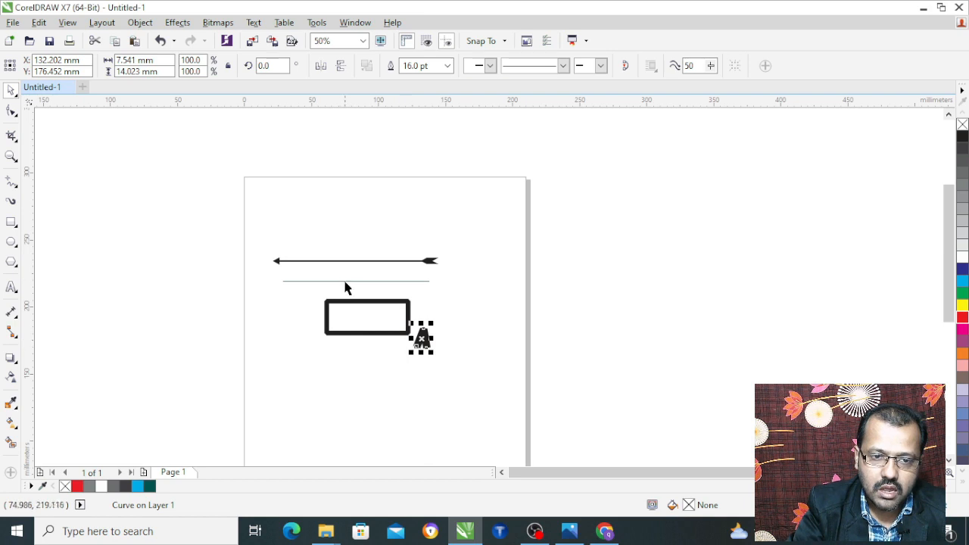
scroll(346, 280, "up", 3)
left_click(12, 182)
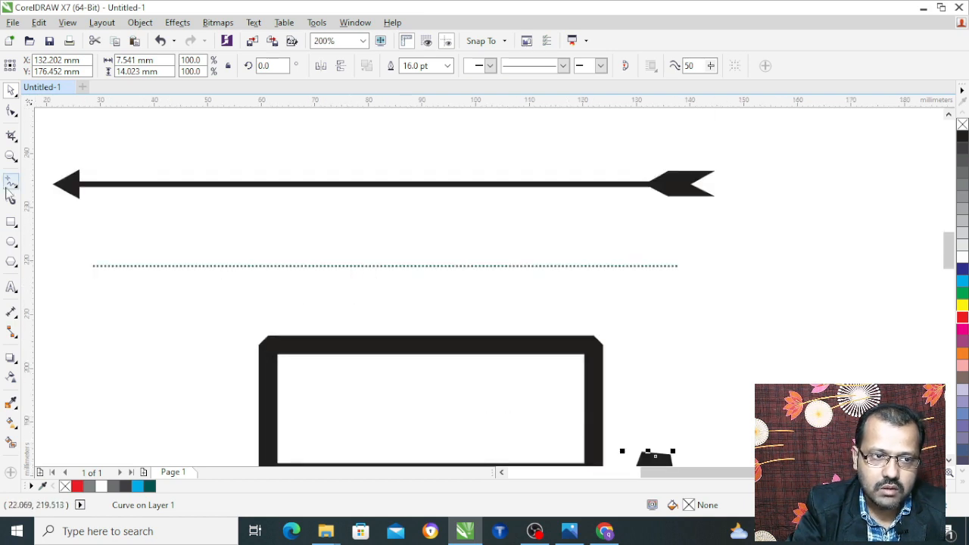
left_click_drag(236, 290, 652, 305)
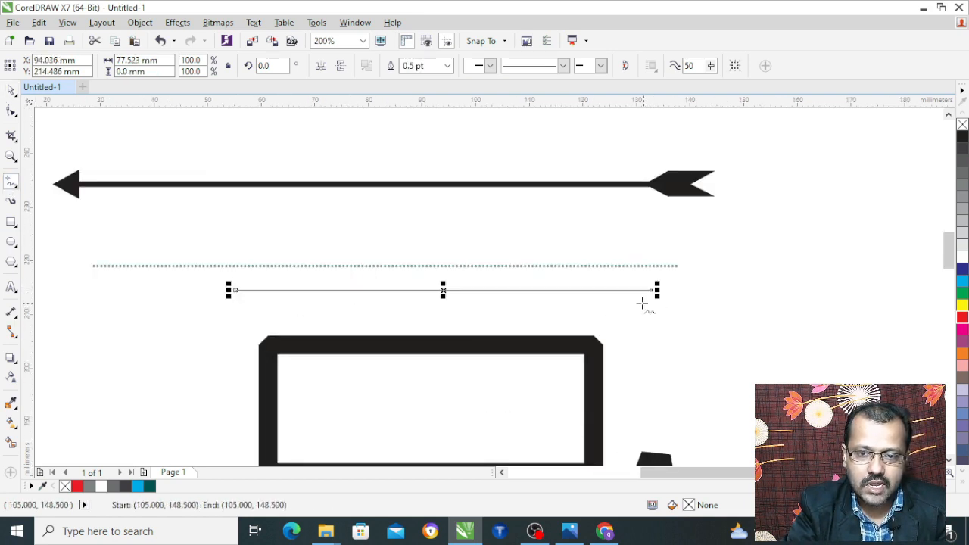
left_click(447, 66)
left_click(411, 175)
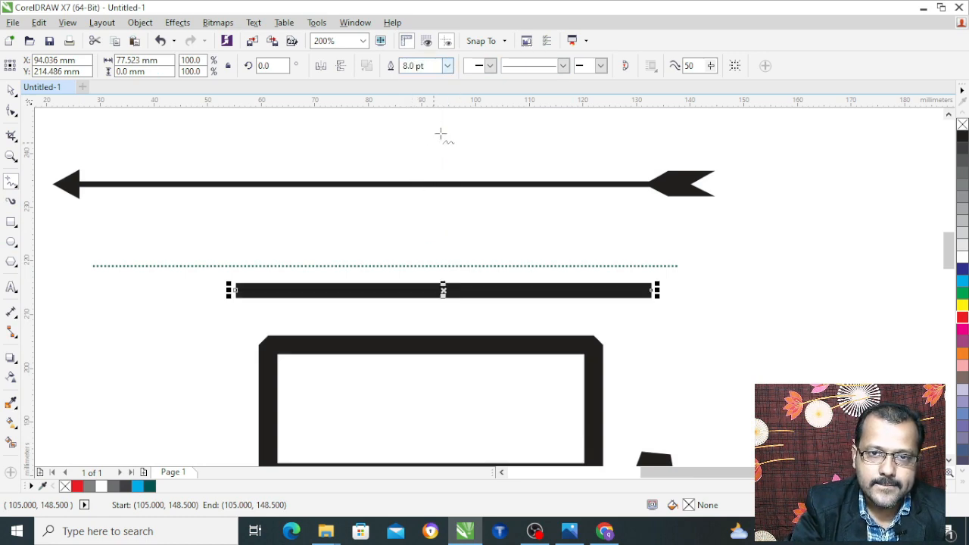
Step: Try round line caps on the 8 pt line with the Outline Pen and inspect its end up close
left_click(12, 89)
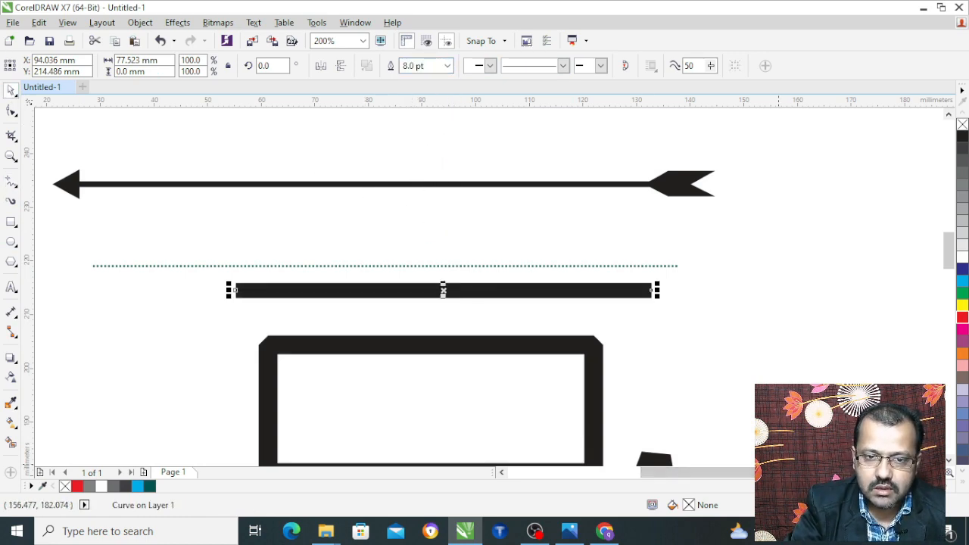
key("F12")
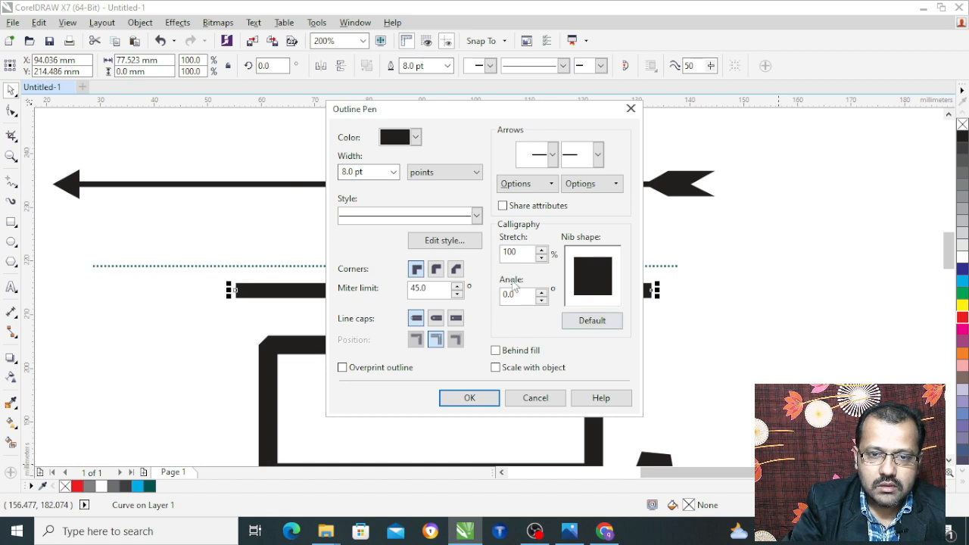
left_click(436, 320)
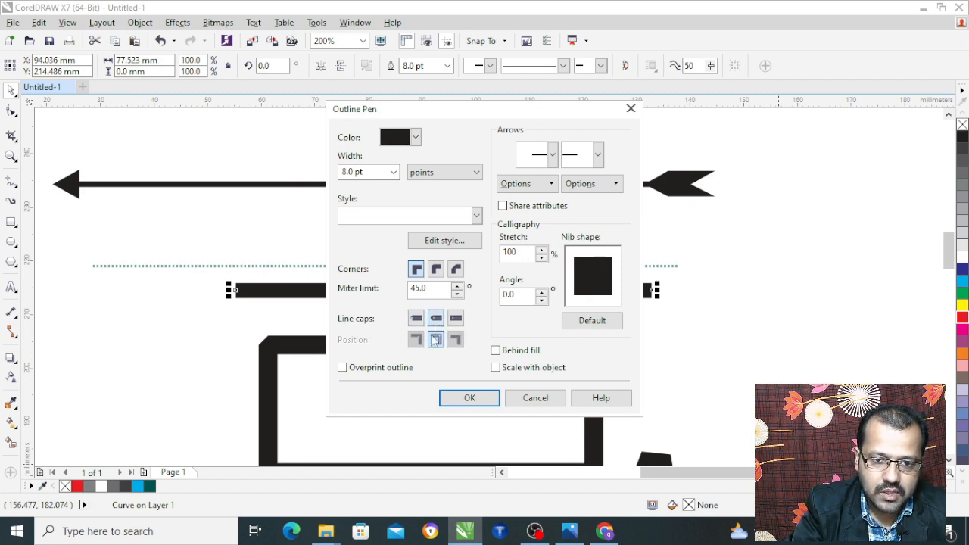
left_click(458, 399)
scroll(289, 318, "up", 2)
left_click(215, 302)
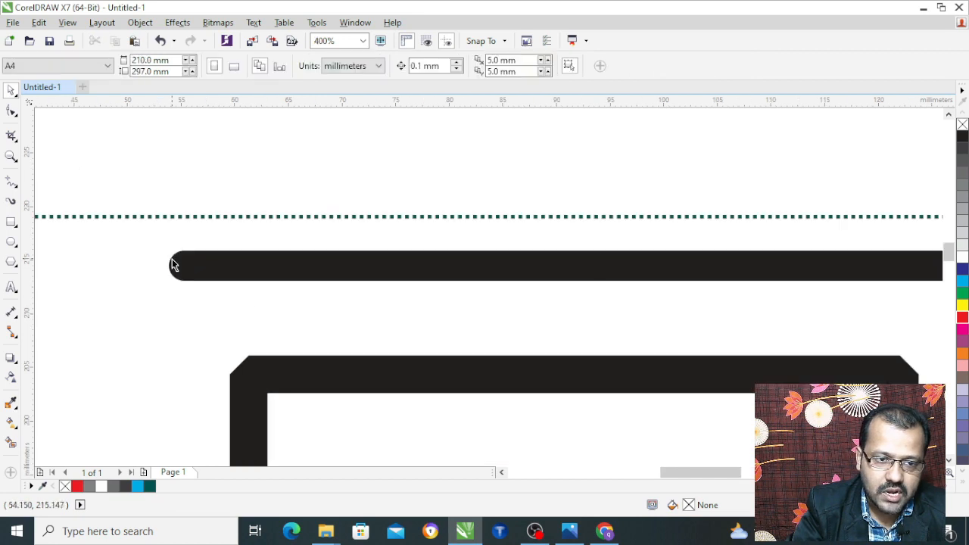
scroll(254, 287, "down", 2)
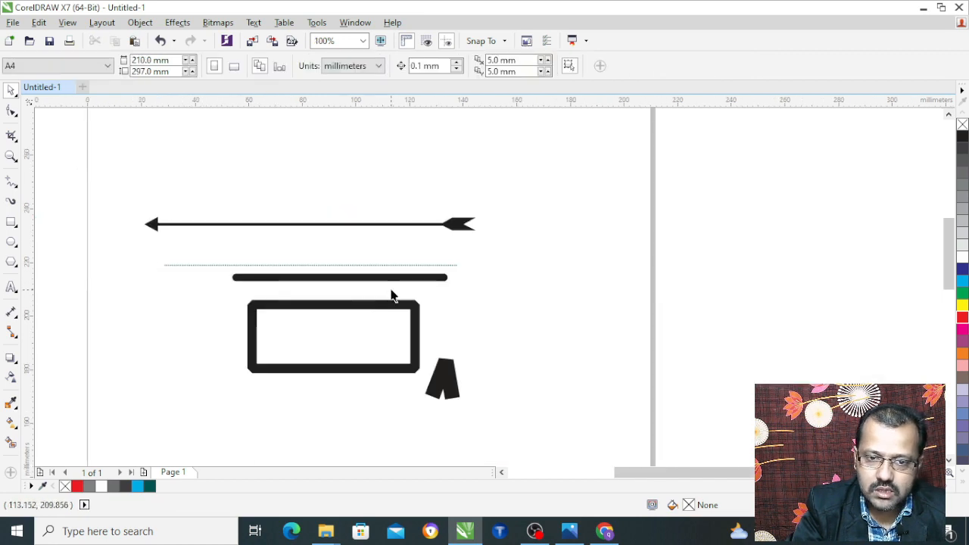
Step: Set the 8 pt line's caps to extended square with the Outline Pen and inspect its end up close
scroll(391, 294, "up", 1)
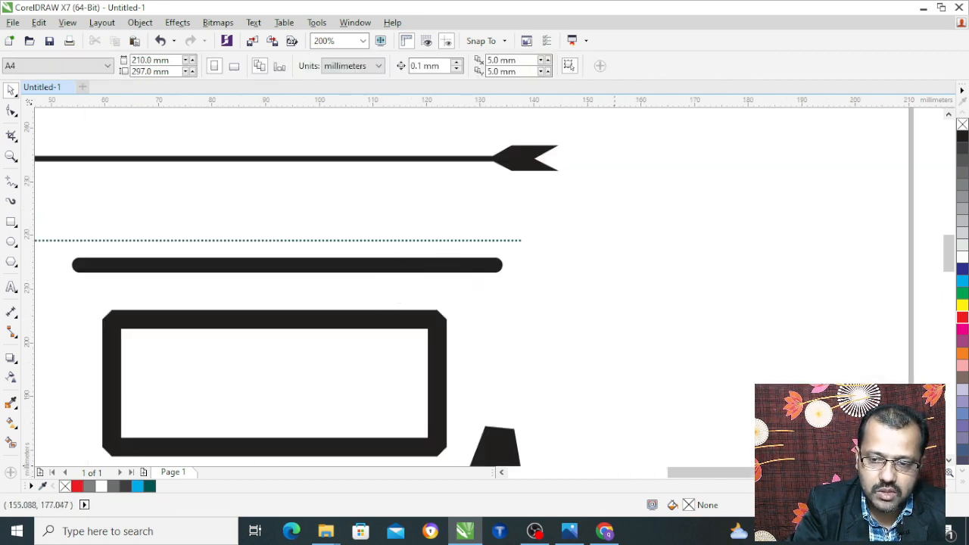
key("F12")
left_click(501, 348)
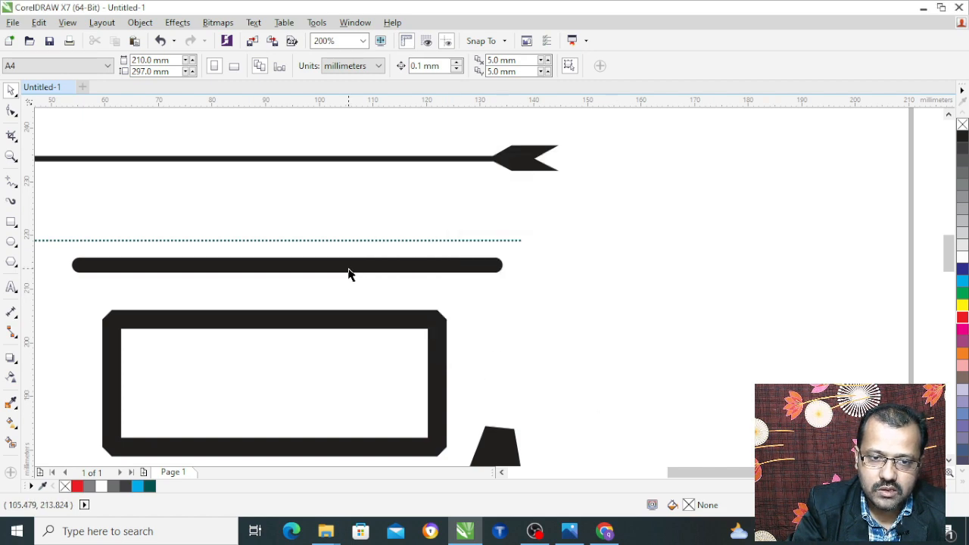
left_click(348, 269)
key("F12")
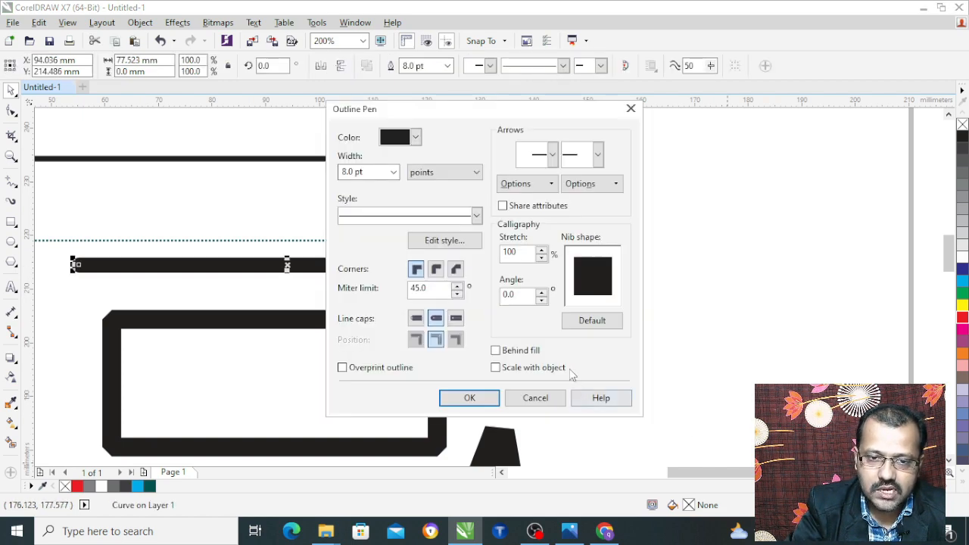
left_click(457, 319)
left_click(469, 397)
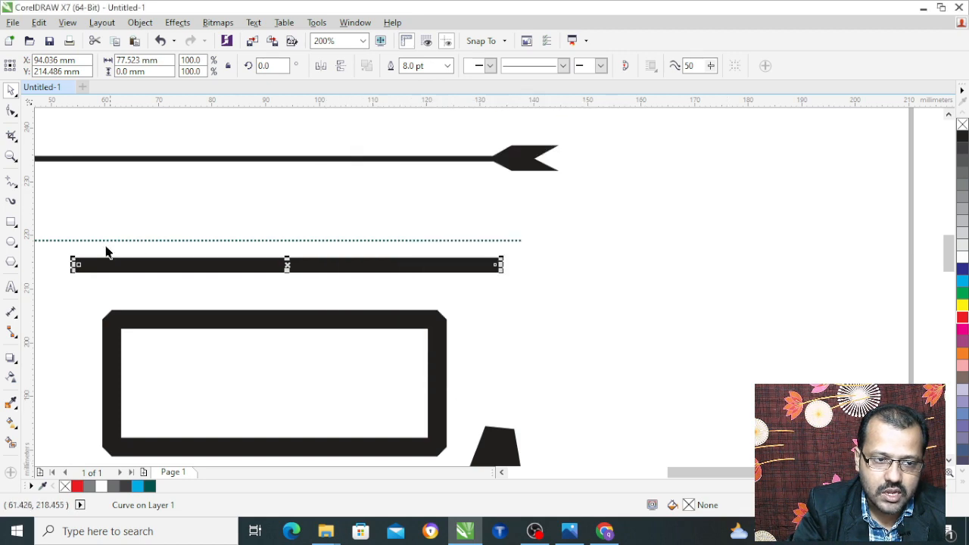
scroll(47, 276, "up", 2)
left_click(111, 300)
left_click(184, 256)
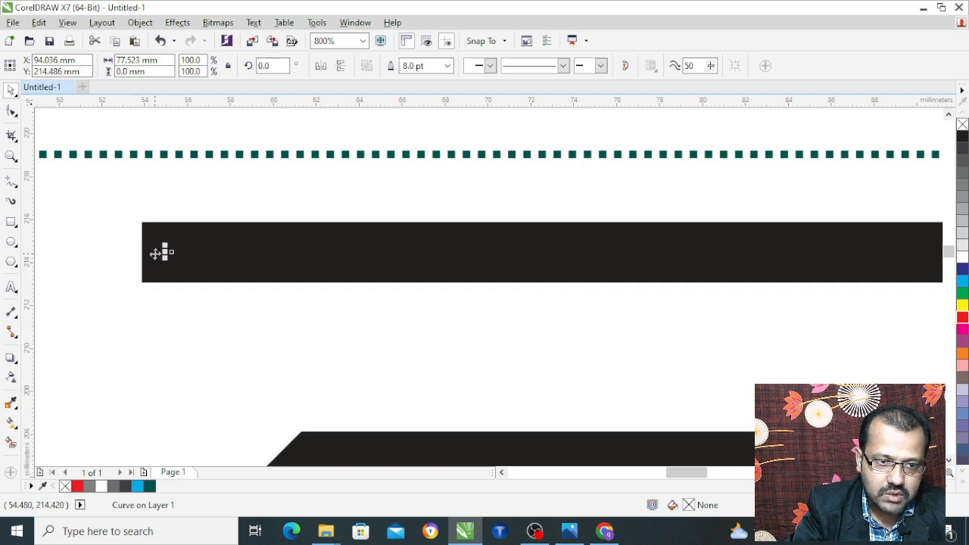
Step: Nudge the 8 pt line slightly downward and review its line cap and position settings in the Outline Pen
key("F12")
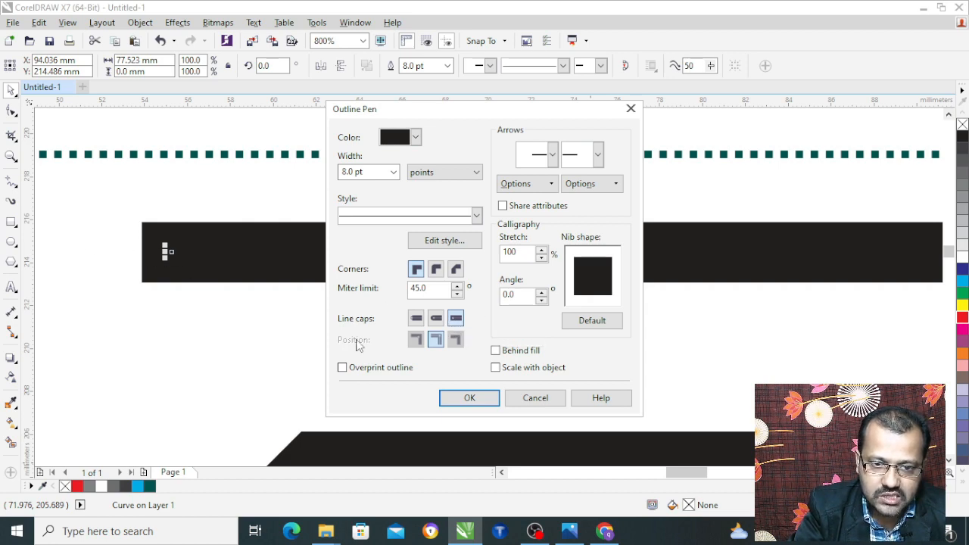
left_click(463, 399)
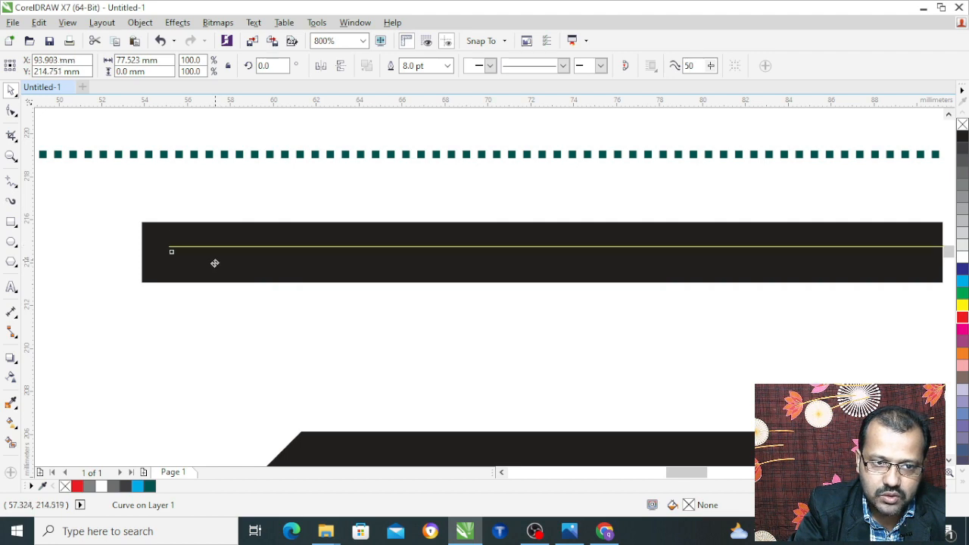
left_click_drag(215, 263, 217, 268)
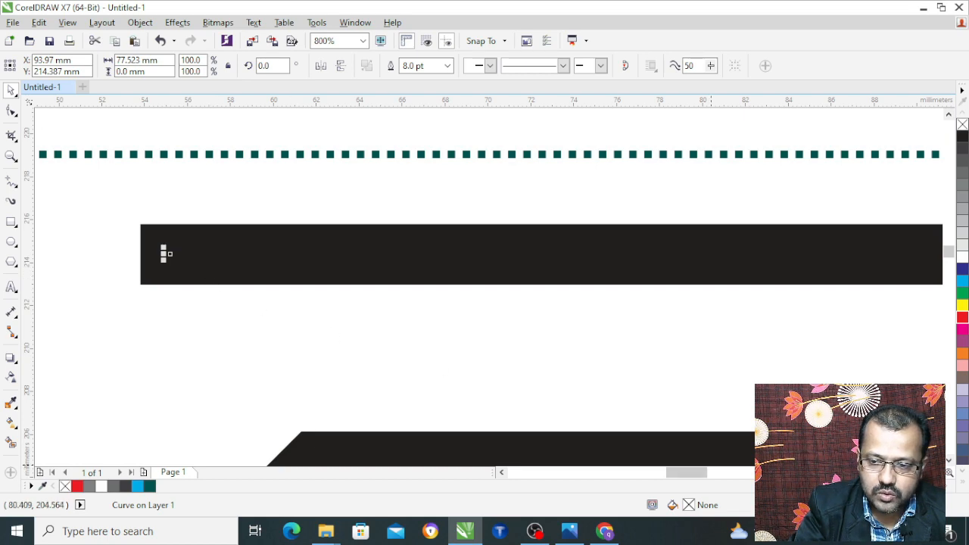
key("F12")
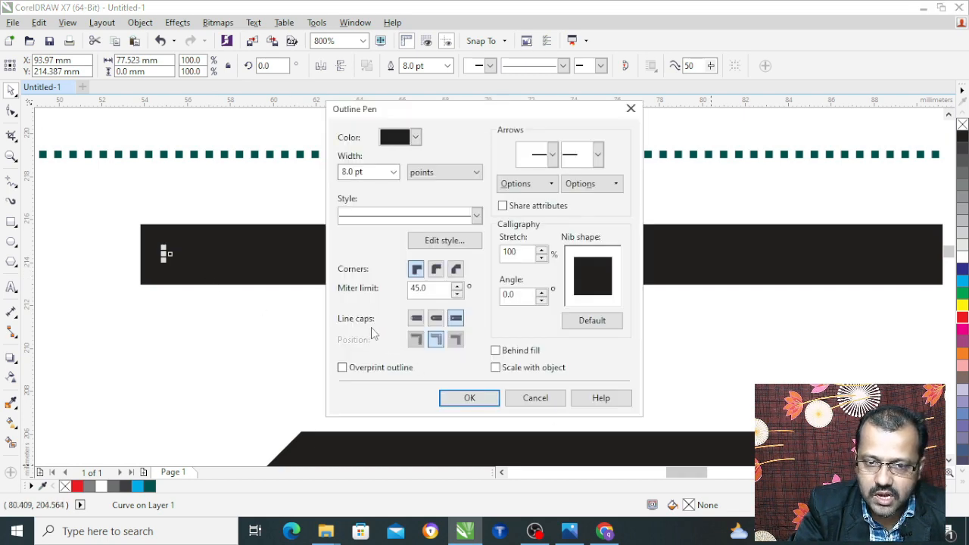
left_click(482, 401)
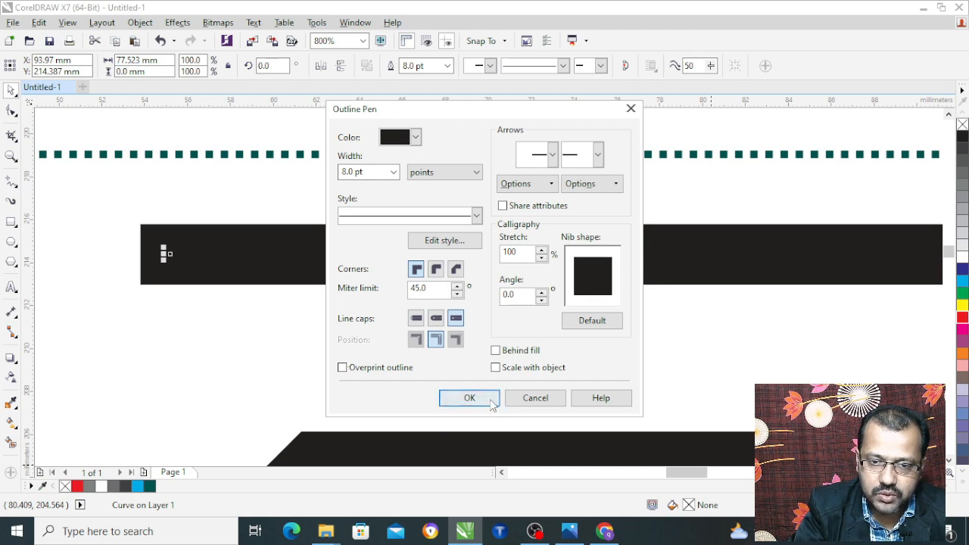
Step: Draw a rectangle about 69 by 26 mm above the arrow line and set its outline width to 16 pt
scroll(259, 288, "down", 2)
left_click(316, 345)
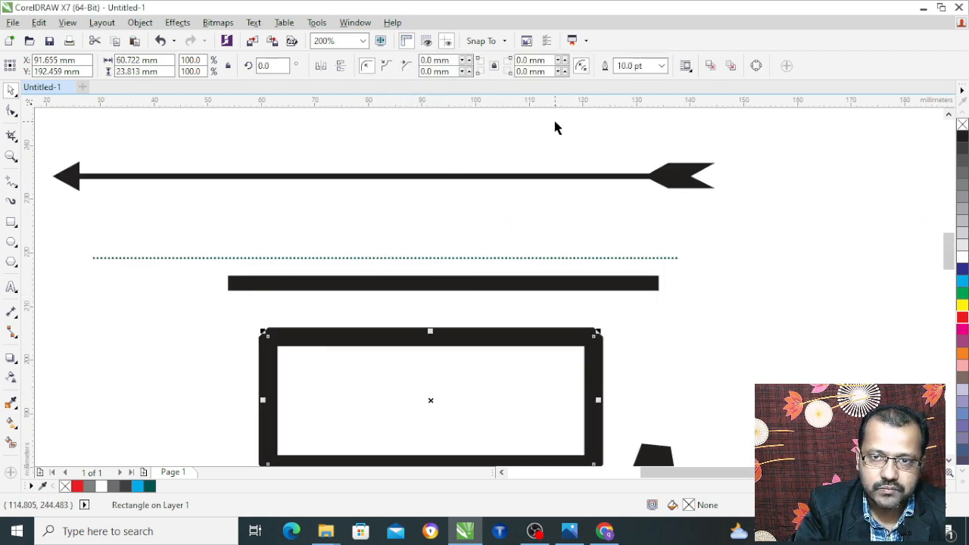
scroll(244, 242, "down", 1)
left_click(11, 222)
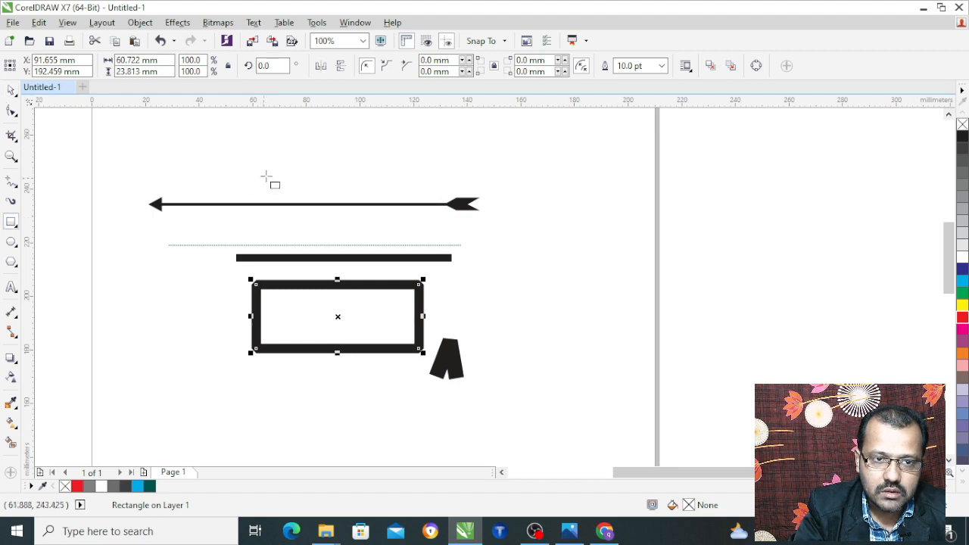
left_click_drag(224, 121, 409, 192)
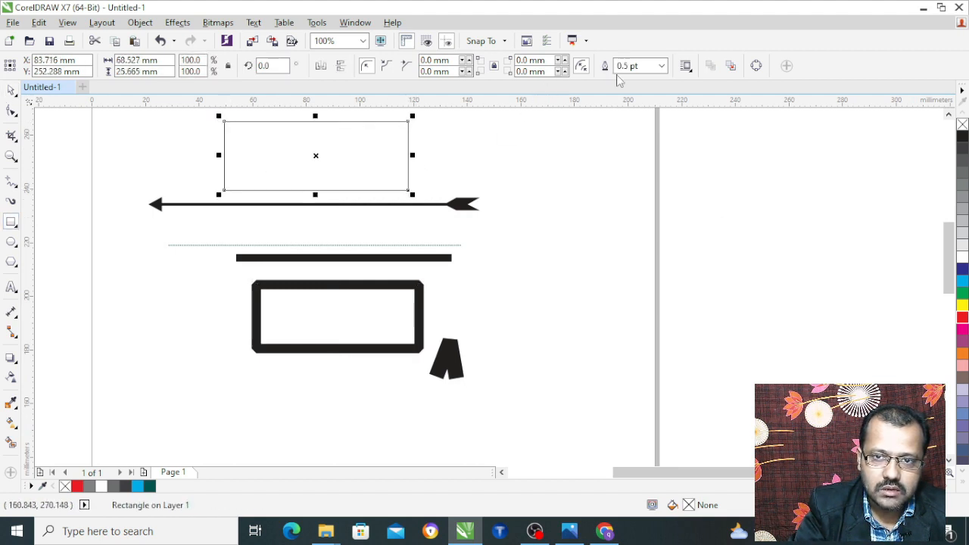
left_click(661, 66)
left_click(627, 207)
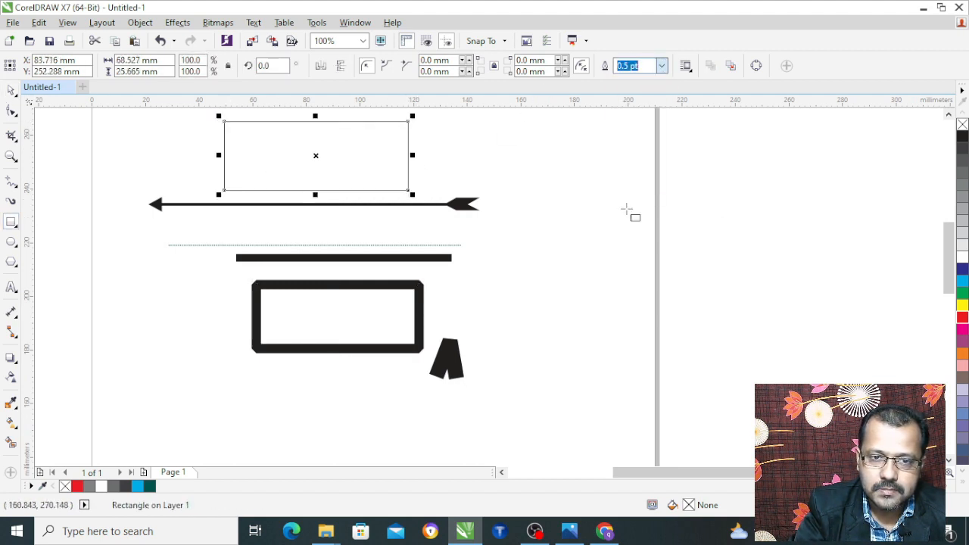
scroll(249, 256, "down", 2)
scroll(254, 260, "up", 3)
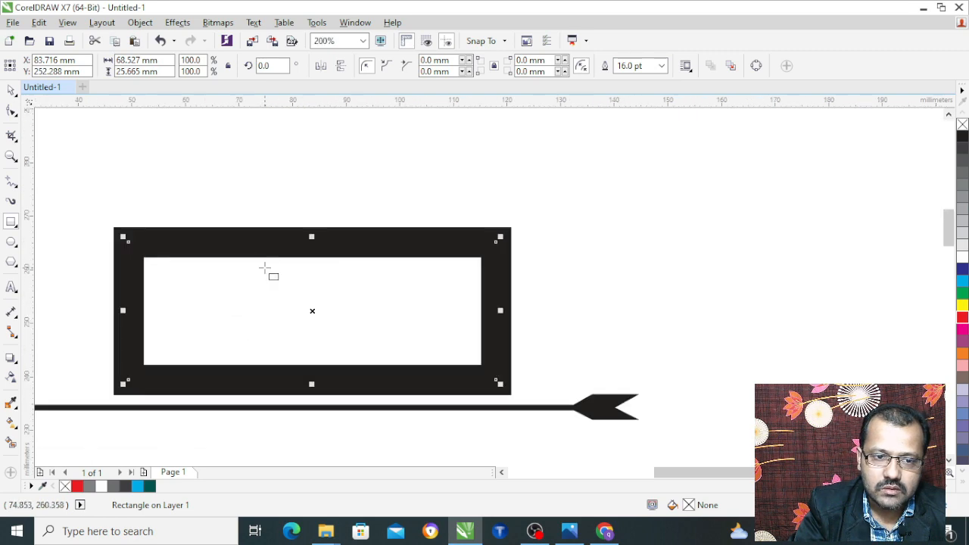
Step: Move the 16 pt rectangle slightly up and right, set its outline position to outside, and inspect the edge up close
key("space")
left_click_drag(223, 246, 273, 210)
key("F12")
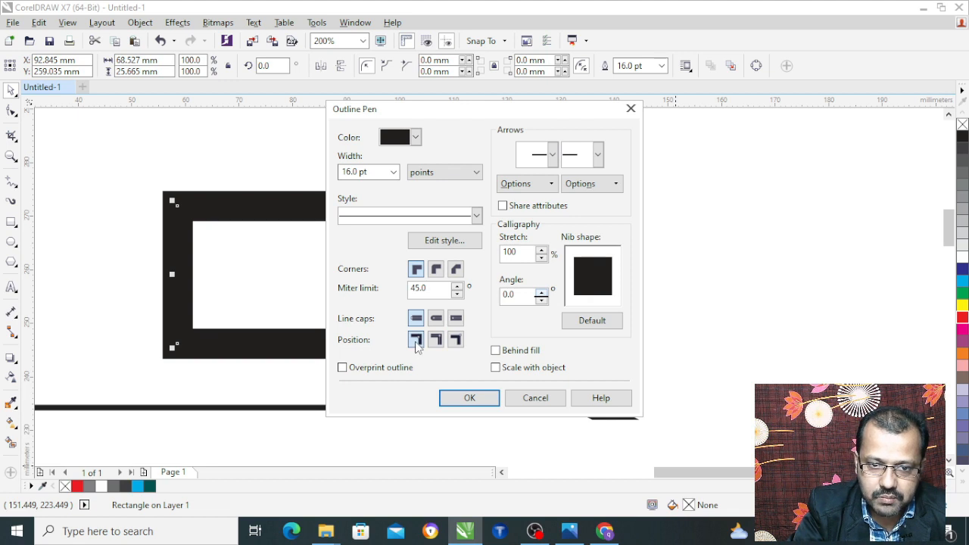
left_click(465, 400)
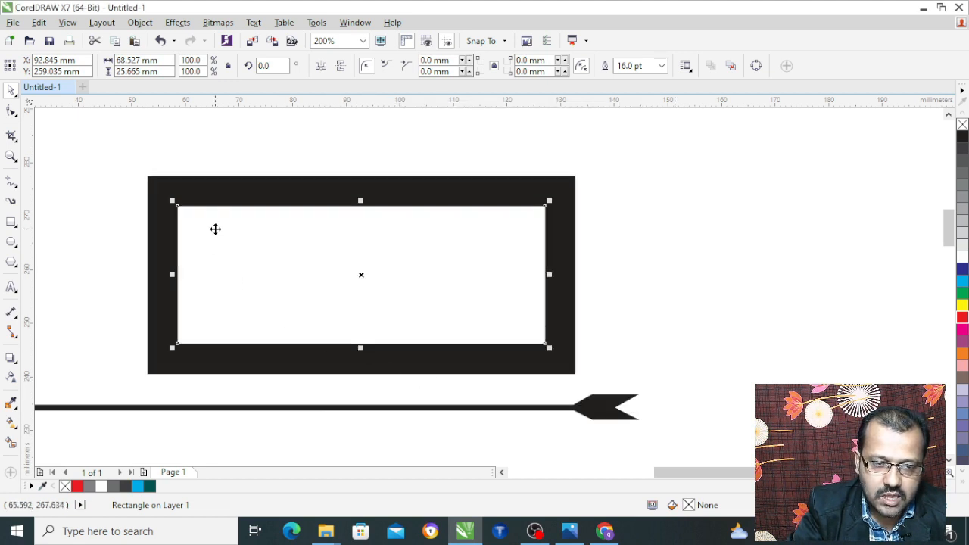
scroll(215, 229, "up", 2)
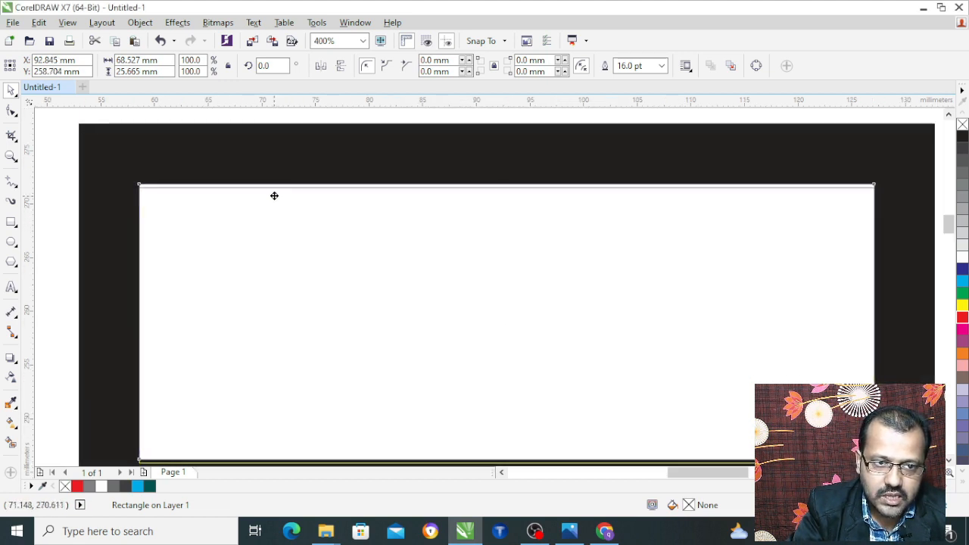
scroll(281, 197, "down", 2)
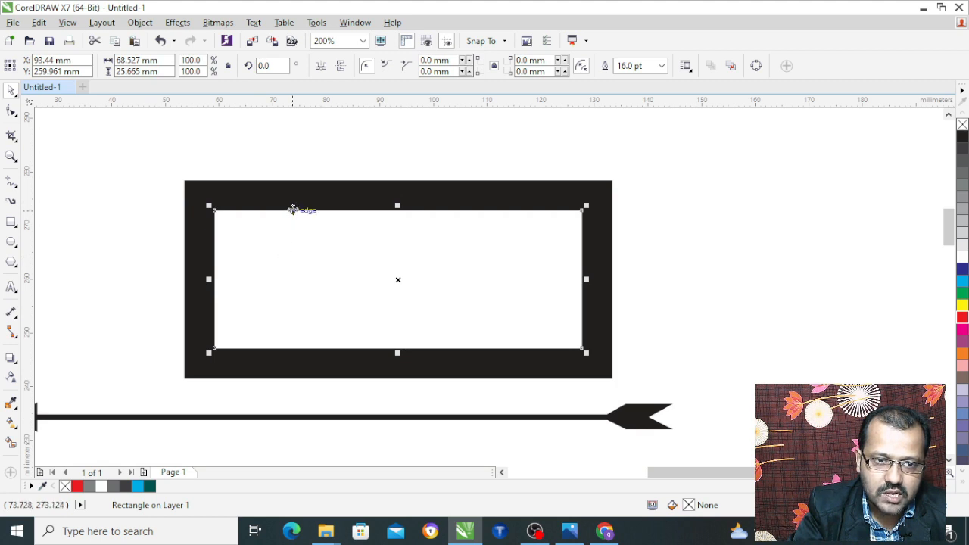
Step: Nudge the 16 pt rectangle slightly downward and recheck its outside outline position in the Outline Pen
left_click_drag(293, 210, 281, 224)
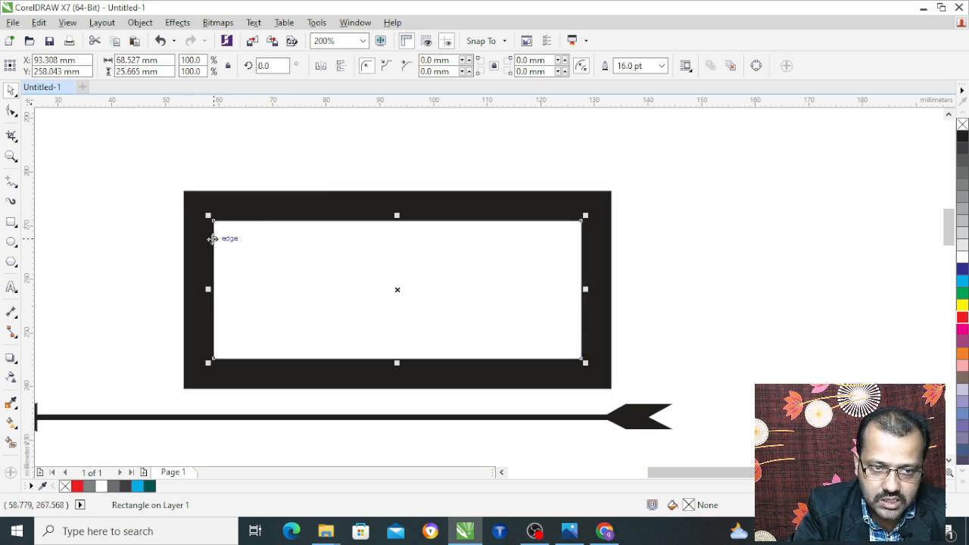
mouse_move(287, 219)
left_mouse_down()
mouse_move(294, 171)
mouse_move(284, 220)
mouse_move(292, 214)
mouse_move(293, 235)
mouse_move(303, 220)
mouse_move(288, 220)
left_mouse_up()
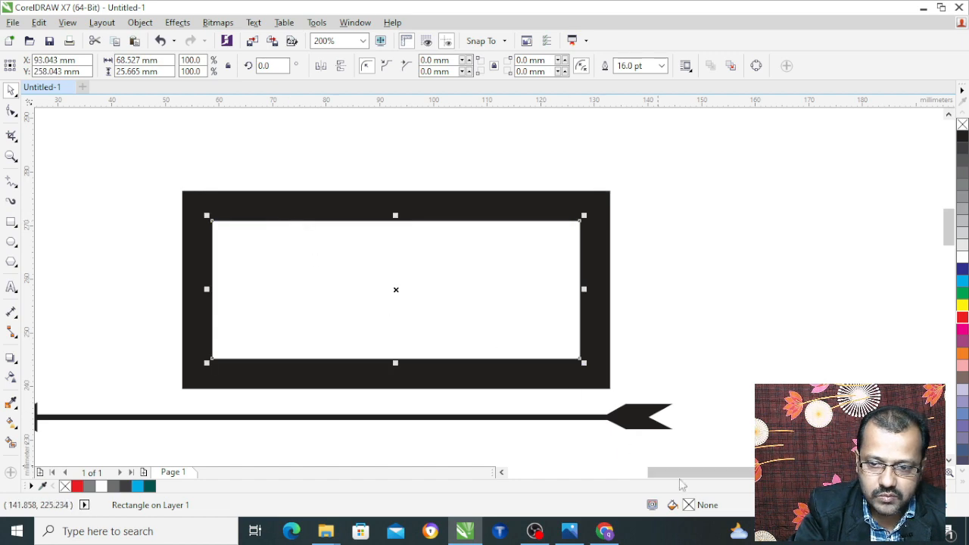
key("F12")
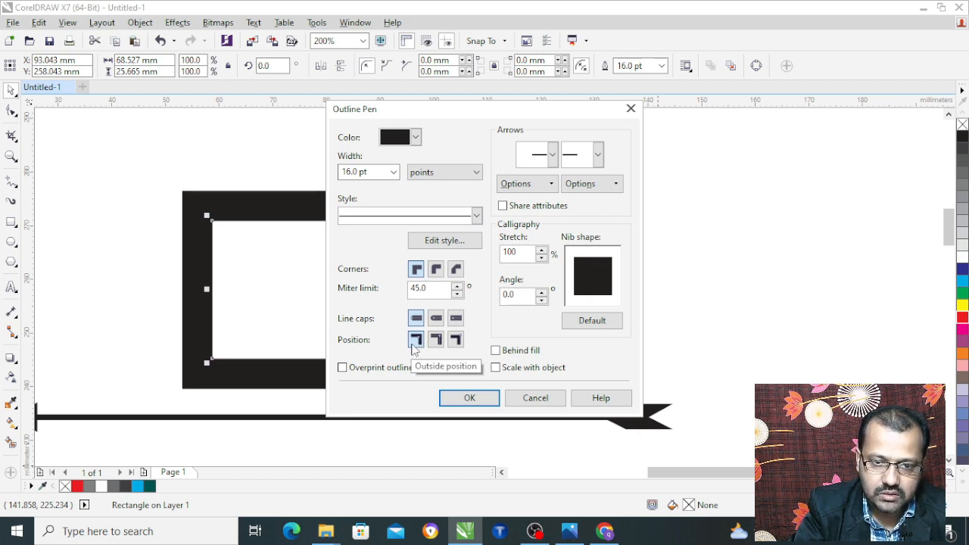
left_click(466, 399)
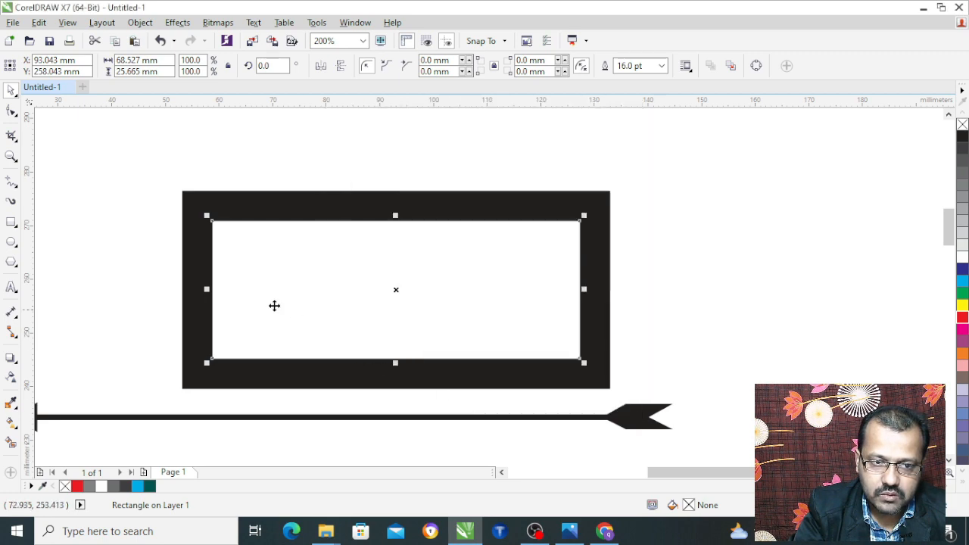
mouse_move(274, 305)
left_mouse_down()
mouse_move(305, 295)
mouse_move(271, 294)
mouse_move(275, 302)
left_mouse_up()
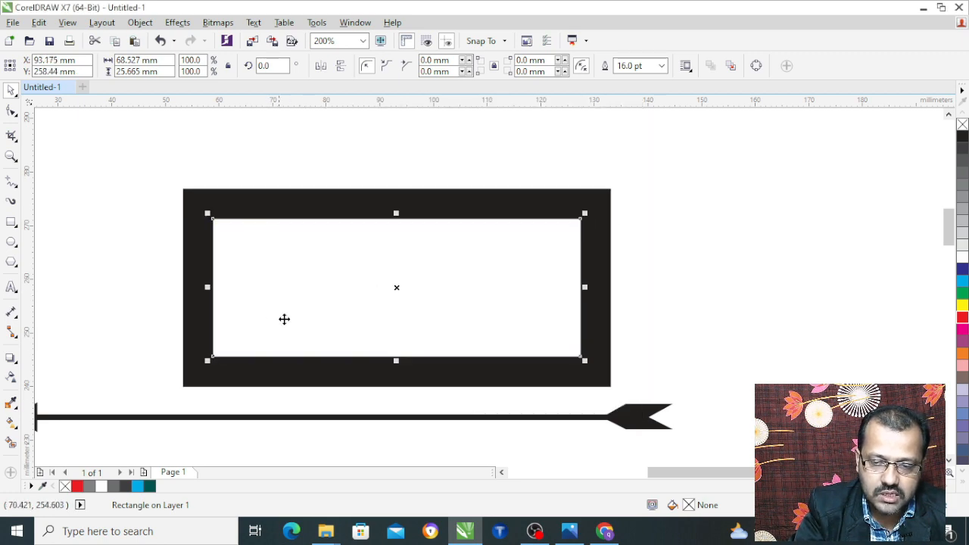
Step: Set the 16 pt rectangle's outline position to centered and nudge the rectangle to check the outline against its edge
key("F12")
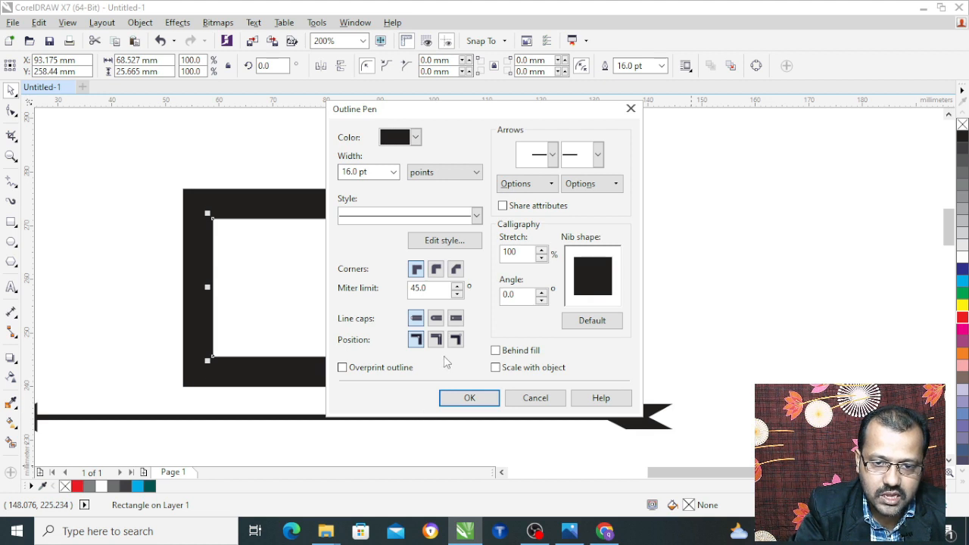
left_click(467, 399)
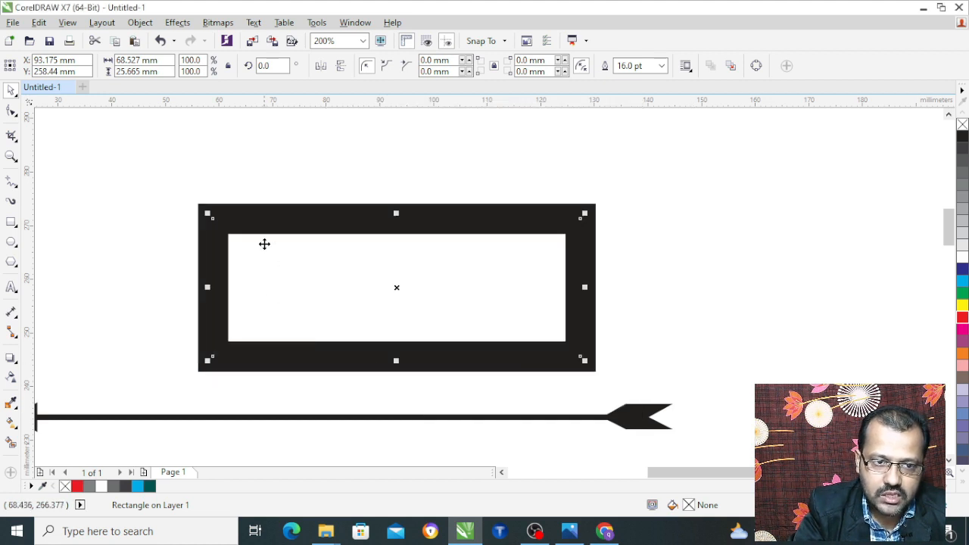
mouse_move(261, 220)
left_mouse_down()
mouse_move(253, 212)
mouse_move(262, 222)
left_mouse_up()
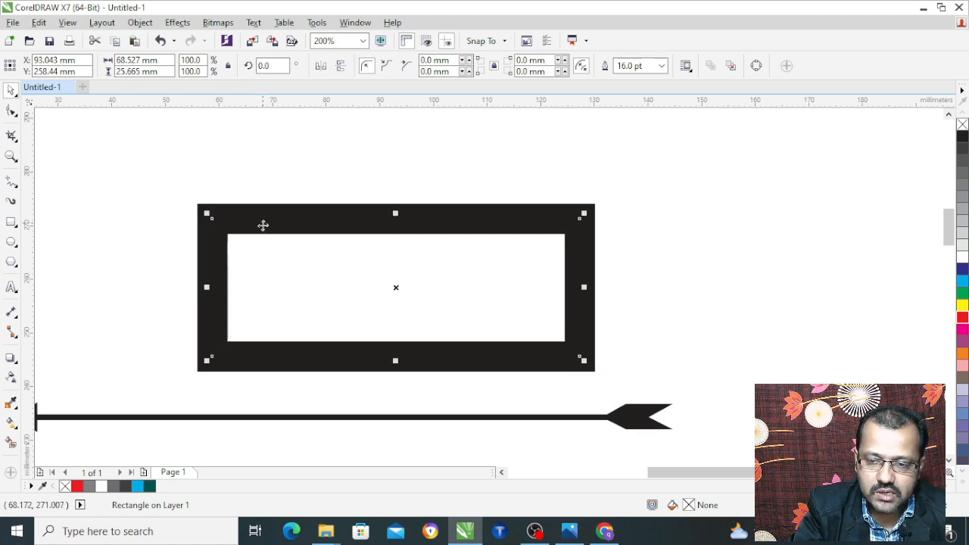
Step: Set the 16 pt rectangle's outline position to inside, nudge the rectangle slightly, and review its Outline Pen settings
key("F12")
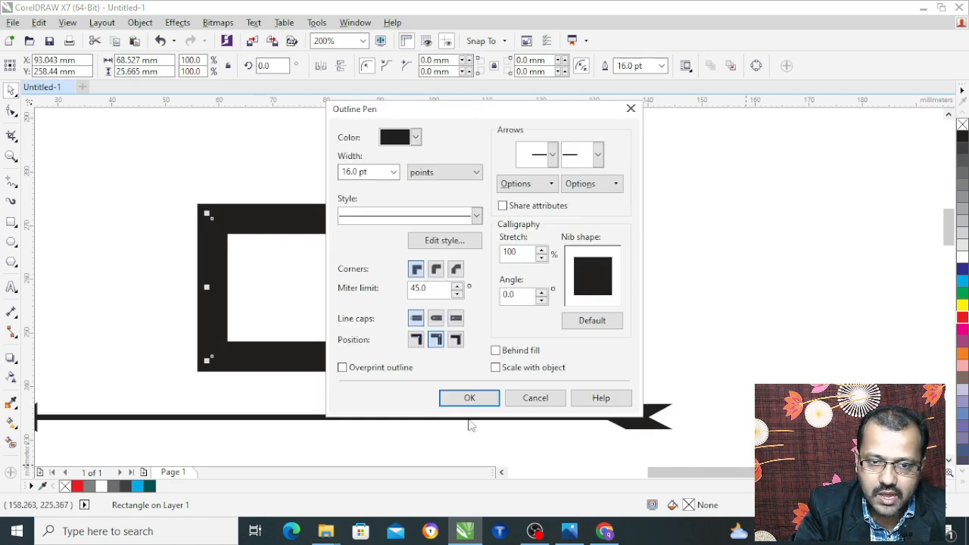
left_click(455, 339)
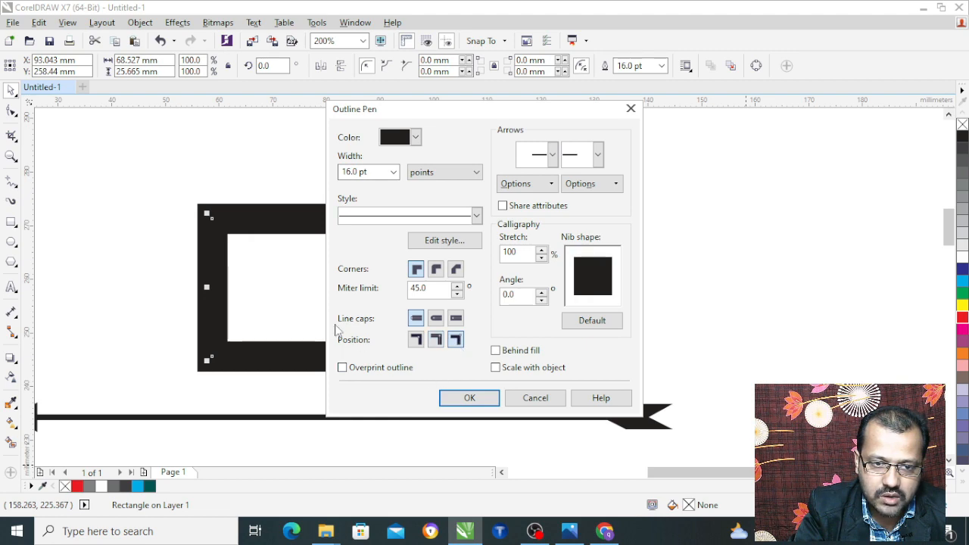
left_click(473, 403)
mouse_move(253, 249)
left_mouse_down()
mouse_move(253, 260)
mouse_move(246, 249)
mouse_move(266, 255)
mouse_move(249, 259)
mouse_move(256, 252)
left_mouse_up()
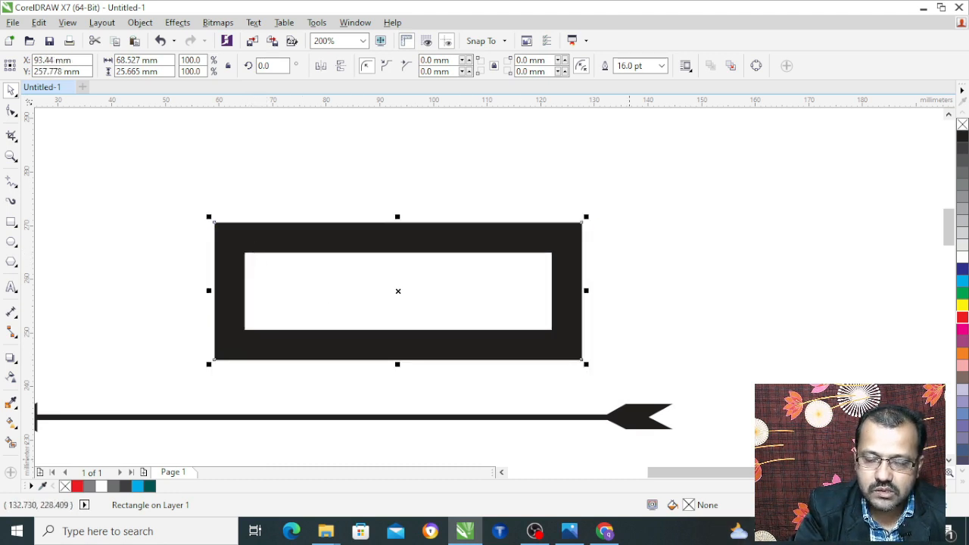
key("F12")
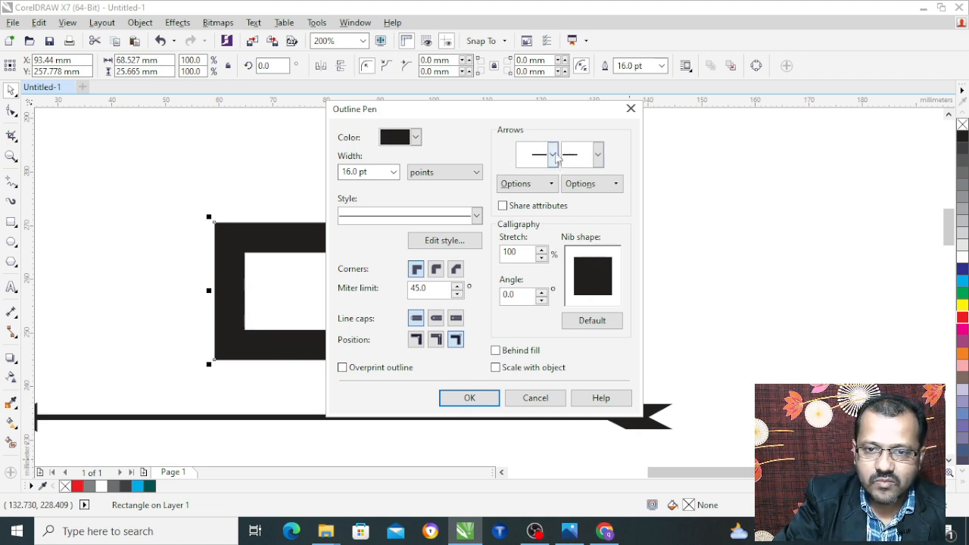
left_click(630, 108)
Step: Draw a horizontal line about 93 mm long below the existing shapes and set its outline width to 4 pt
scroll(308, 285, "down", 2)
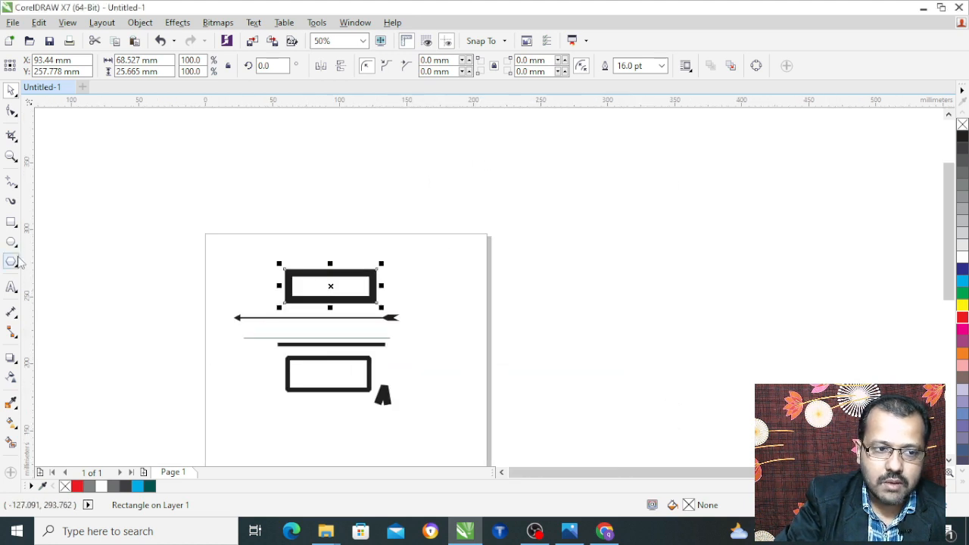
left_click(12, 182)
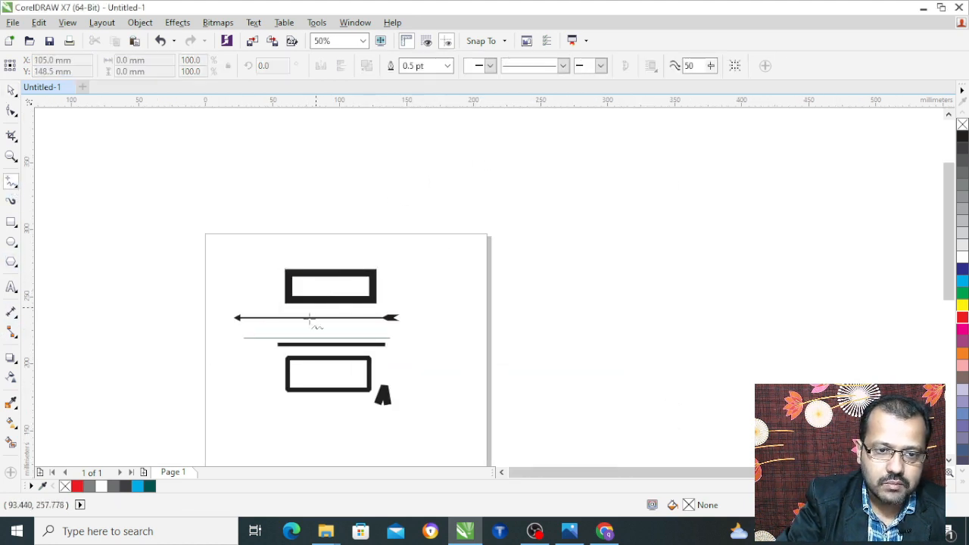
scroll(333, 391, "down", 1)
scroll(317, 383, "up", 1)
left_click(271, 367)
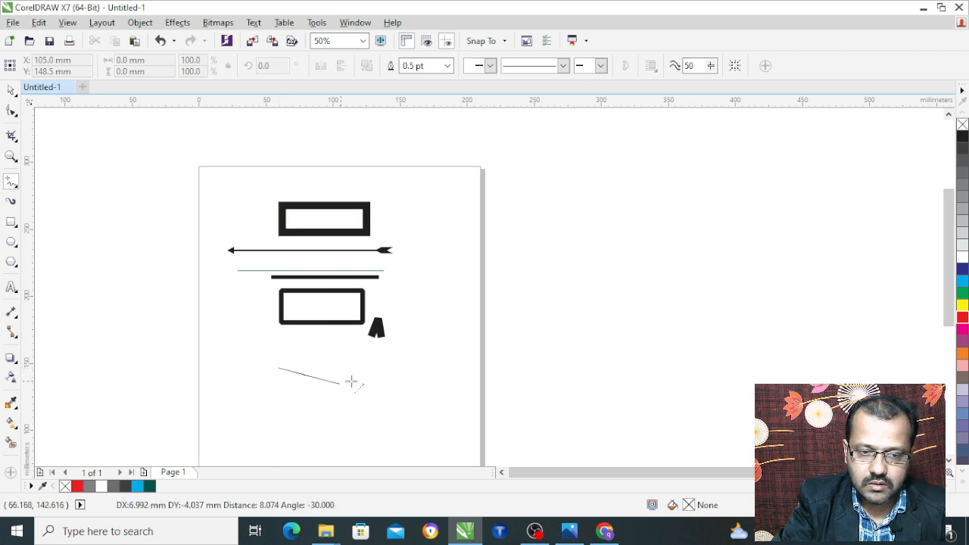
left_click(409, 367)
left_click(448, 66)
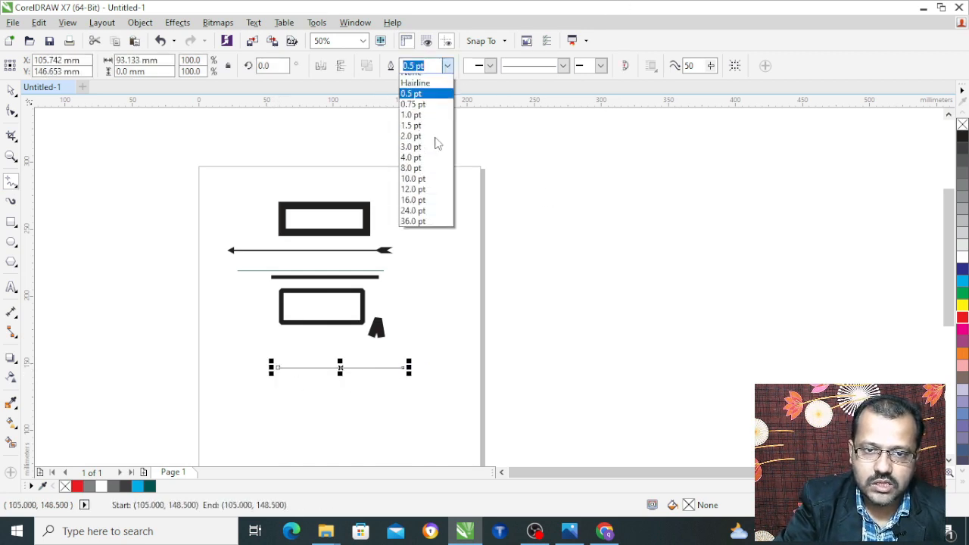
left_click(428, 162)
scroll(341, 383, "up", 1)
scroll(372, 320, "down", 2)
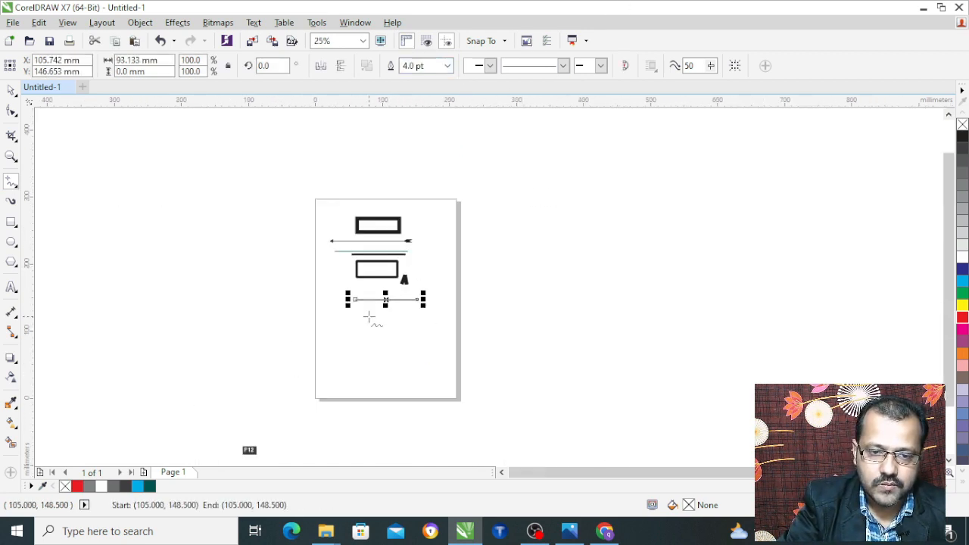
scroll(411, 274, "up", 2)
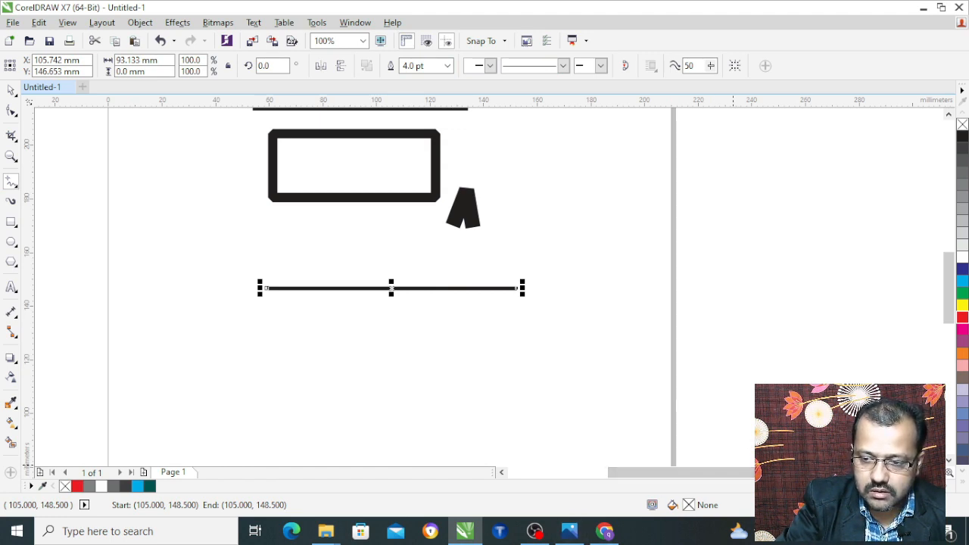
Step: Give the 4 pt line a solid pointed arrowhead at its start and a feathered tail at its end
key("F12")
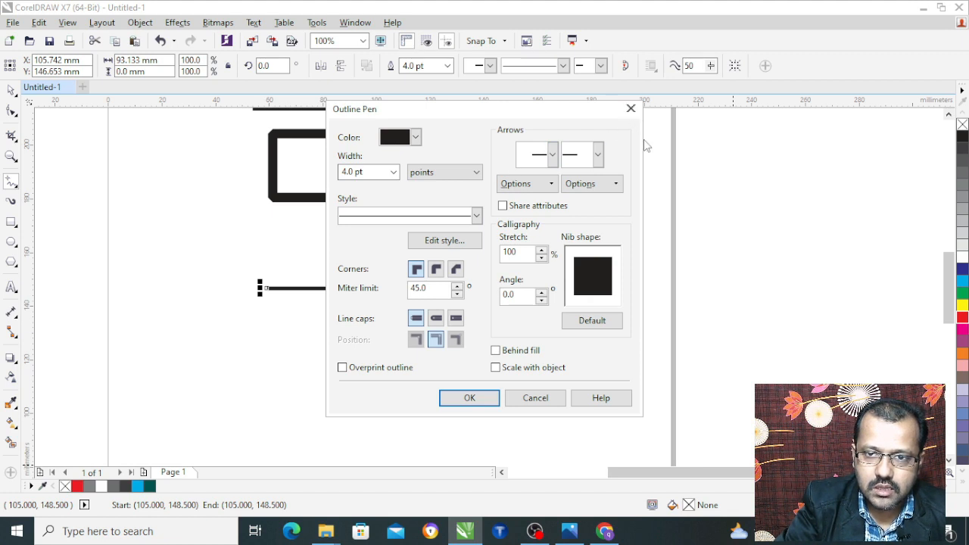
left_click(553, 155)
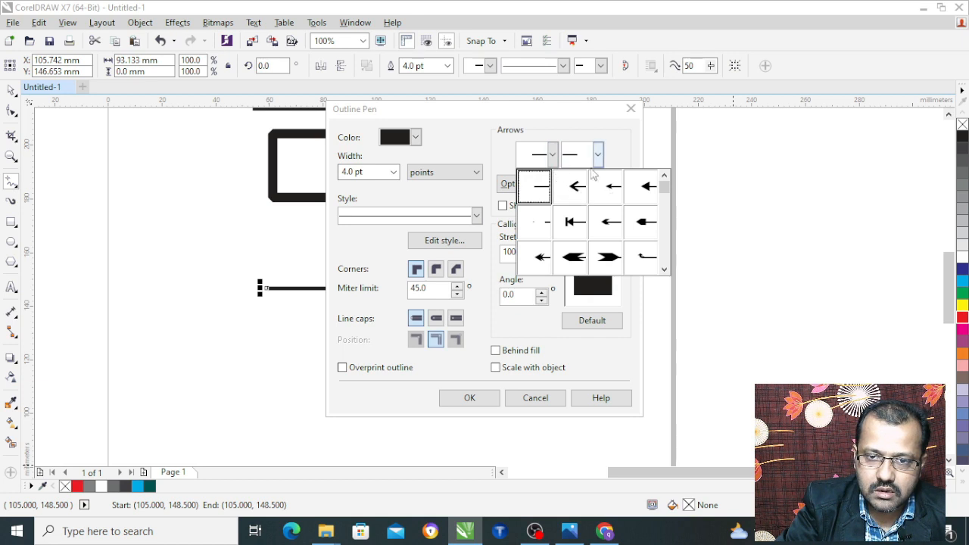
left_click(643, 216)
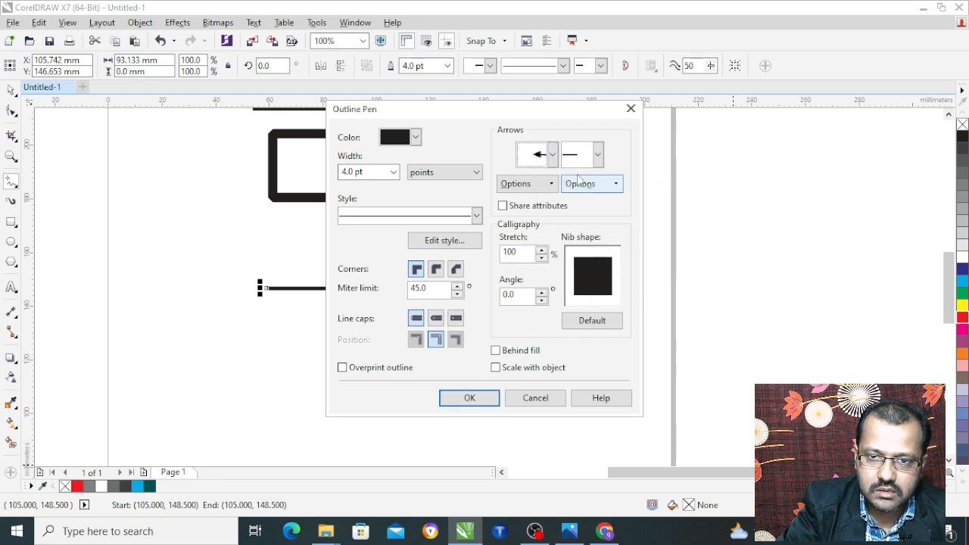
left_click(598, 155)
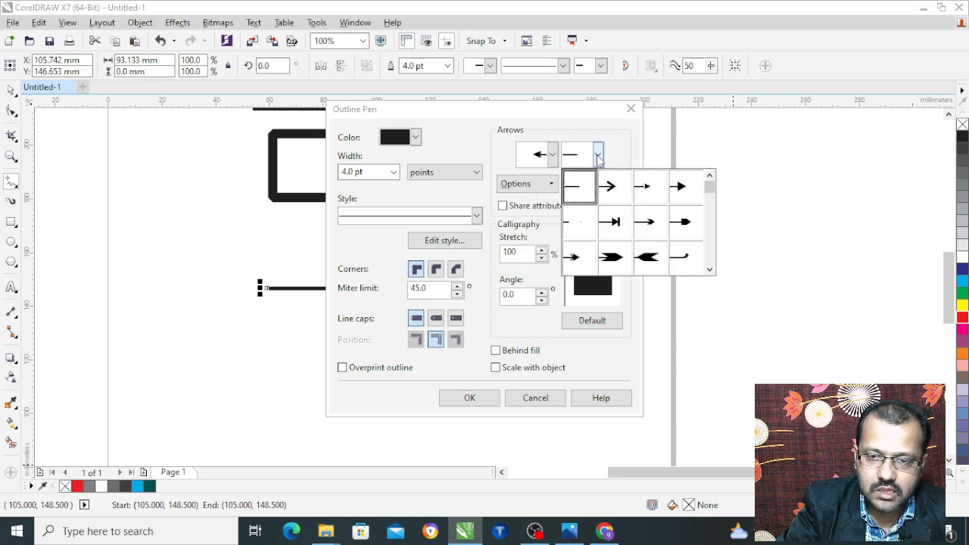
left_click(648, 261)
left_click(491, 397)
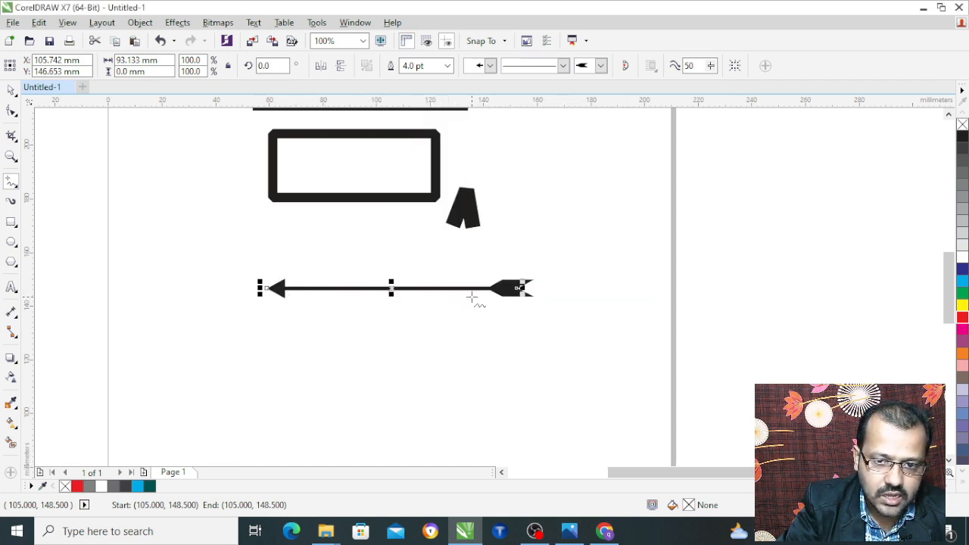
Step: Try setting the 4 pt line's start arrowhead to None in the Outline Pen's arrow options, and undo that change
key("F12")
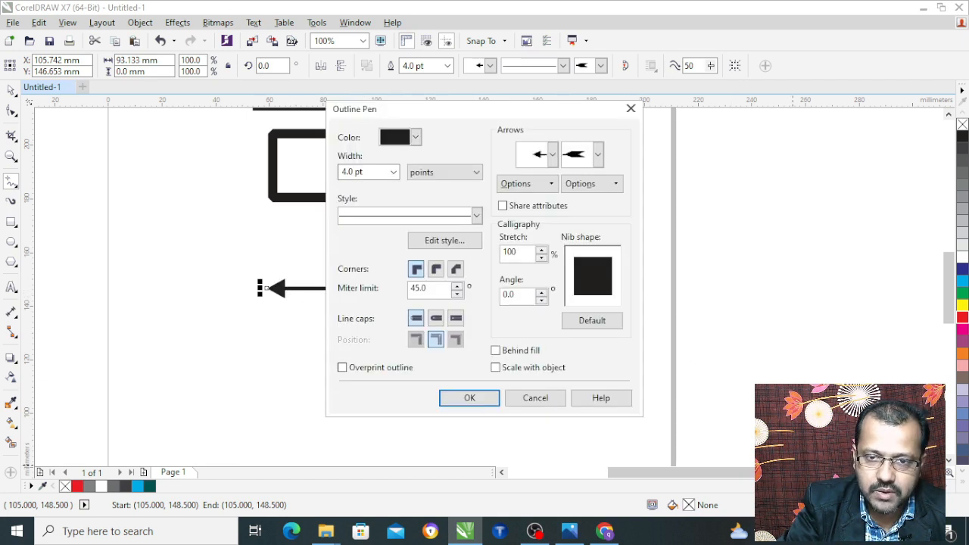
left_click(547, 184)
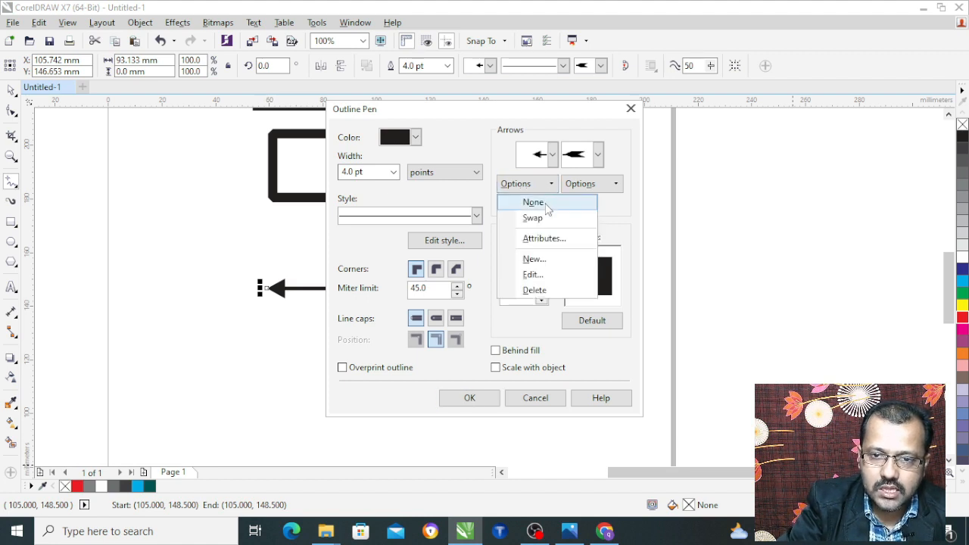
left_click(547, 203)
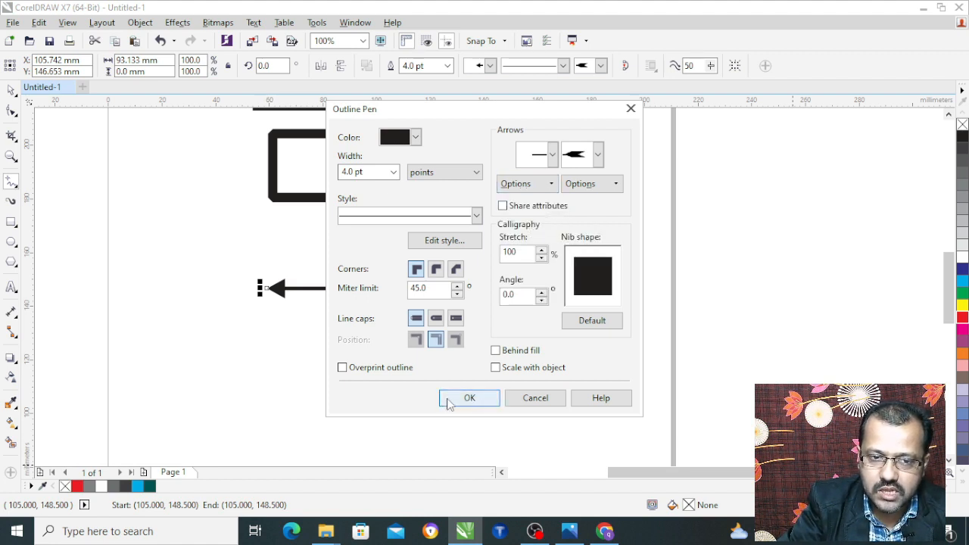
left_click(447, 400)
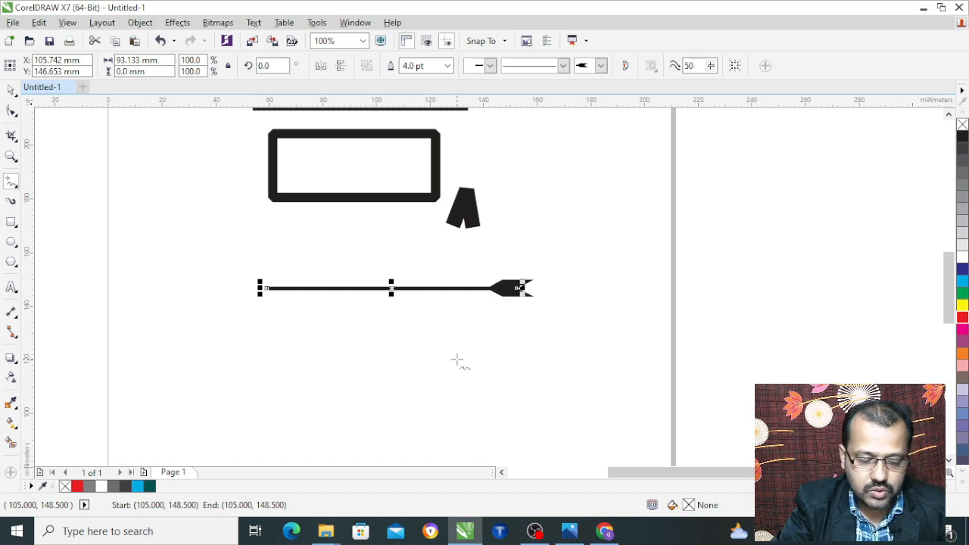
key("ctrl+z")
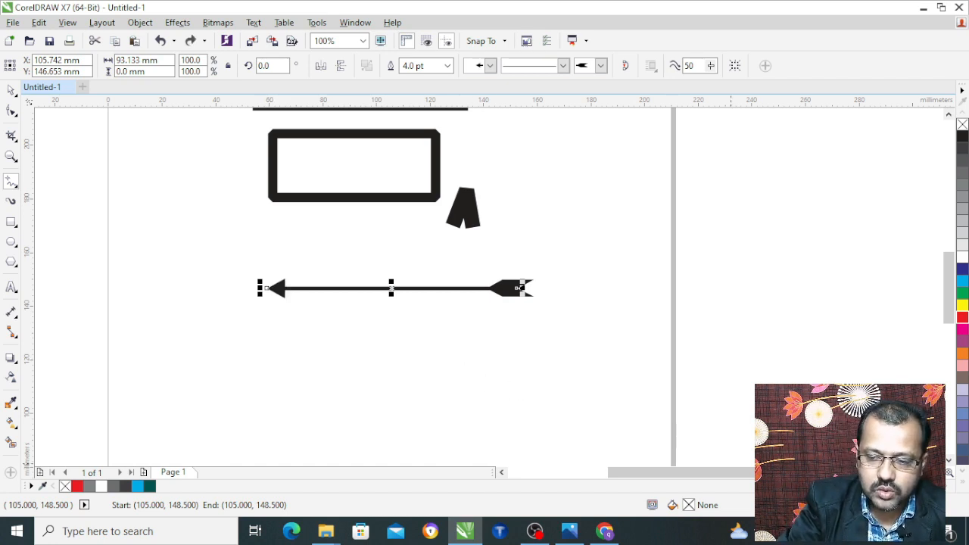
Step: Try swapping the 4 pt line's start and end arrowheads through the Outline Pen, and undo the swap
key("F12")
left_click(546, 184)
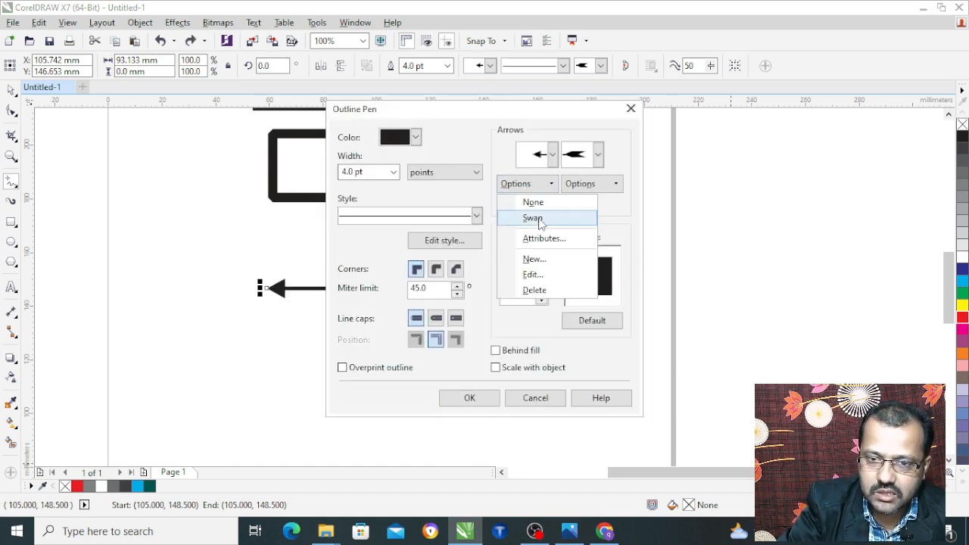
left_click(537, 218)
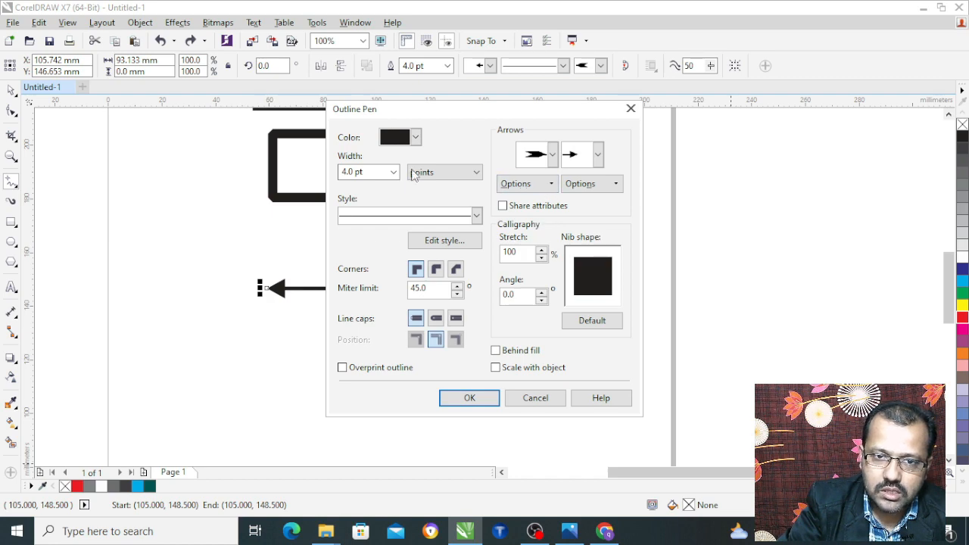
left_click_drag(454, 118, 772, 166)
left_click(793, 420)
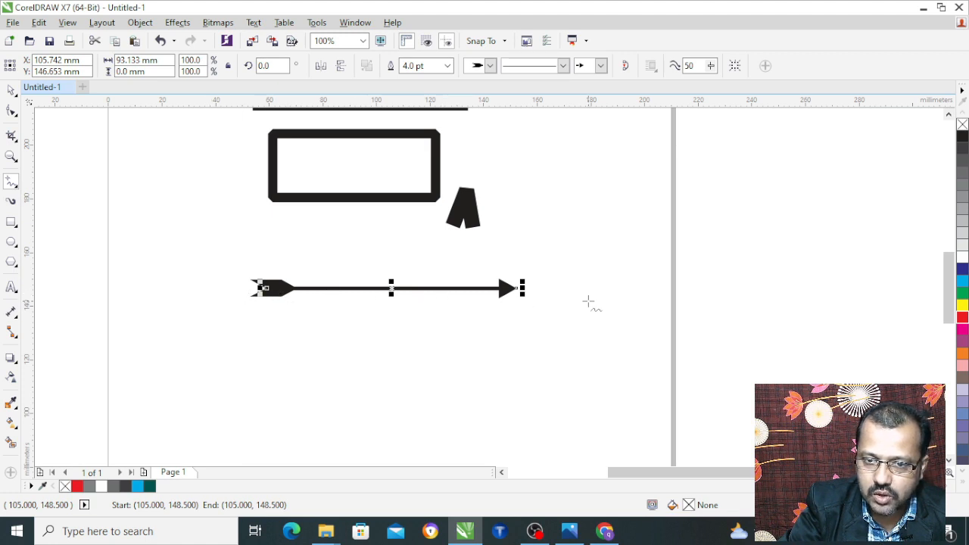
key("F12")
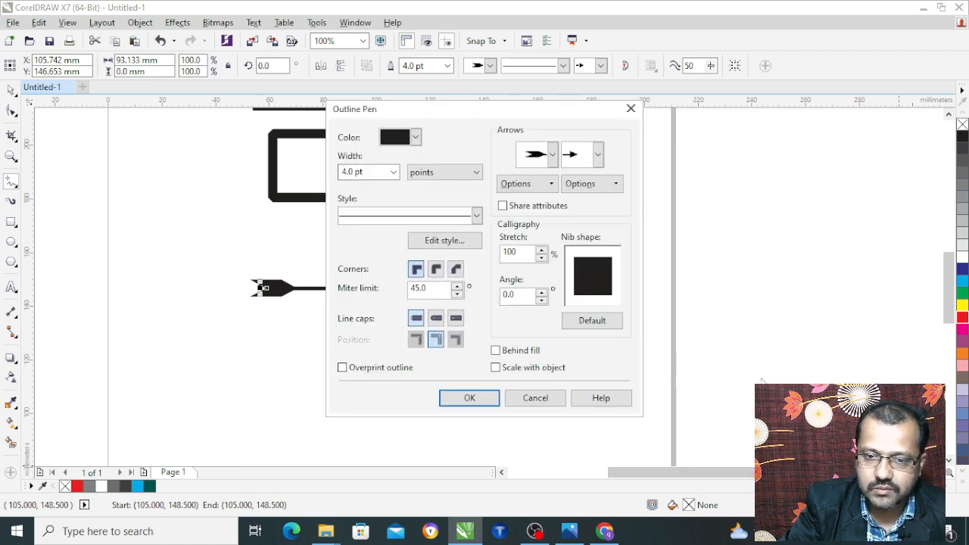
left_click(632, 110)
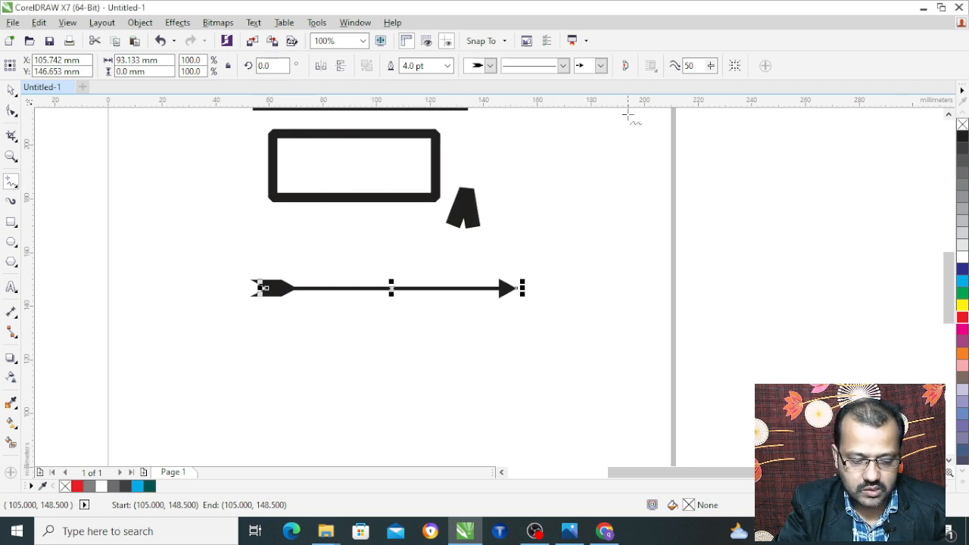
key("ctrl+z")
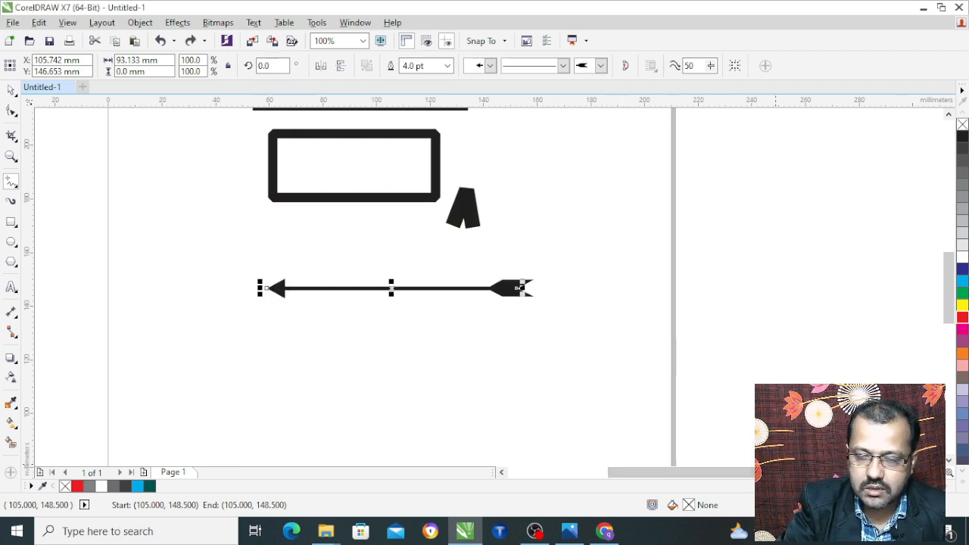
Step: Set the length of the line's start arrowhead to 15 pt in its arrowhead attributes
key("F12")
left_click(550, 185)
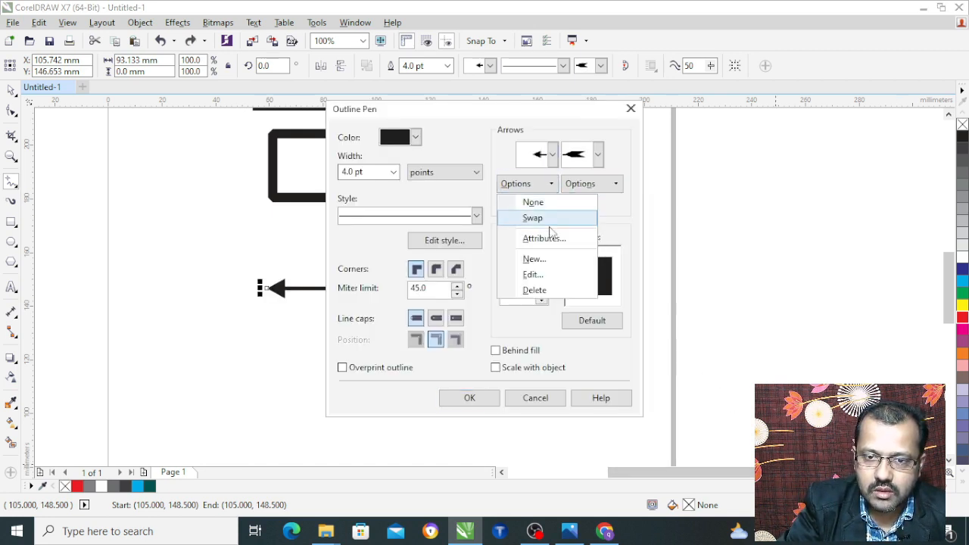
left_click(563, 246)
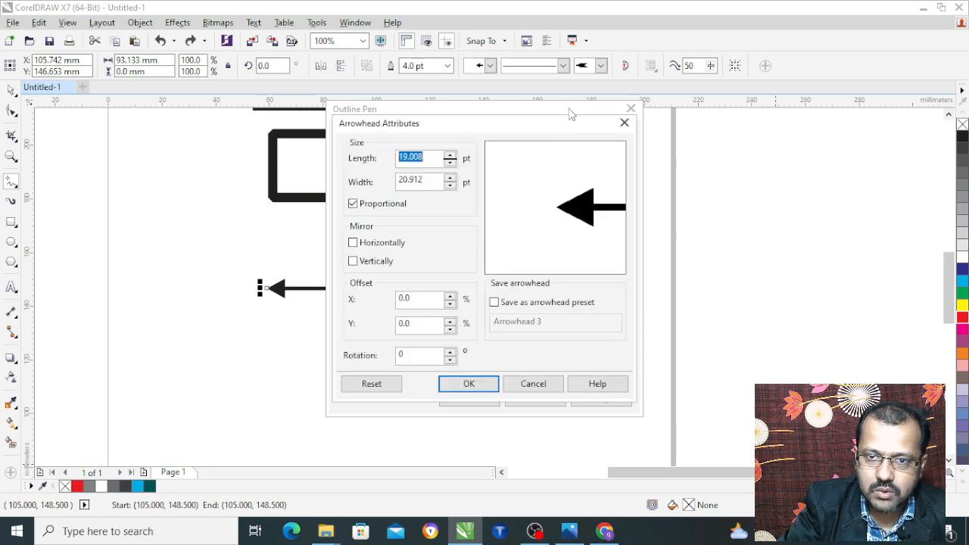
left_click(571, 114)
left_click_drag(551, 123, 700, 121)
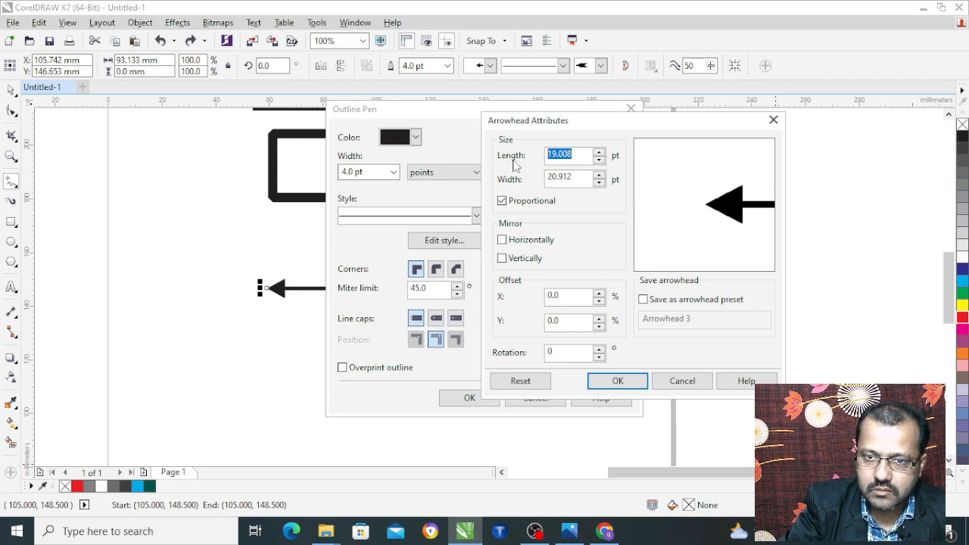
type("15")
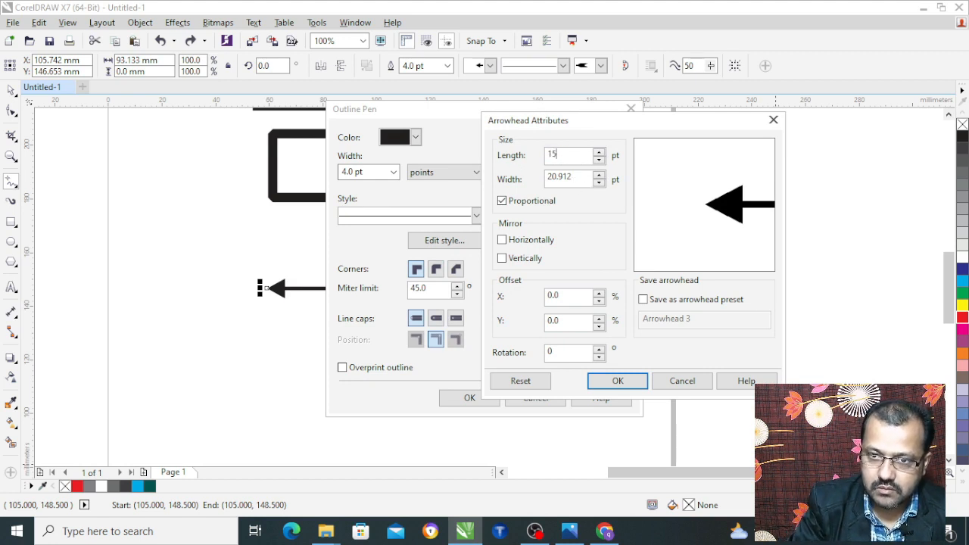
left_click(581, 179)
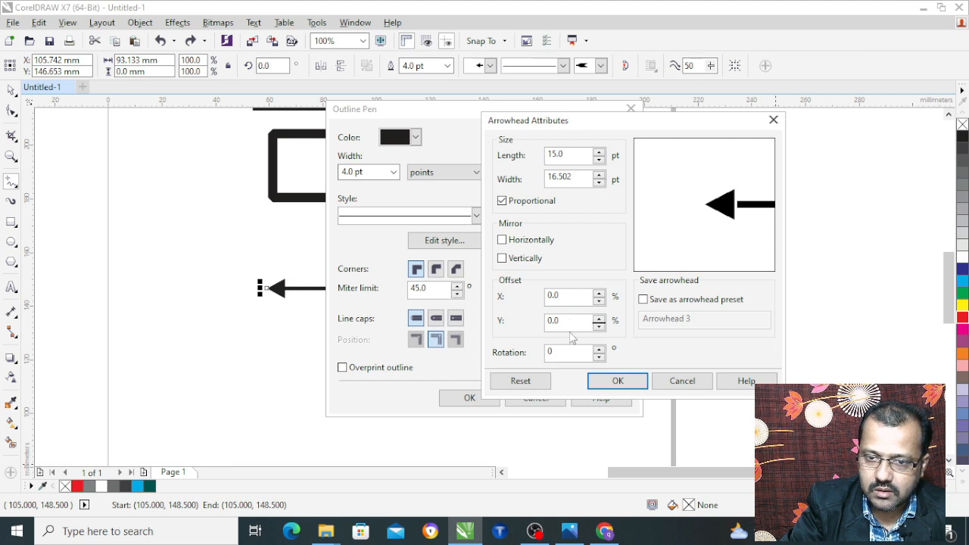
Step: Set the start arrowhead's X offset to 15%, apply the attributes to the line, and inspect the arrow tip up close
double_click(573, 297)
type("15")
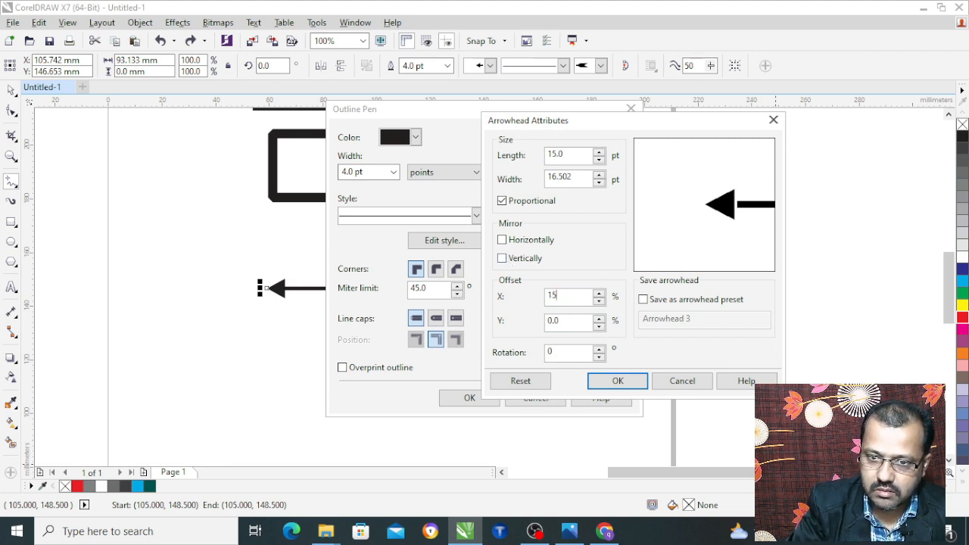
left_click(565, 321)
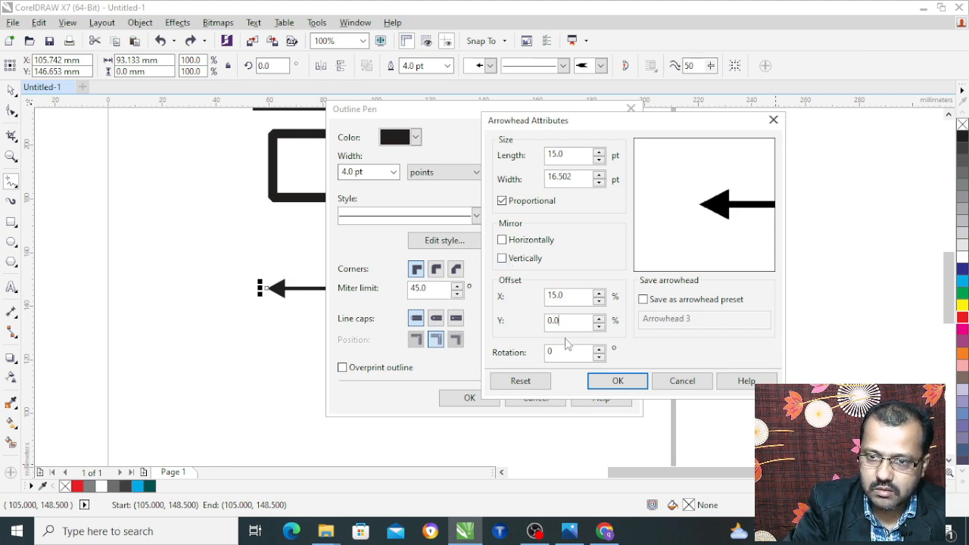
left_click(614, 382)
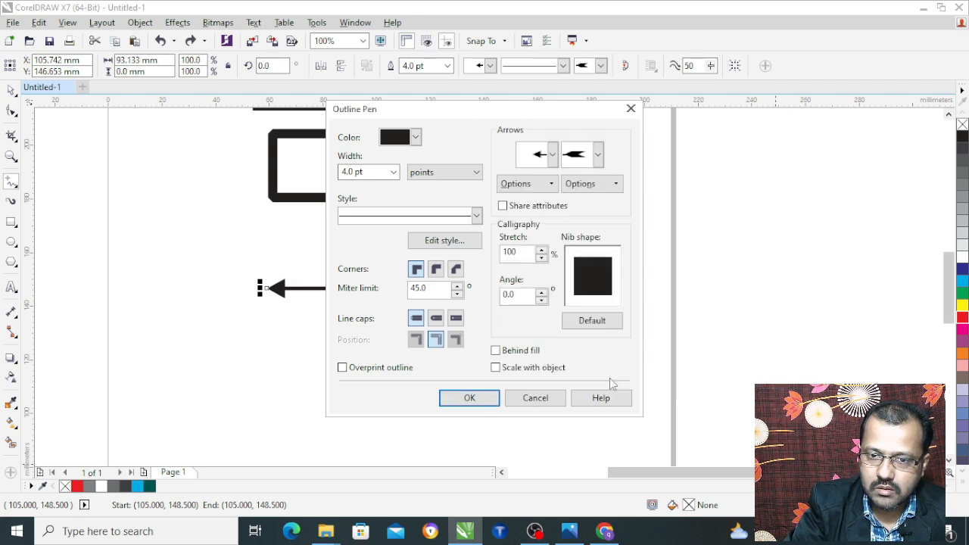
left_click(468, 397)
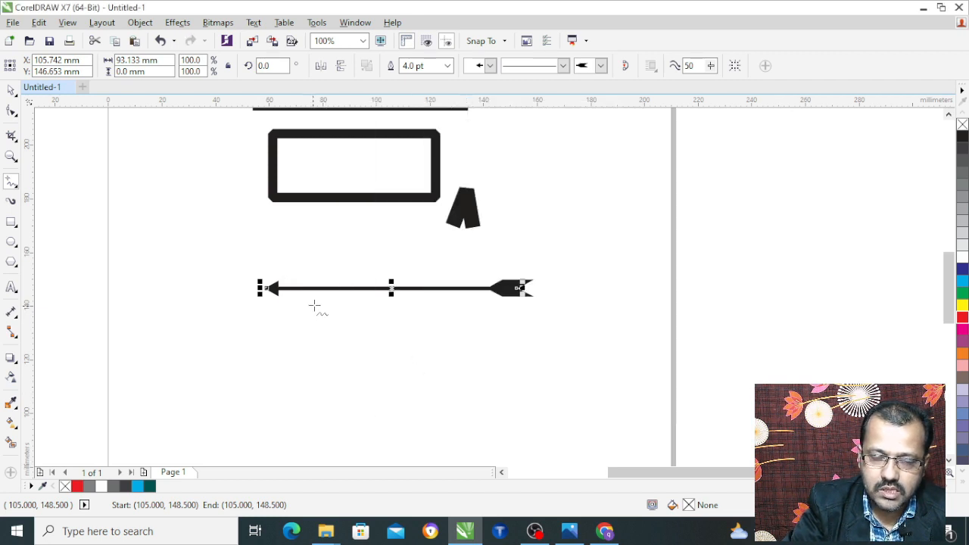
scroll(314, 305, "up", 2)
scroll(270, 314, "down", 1)
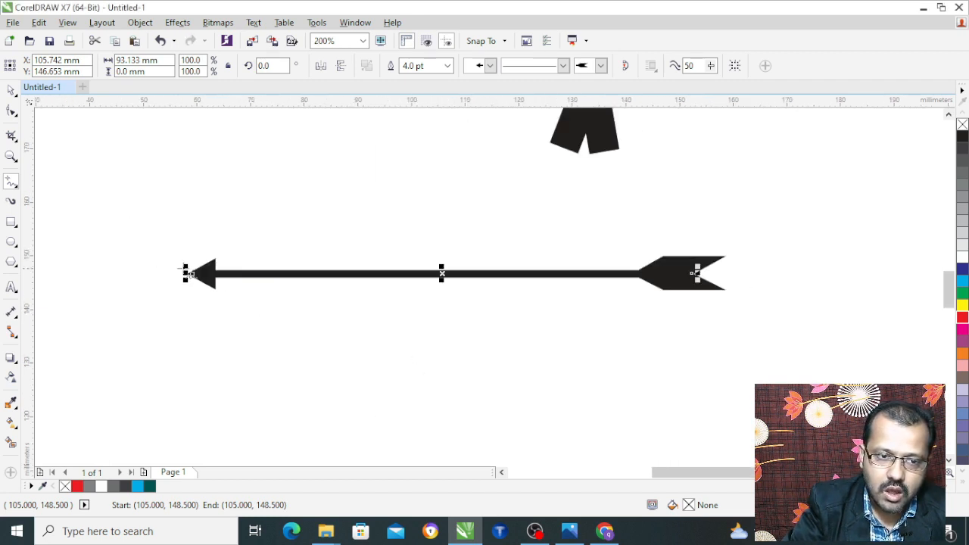
scroll(189, 274, "up", 1)
scroll(191, 278, "up", 2)
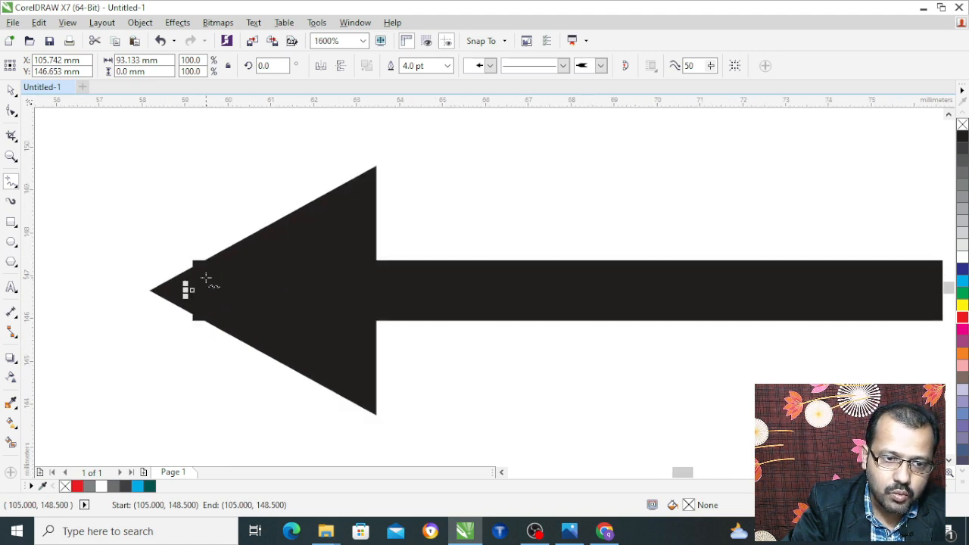
scroll(206, 279, "down", 2)
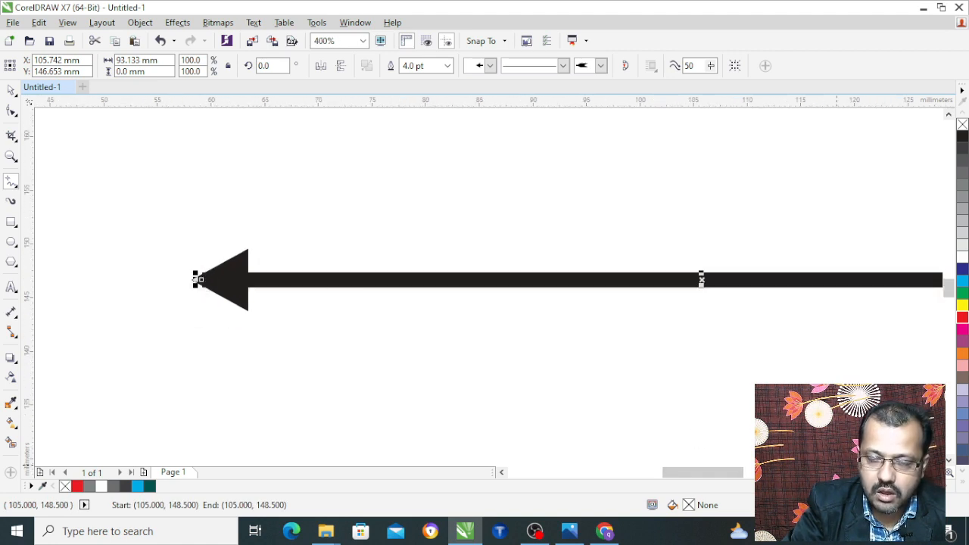
Step: Set the start arrowhead's length to 20 pt in its attributes, apply it, and inspect the enlarged tip
key("F12")
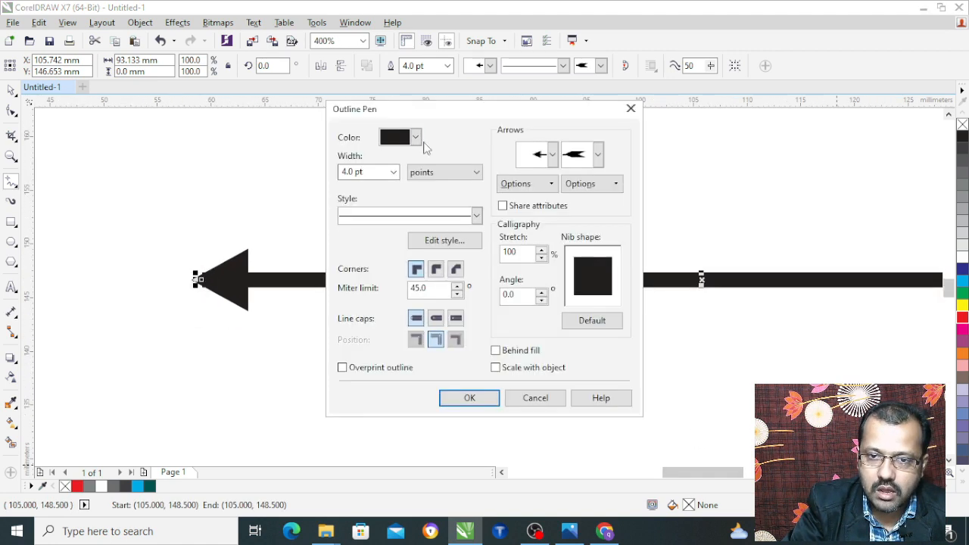
left_click(523, 187)
left_click(531, 240)
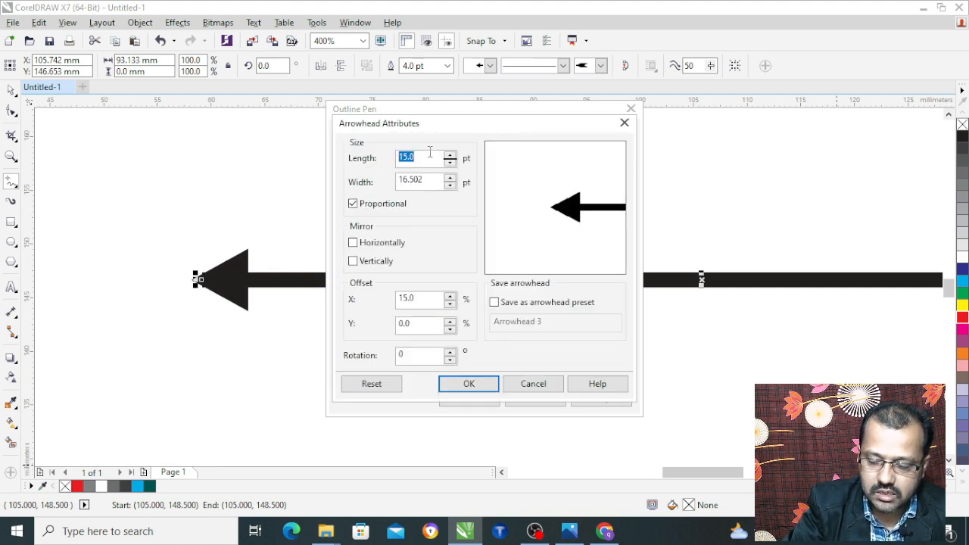
type("20")
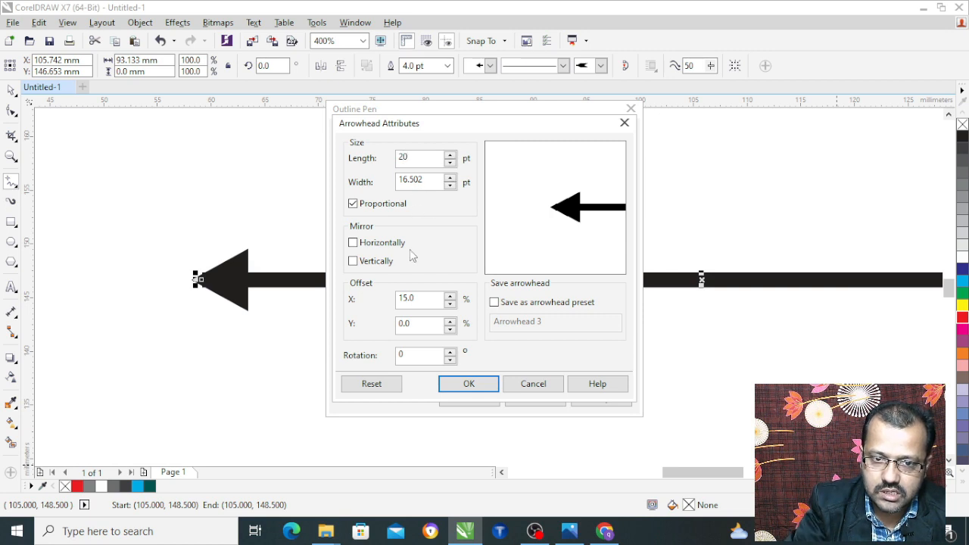
left_click(421, 298)
left_click(459, 386)
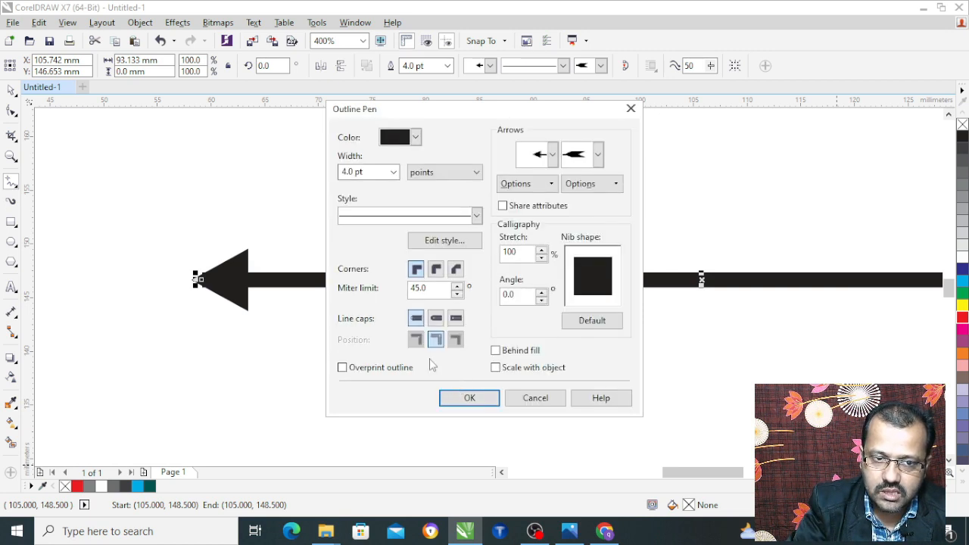
left_click(469, 398)
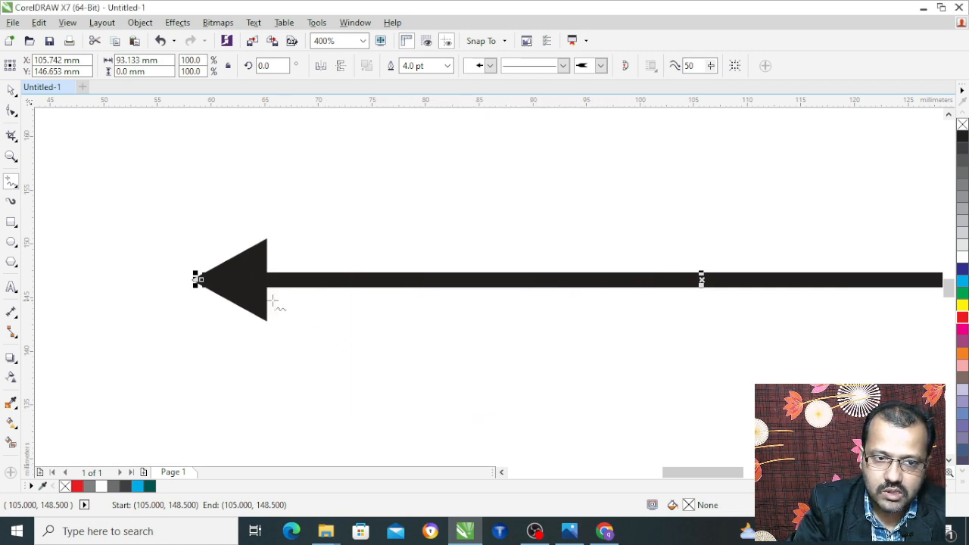
scroll(219, 279, "up", 1)
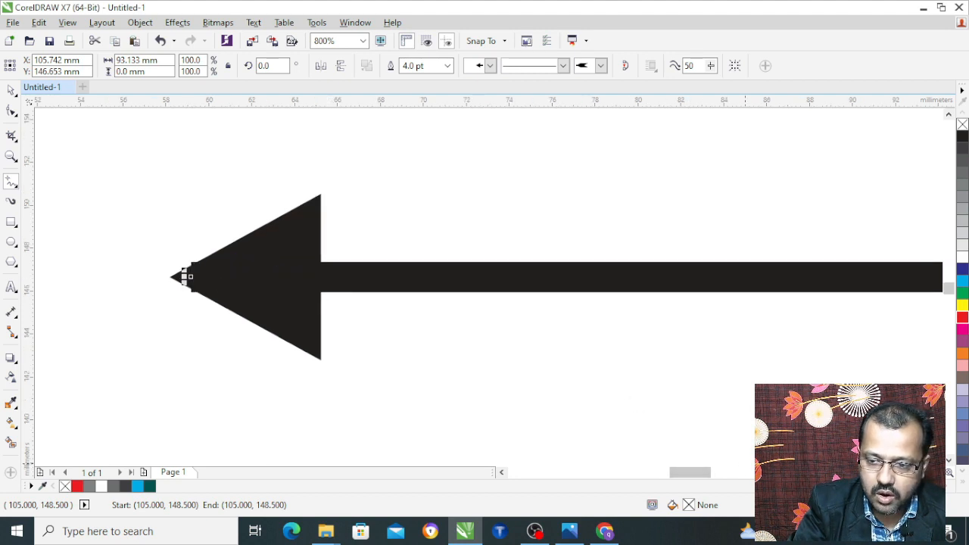
Step: Set the start arrowhead's X offset to 0% in its attributes and apply it to the line
key("F12")
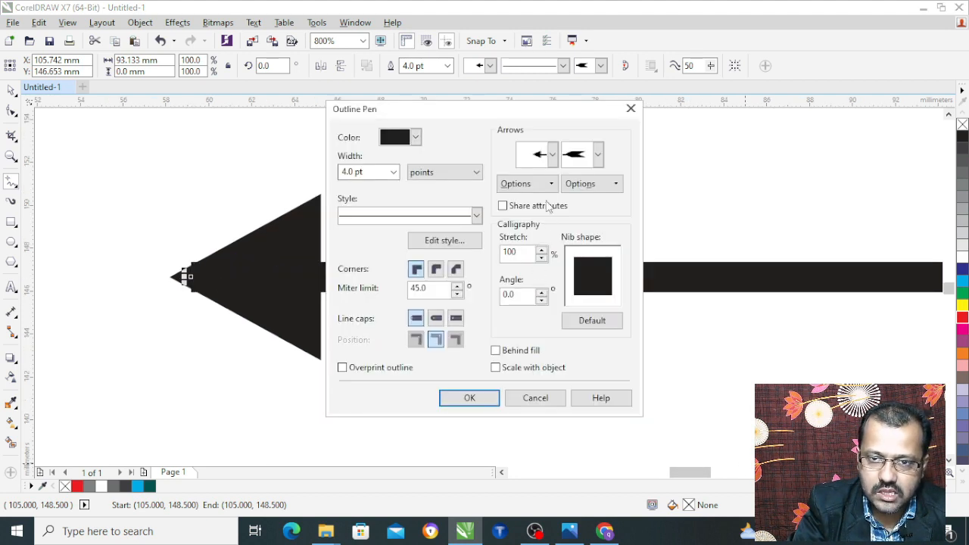
left_click(526, 183)
left_click(542, 237)
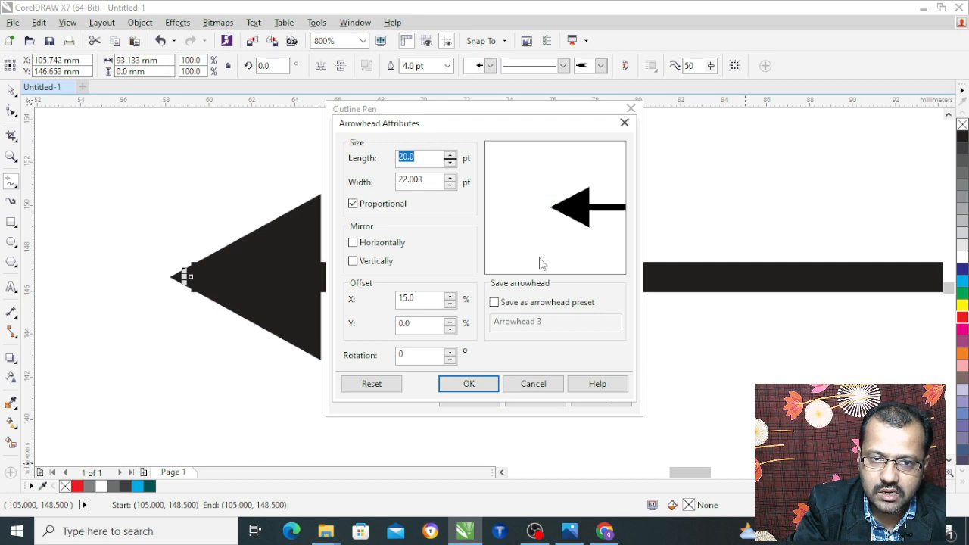
double_click(422, 298)
type("0")
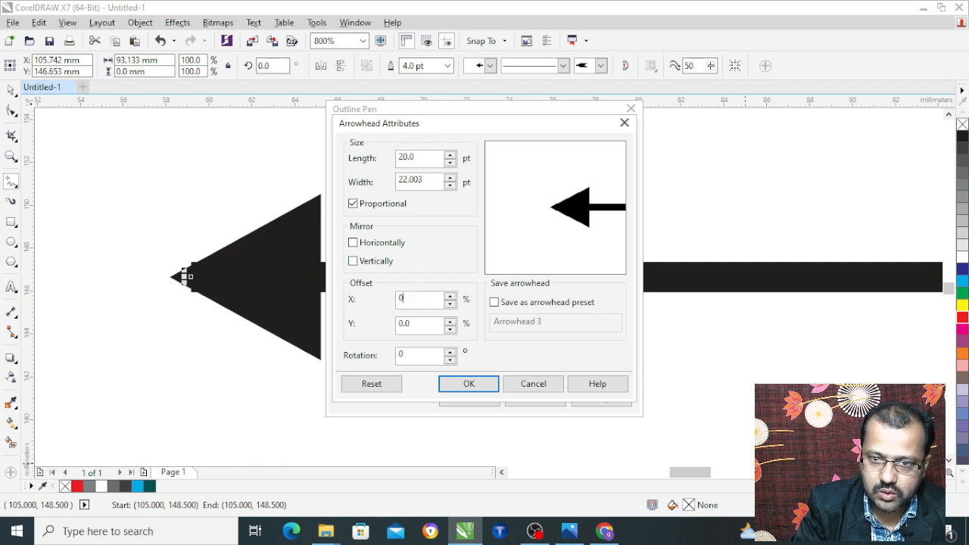
left_click(451, 385)
left_click(452, 392)
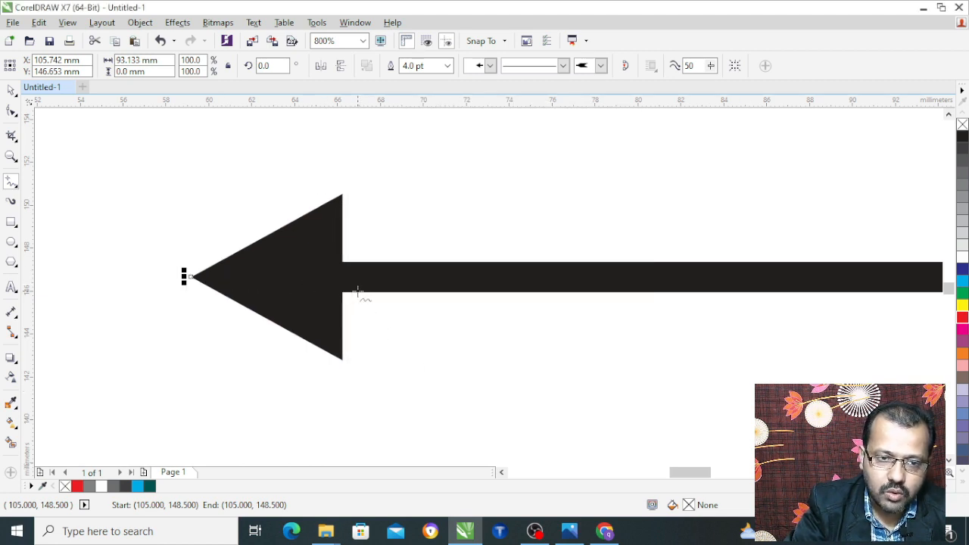
Step: Set the start arrowhead's width to 15 pt in its attributes, apply it, and inspect the whole arrow
scroll(447, 303, "down", 2)
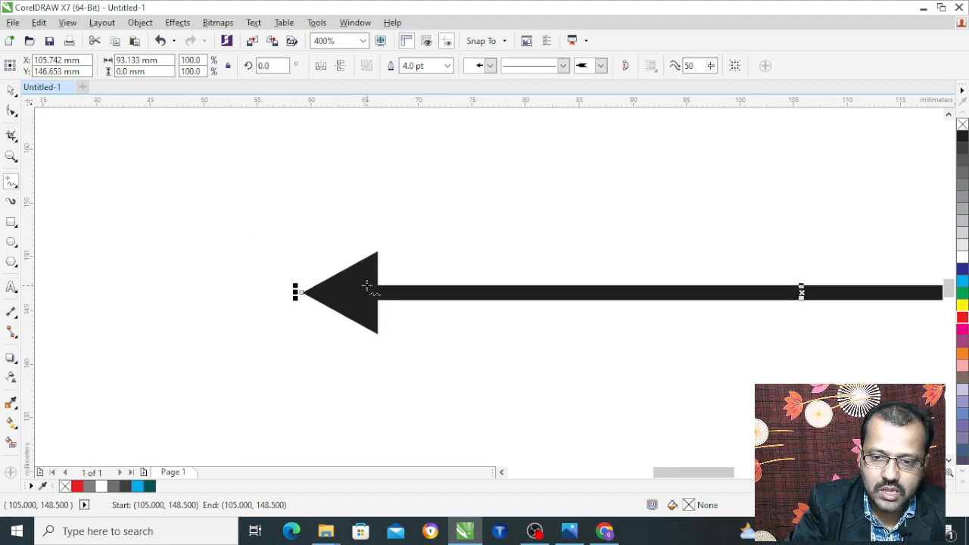
key("F12")
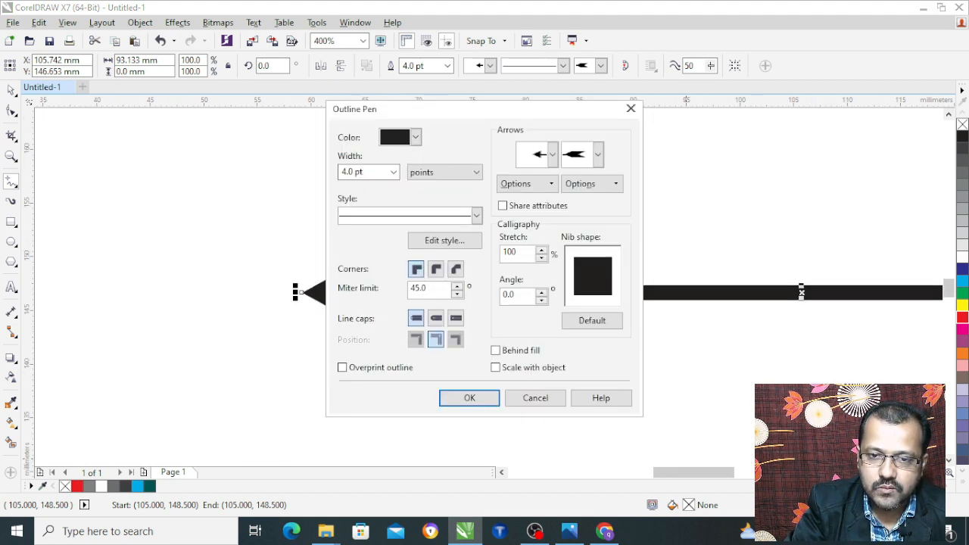
left_click(542, 184)
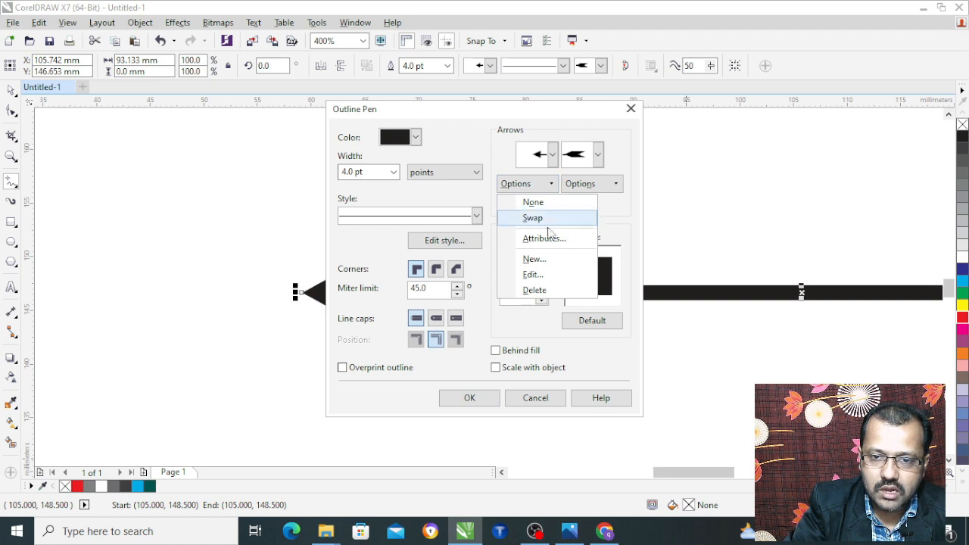
left_click(532, 259)
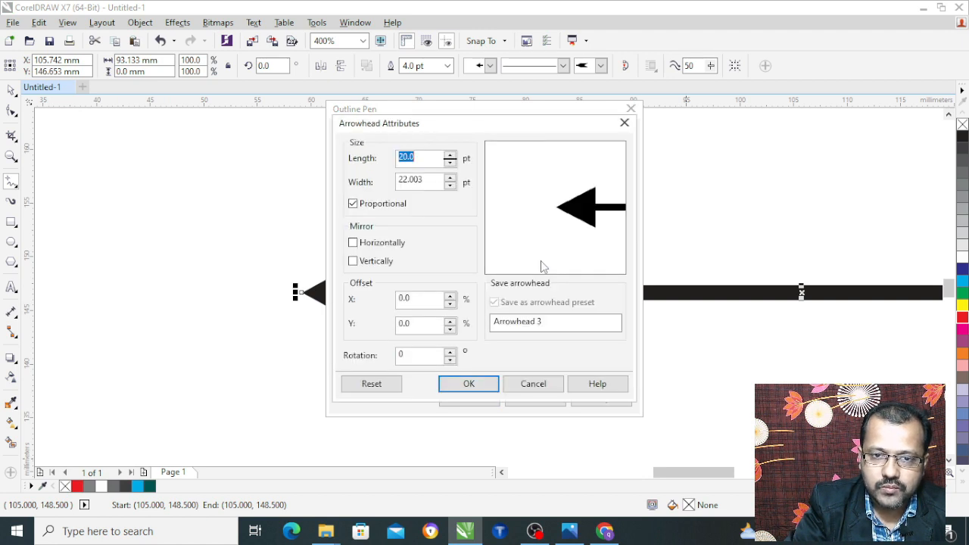
double_click(428, 179)
type("15")
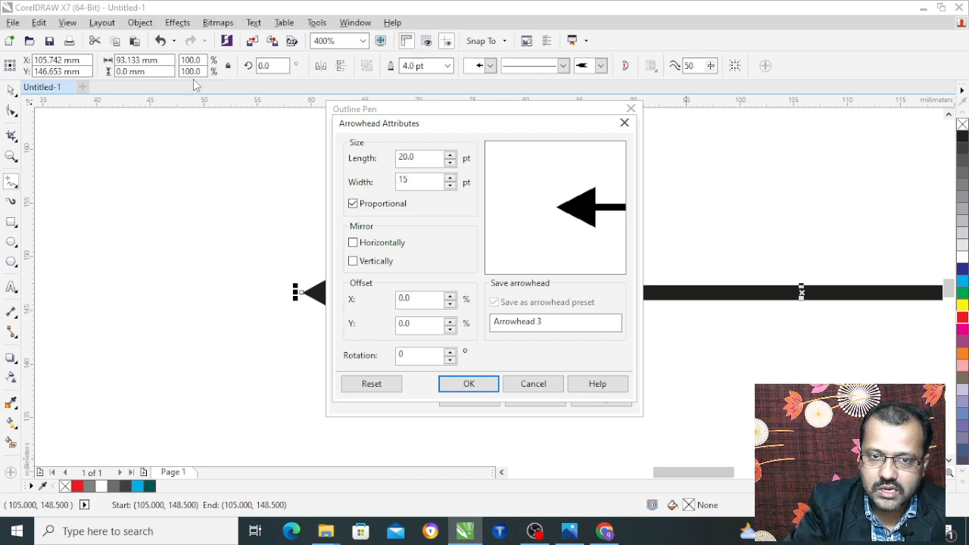
left_click(414, 157)
left_click(468, 384)
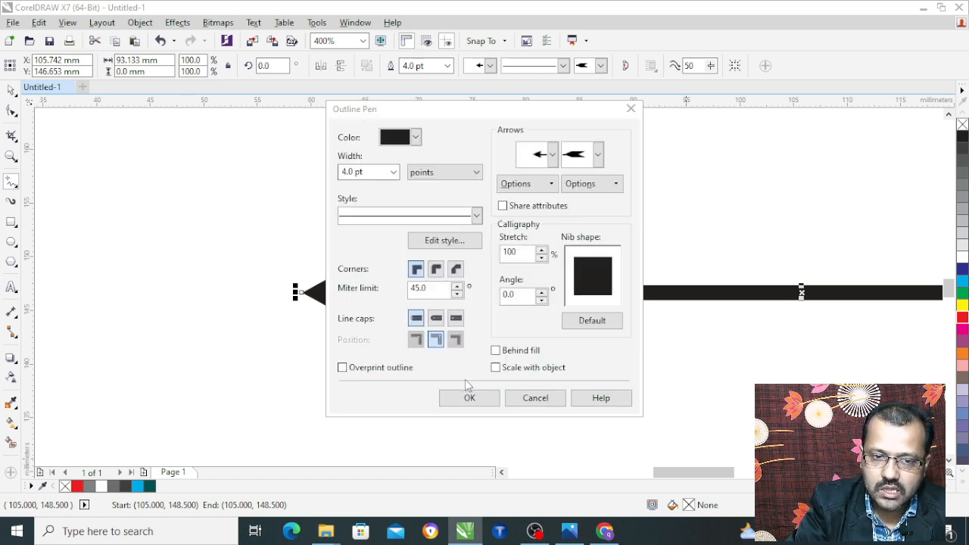
left_click(468, 397)
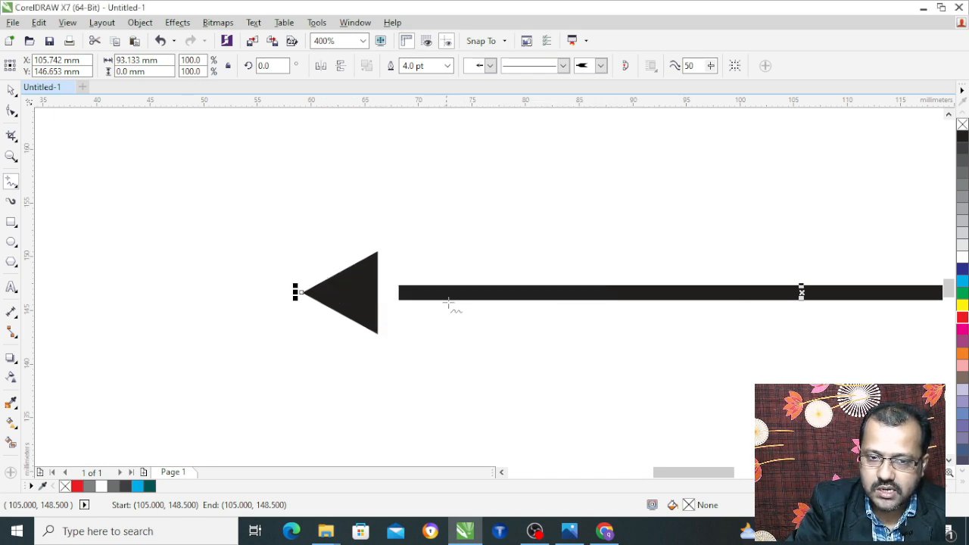
scroll(404, 321, "down", 2)
scroll(398, 308, "up", 1)
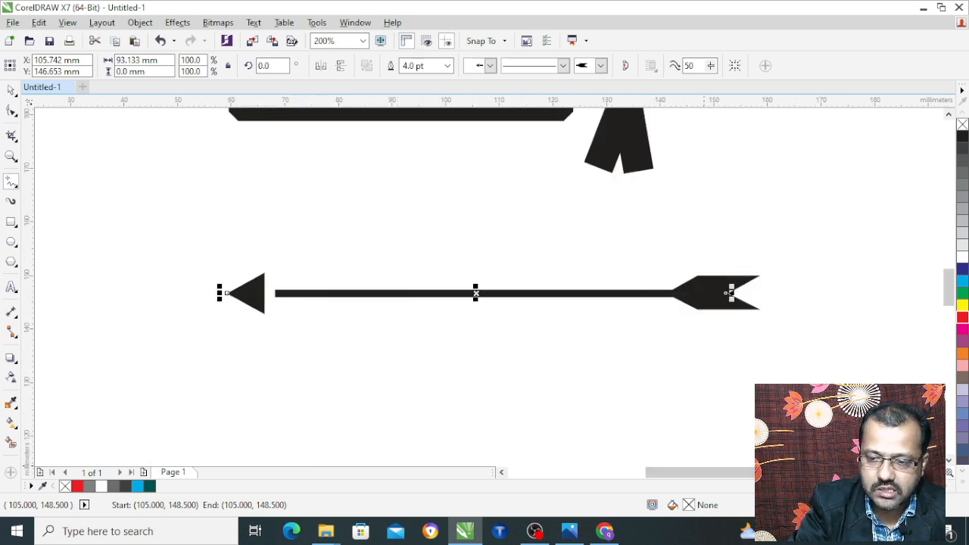
Step: Set the Y offset of the line's start arrowhead to 15% in its arrowhead attributes
key("F12")
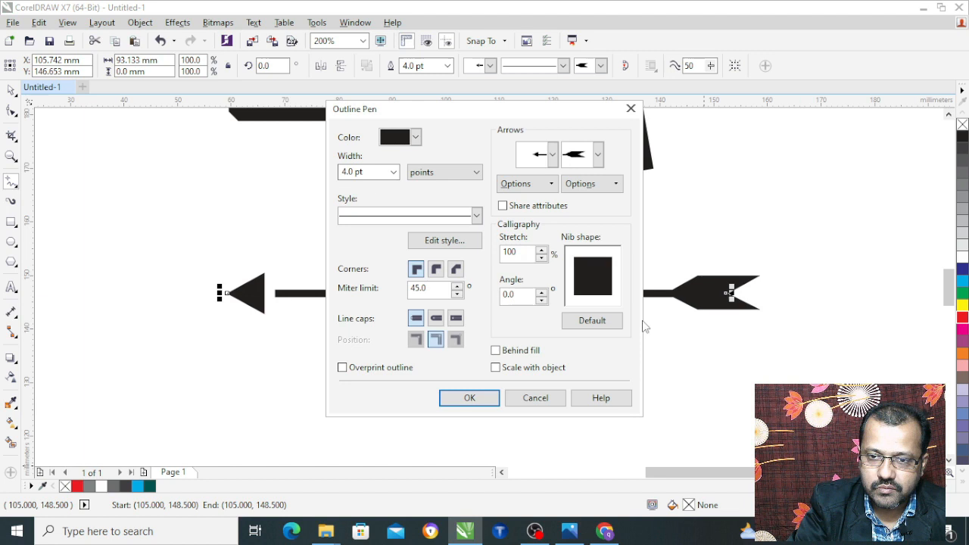
left_click(518, 184)
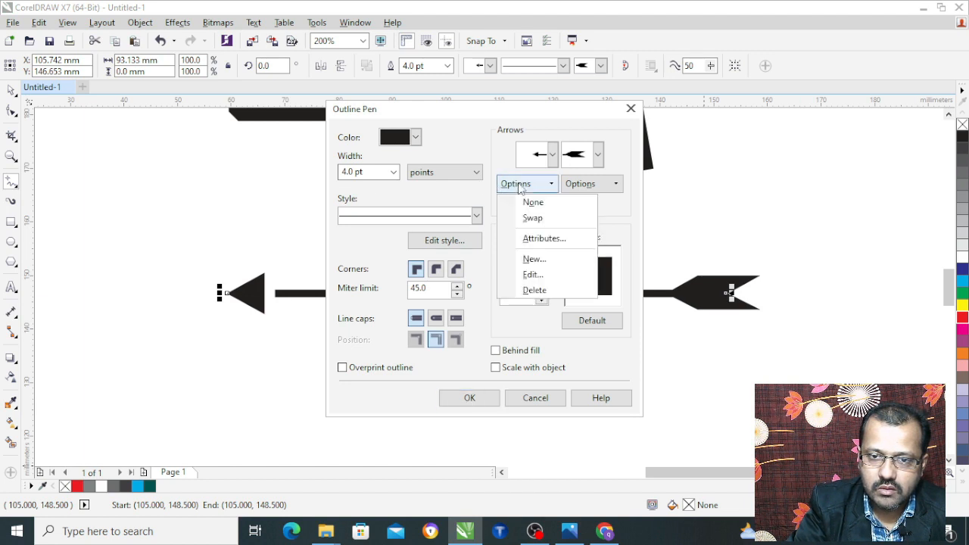
left_click(534, 259)
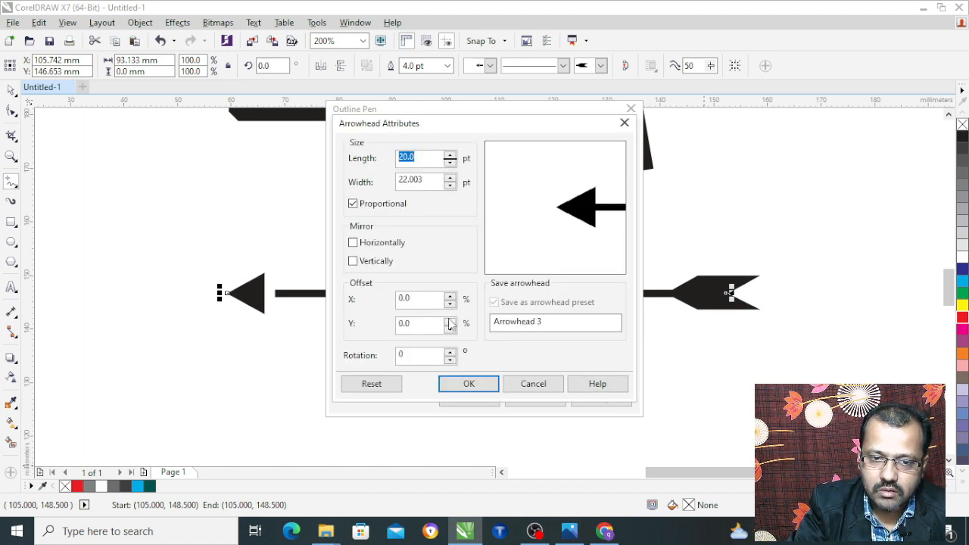
left_click(425, 327)
type("15")
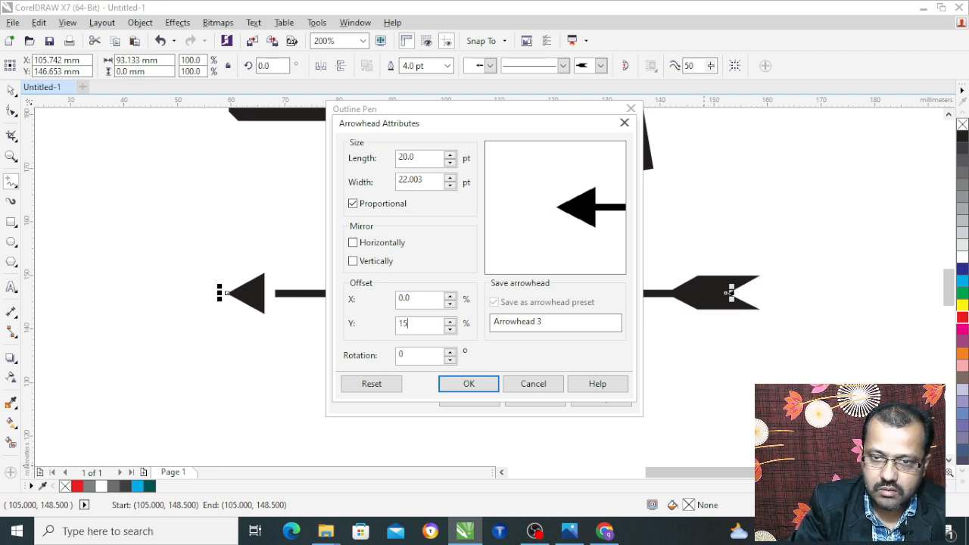
left_click(428, 299)
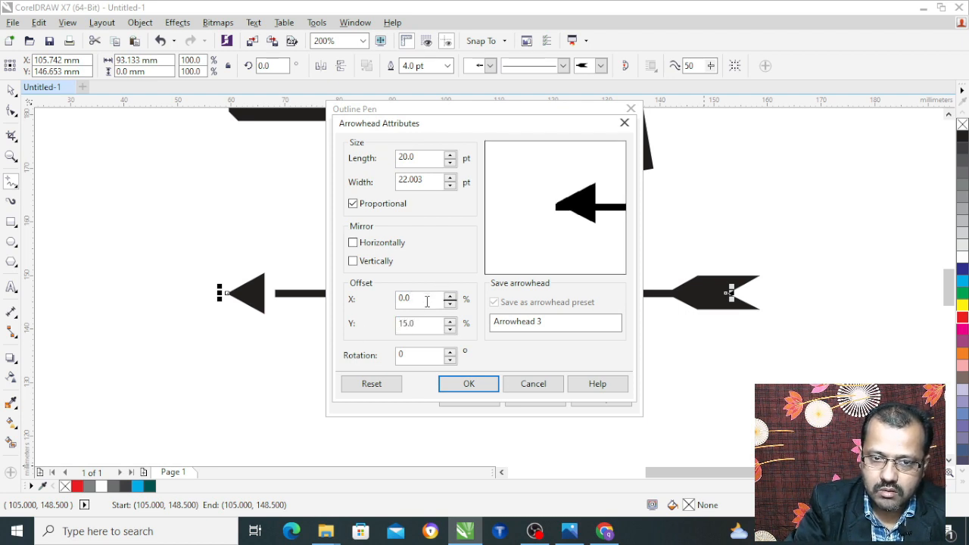
Step: Increase the start arrowhead's Y offset to 35%
left_click(434, 326)
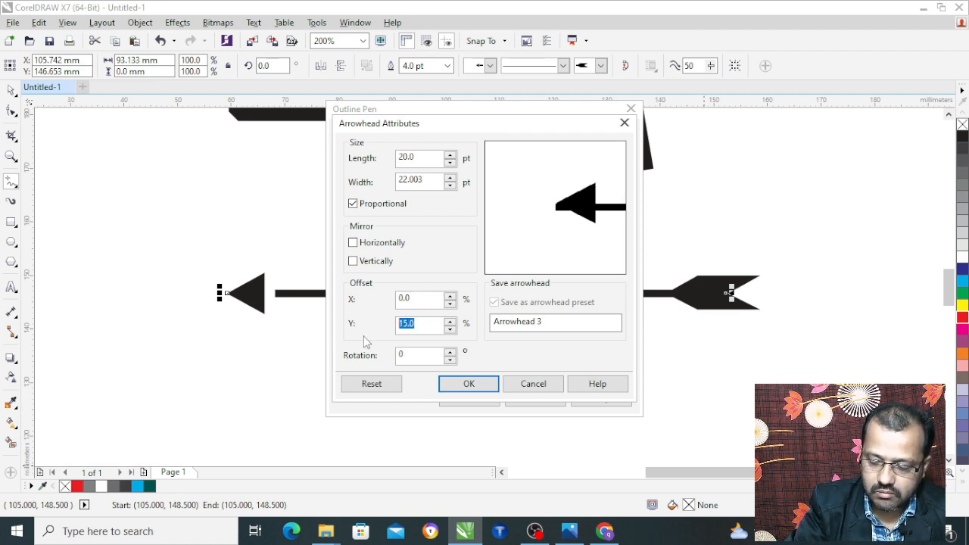
type("3")
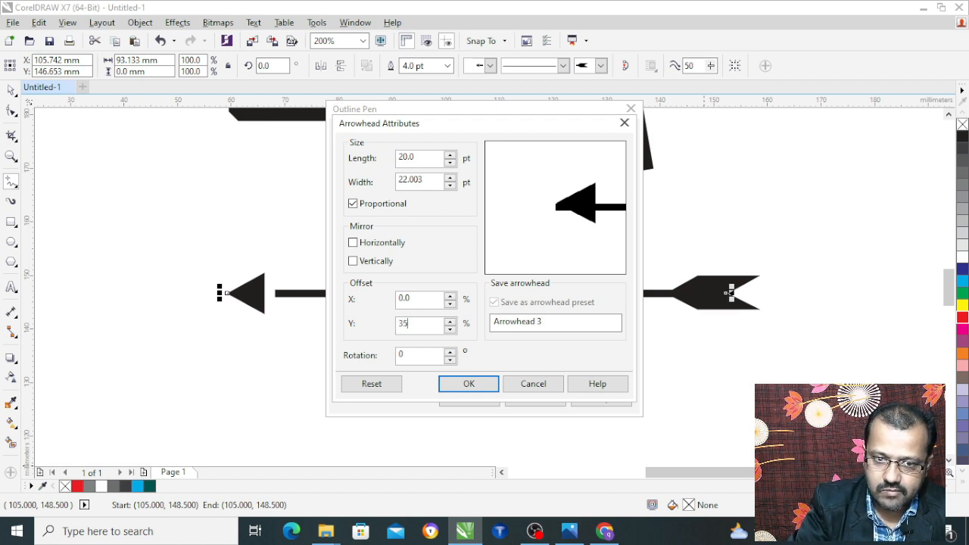
type("5")
left_click(419, 298)
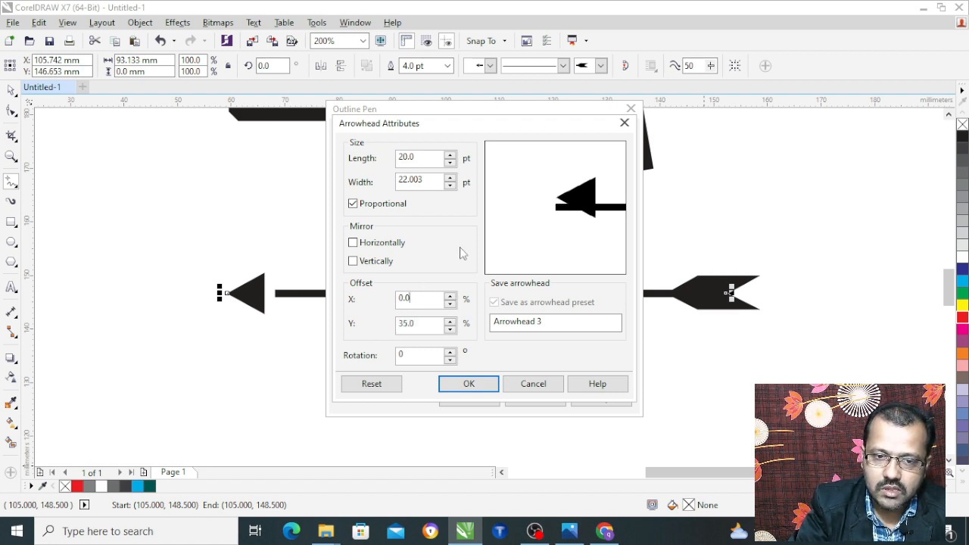
Step: Rotate the start arrowhead by 45° and apply the attributes to the line, then undo the arrowhead changes
double_click(415, 356)
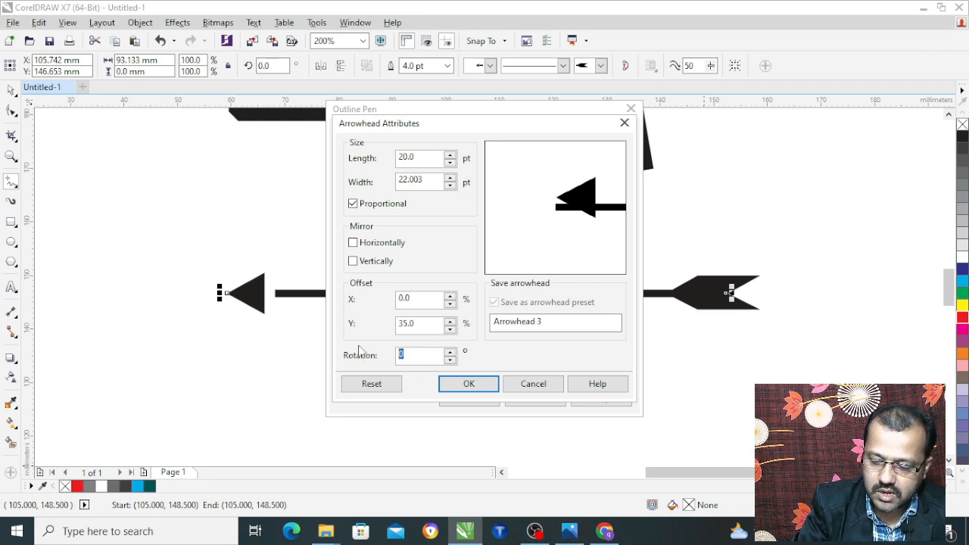
left_click(425, 328)
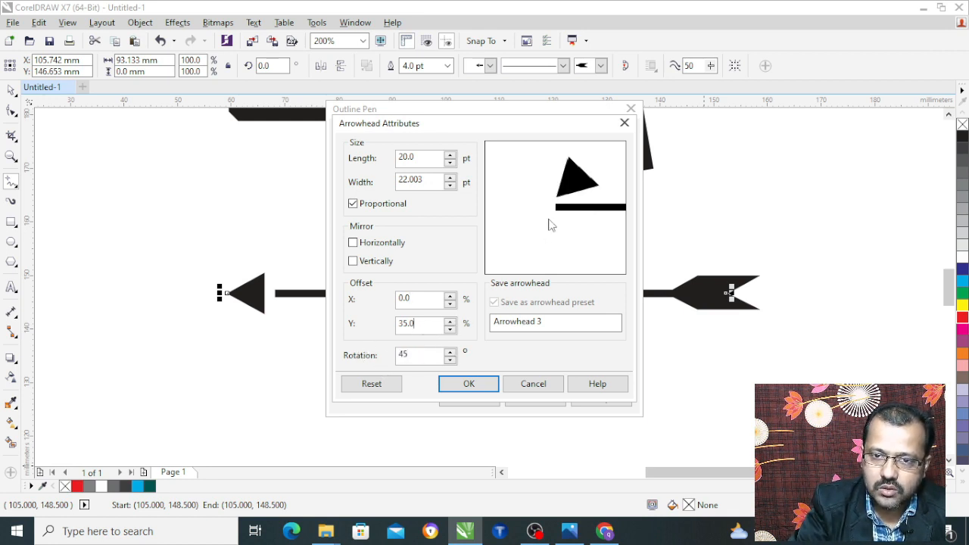
left_click(463, 383)
left_click(458, 396)
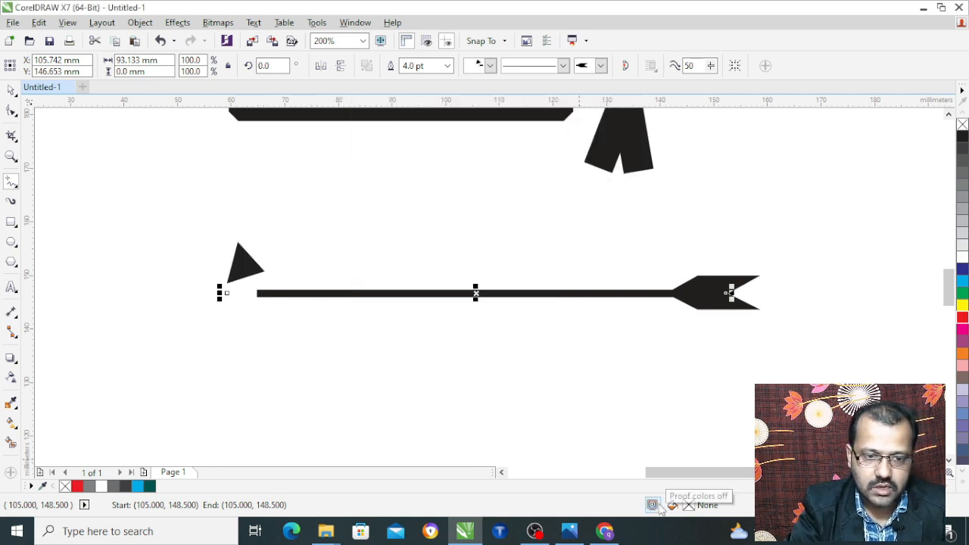
key("ctrl+z")
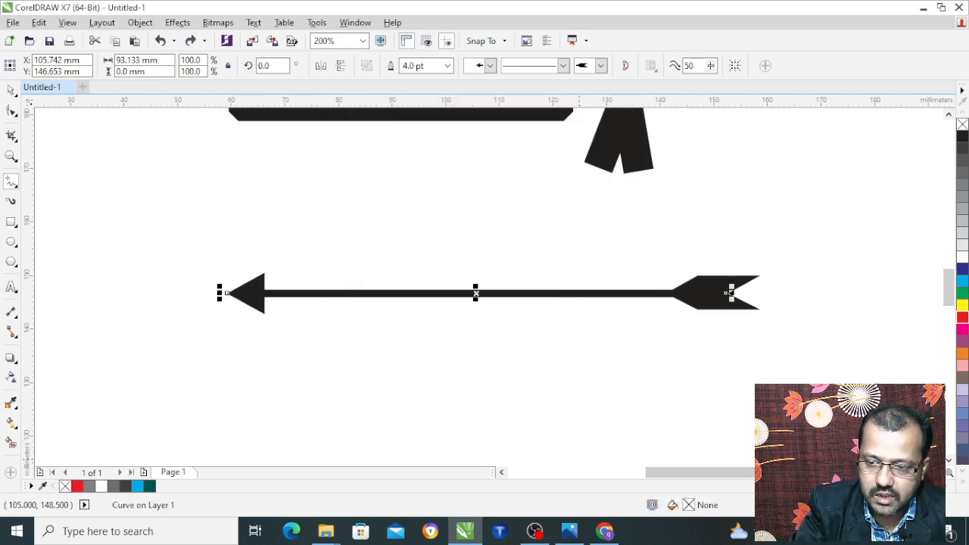
Step: Set the start arrowhead's length to 8 pt in its attributes, keeping the size proportional
key("F12")
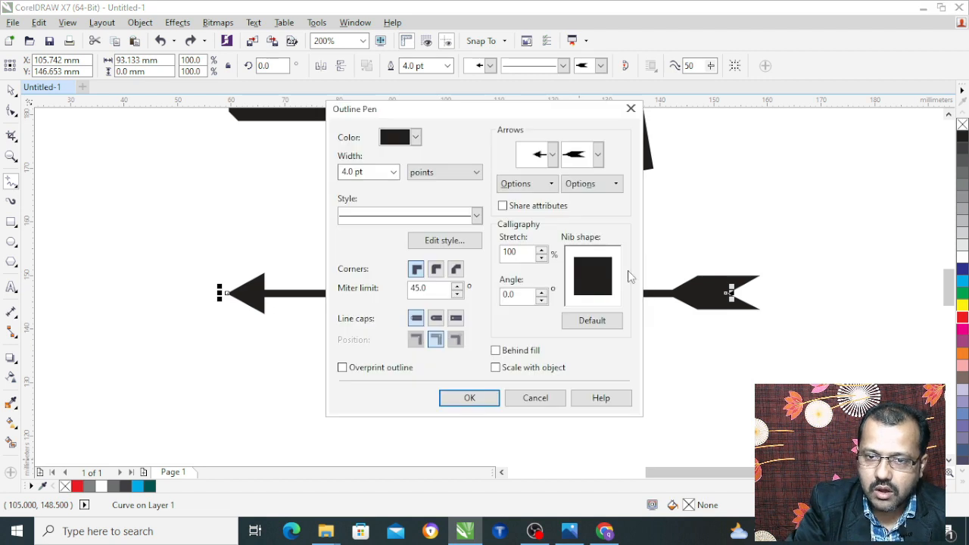
left_click(546, 187)
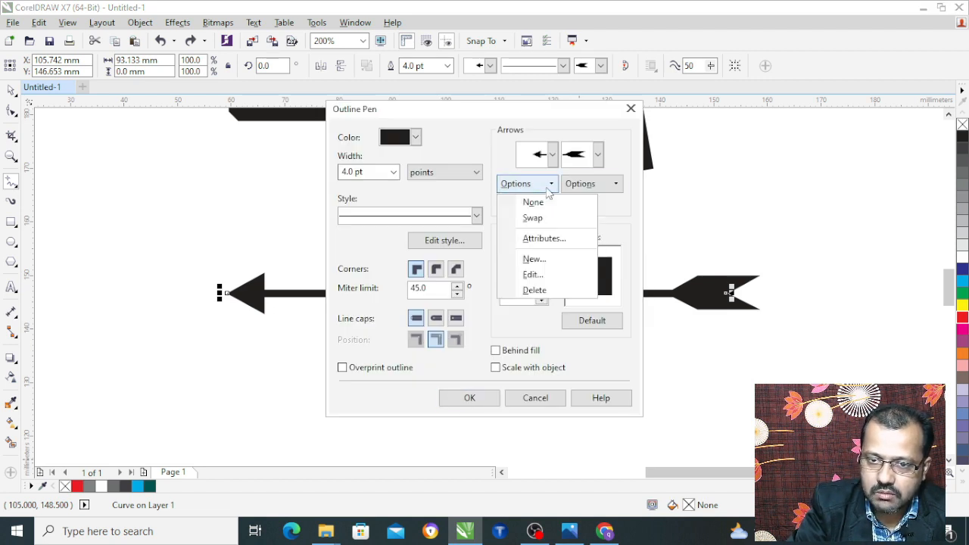
left_click(547, 275)
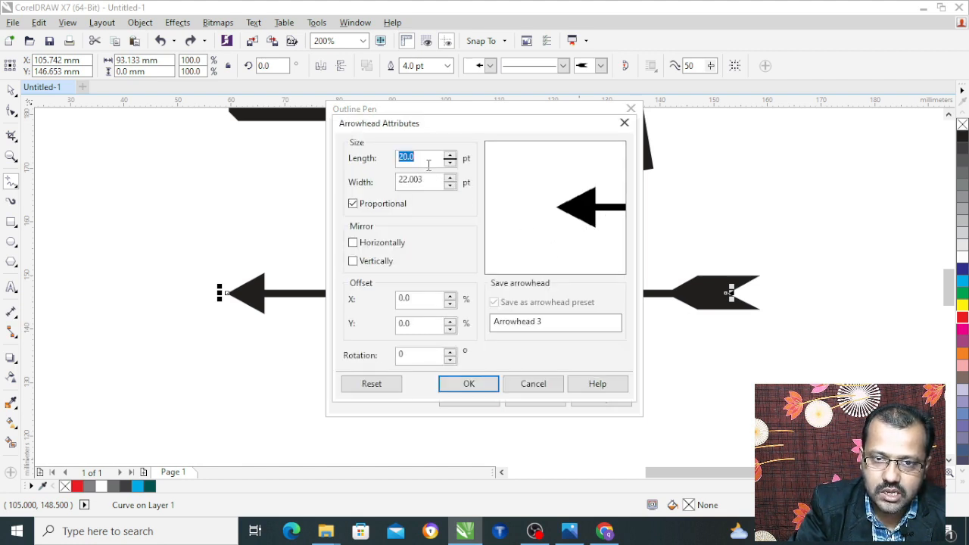
type("8")
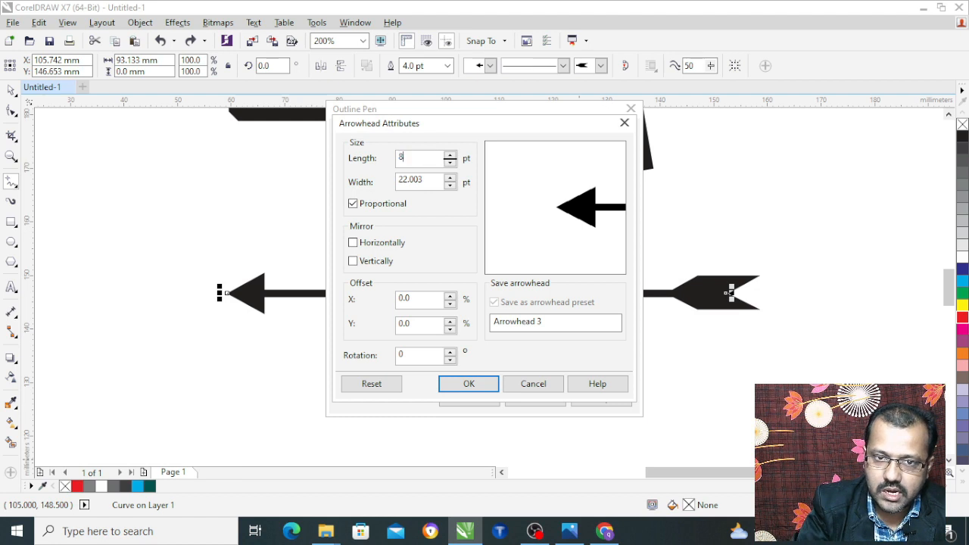
left_click(429, 186)
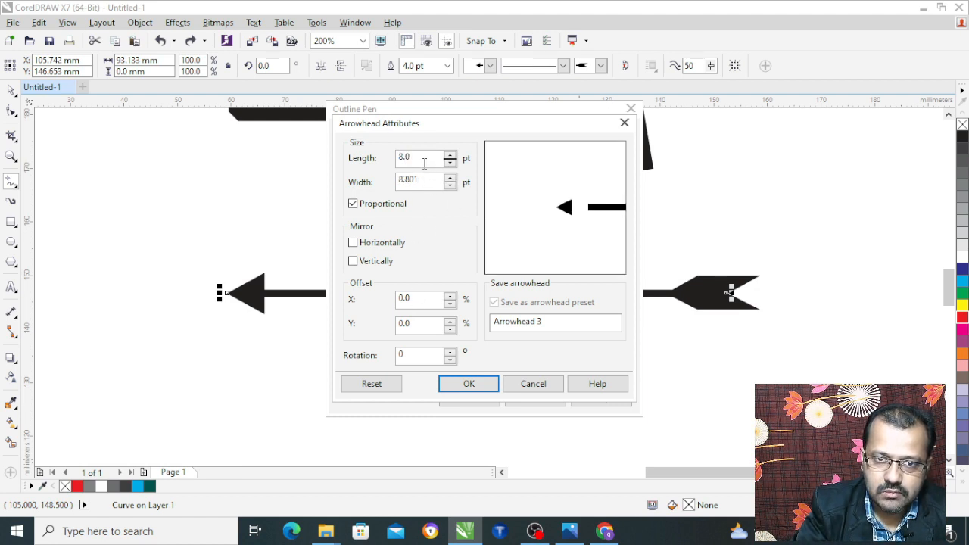
Step: Change the start arrowhead's proportional length to 15 pt
left_click_drag(424, 156, 393, 156)
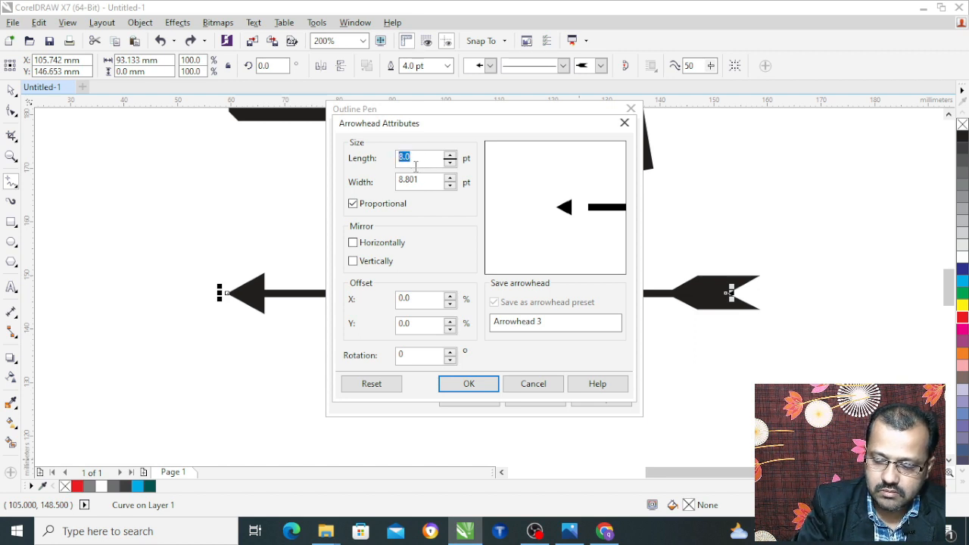
type("15")
left_click(422, 181)
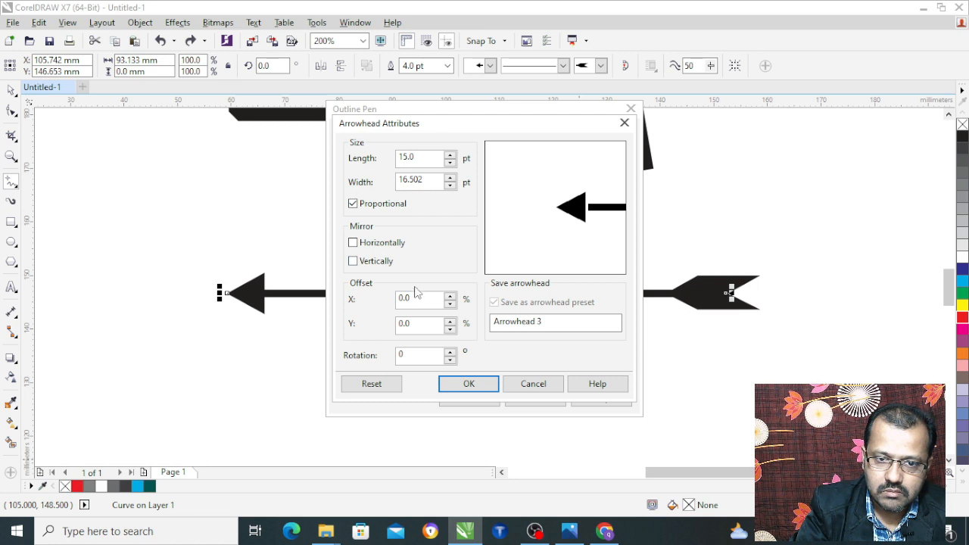
Step: Set the start arrowhead's X offset to 15% and apply the attributes to the line
left_click_drag(419, 299, 384, 303)
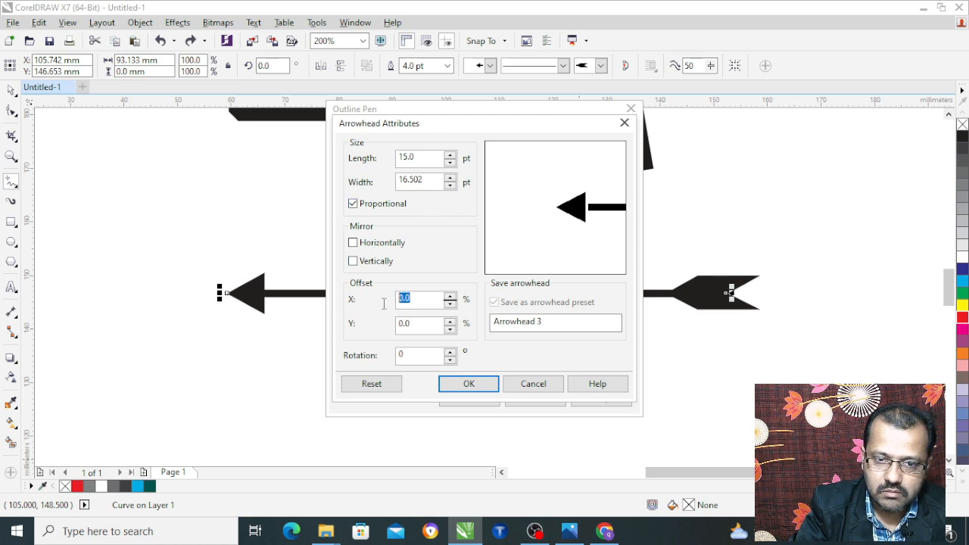
type("1")
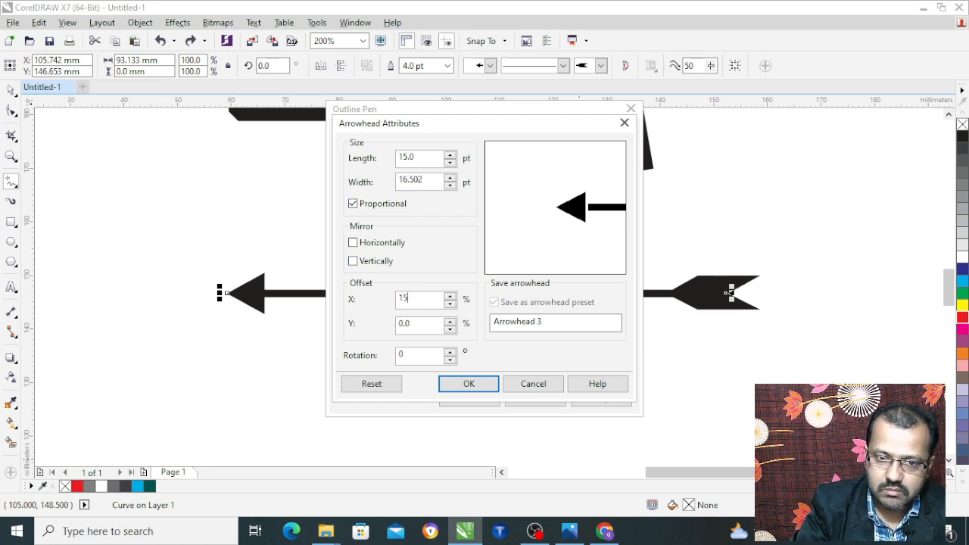
type("5")
left_click(424, 322)
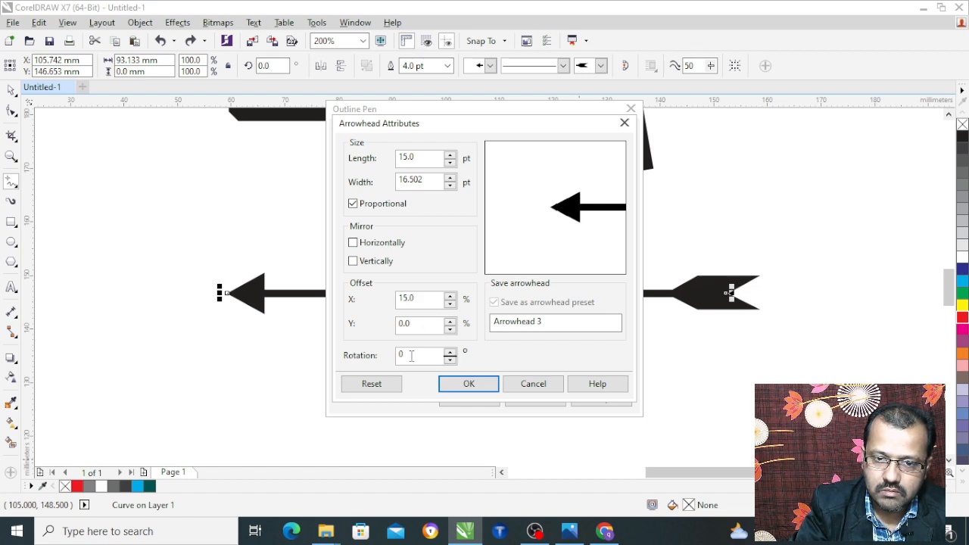
left_click(452, 387)
left_click(469, 397)
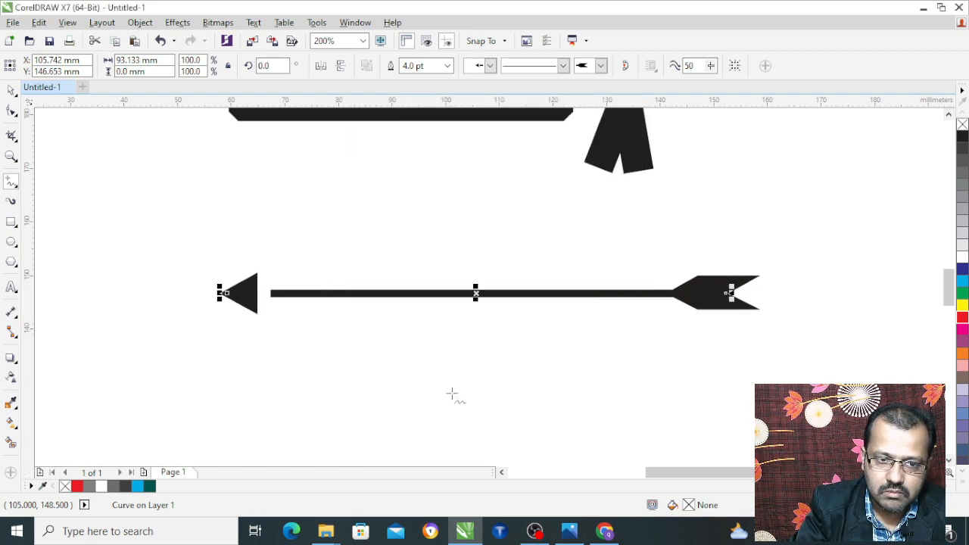
Step: Undo the last arrowhead change, and edit the start arrowhead preset to a proportional length of 45 pt, applying it to the line
key("ctrl+z")
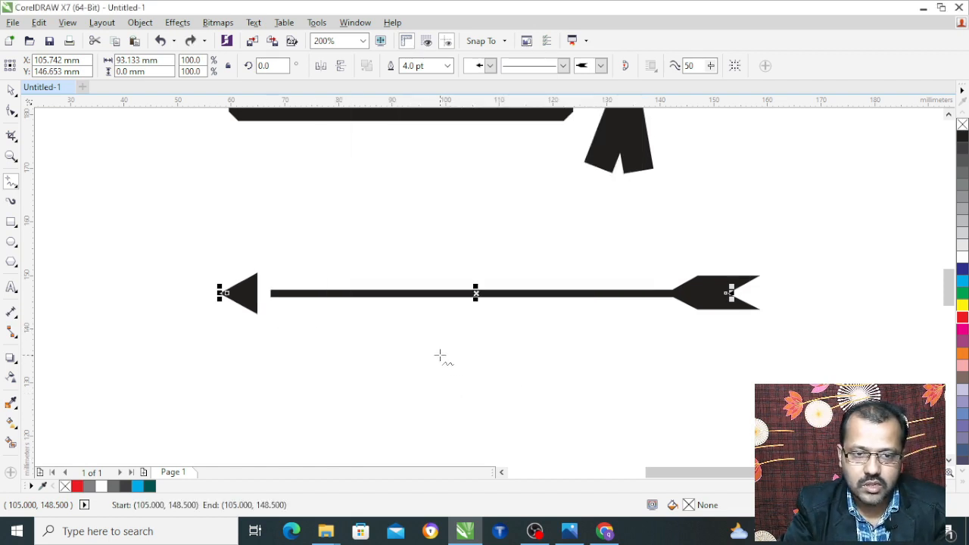
key("ctrl+z")
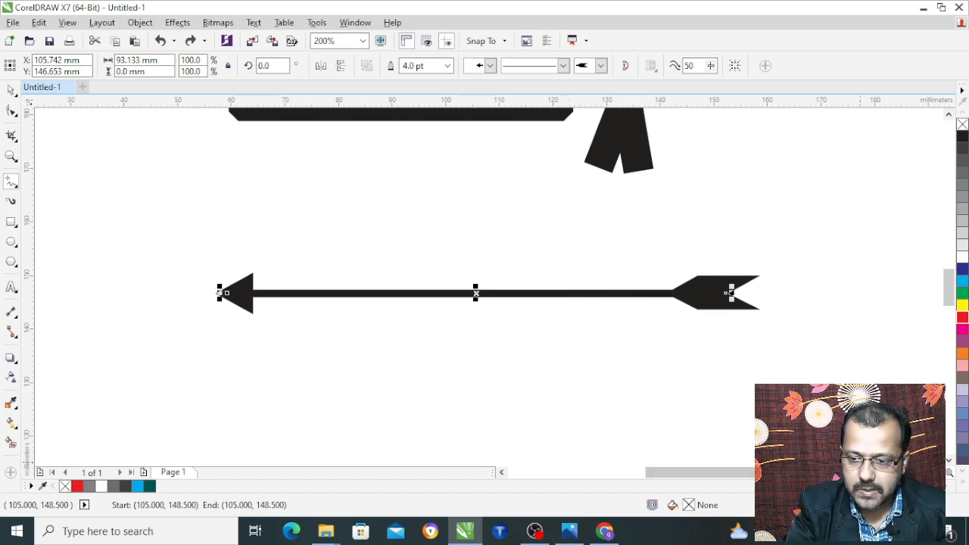
key("F12")
left_click(522, 183)
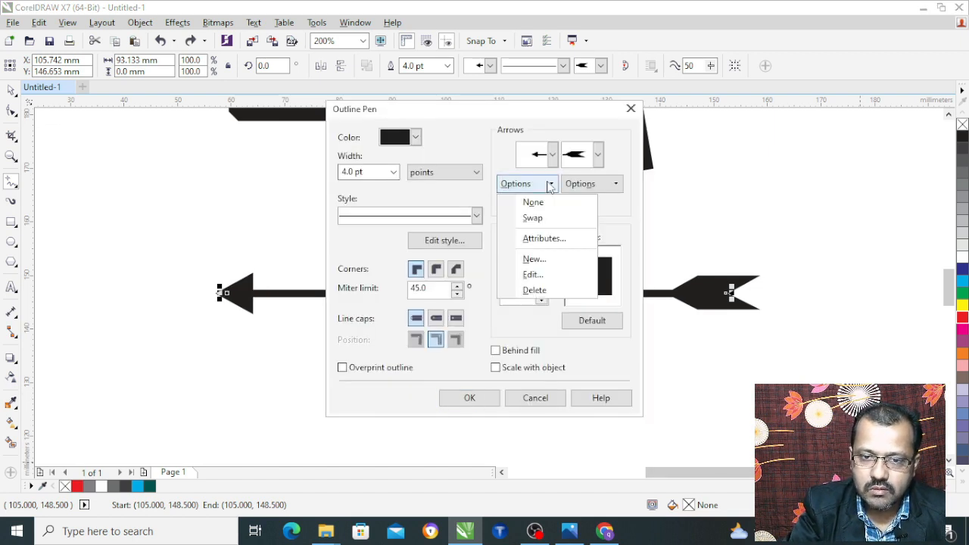
left_click(545, 277)
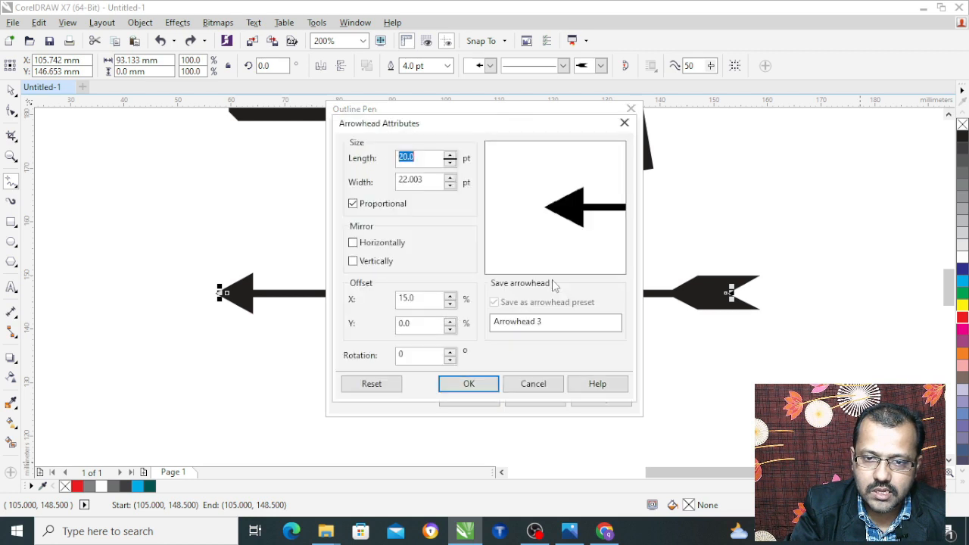
type("45")
left_click(426, 182)
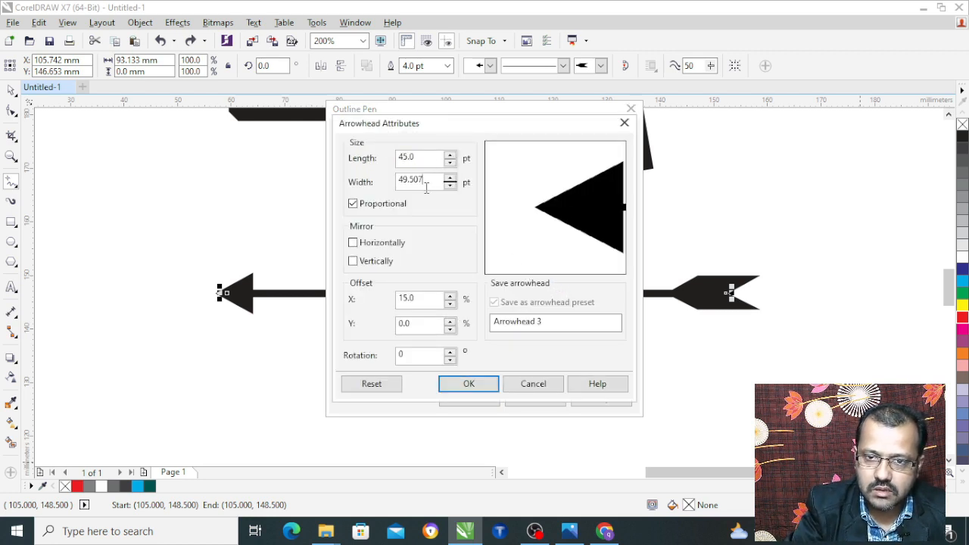
left_click(467, 385)
left_click(468, 397)
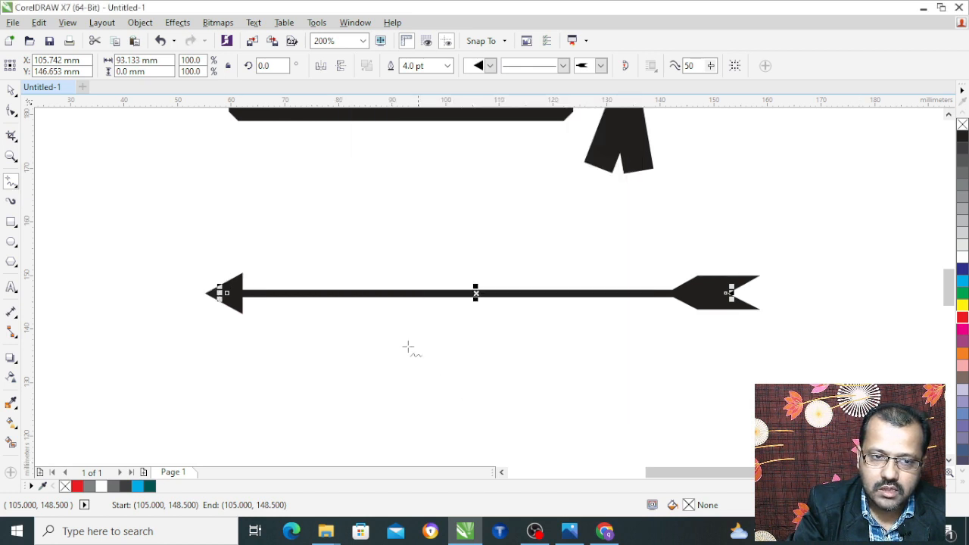
Step: Reopen the start arrowhead preset for editing, try a Y offset of 35%, and return the Y offset to 0%
scroll(241, 271, "up", 2)
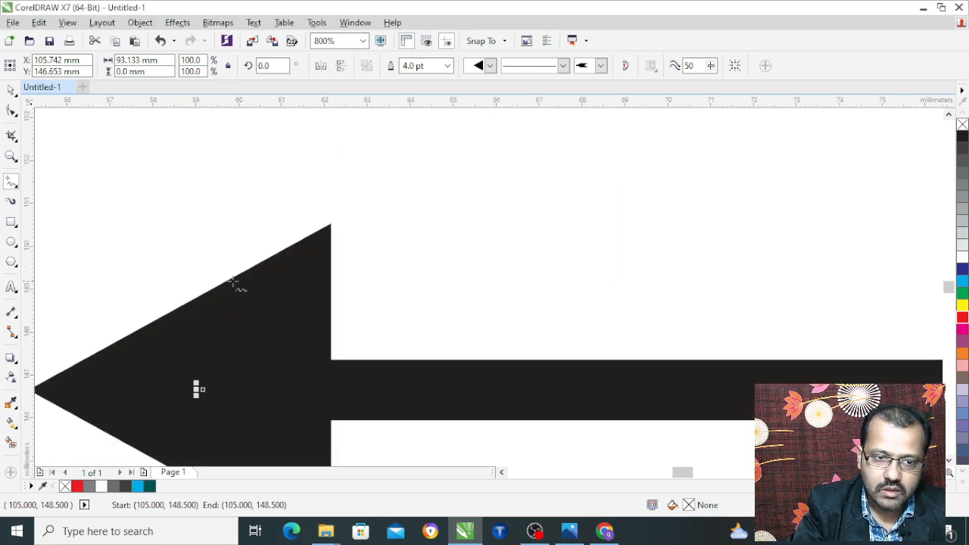
scroll(345, 269, "down", 1)
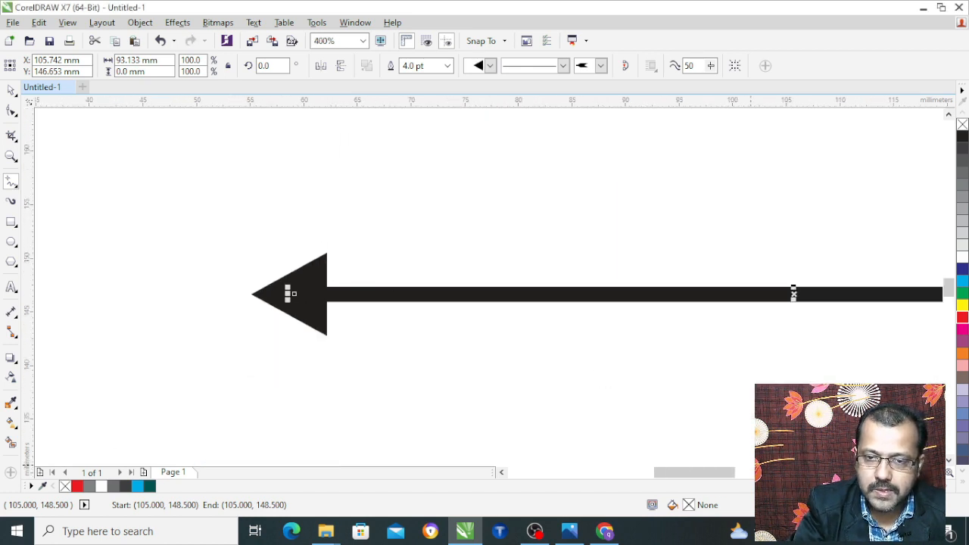
key("F12")
left_click(545, 183)
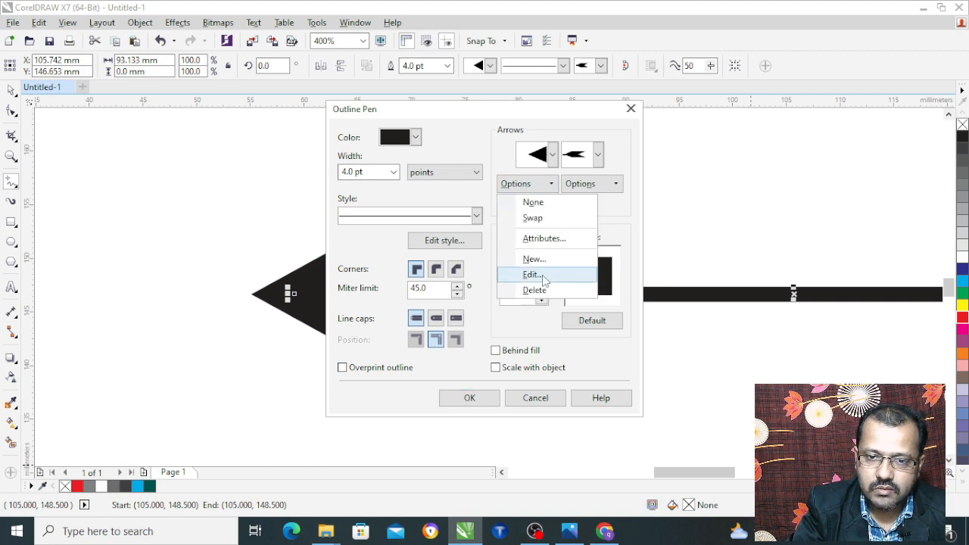
left_click(532, 274)
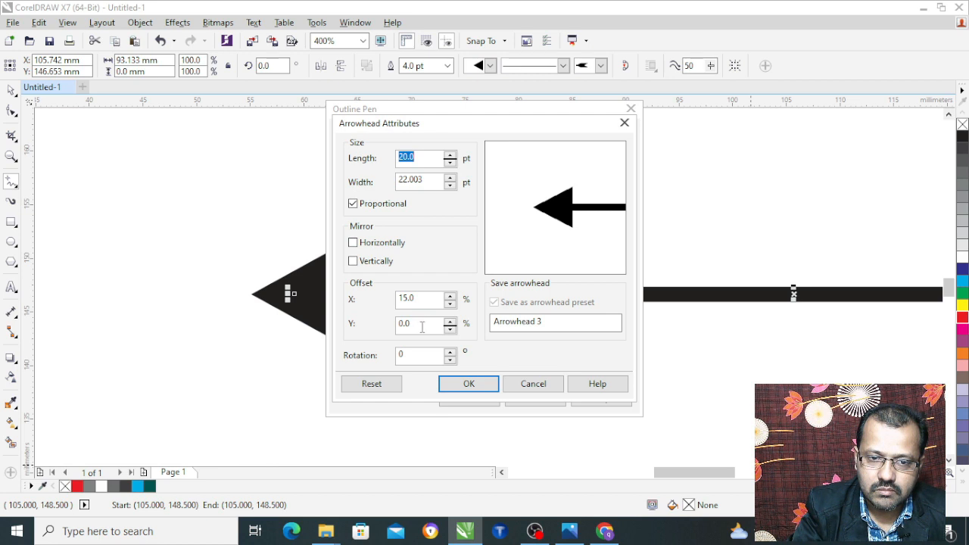
left_click_drag(422, 326, 387, 332)
type("3")
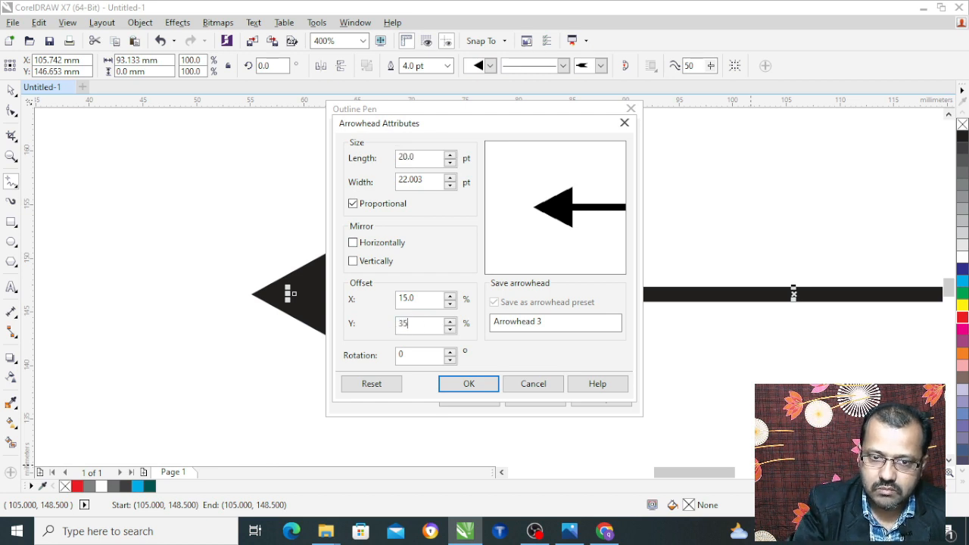
type("5")
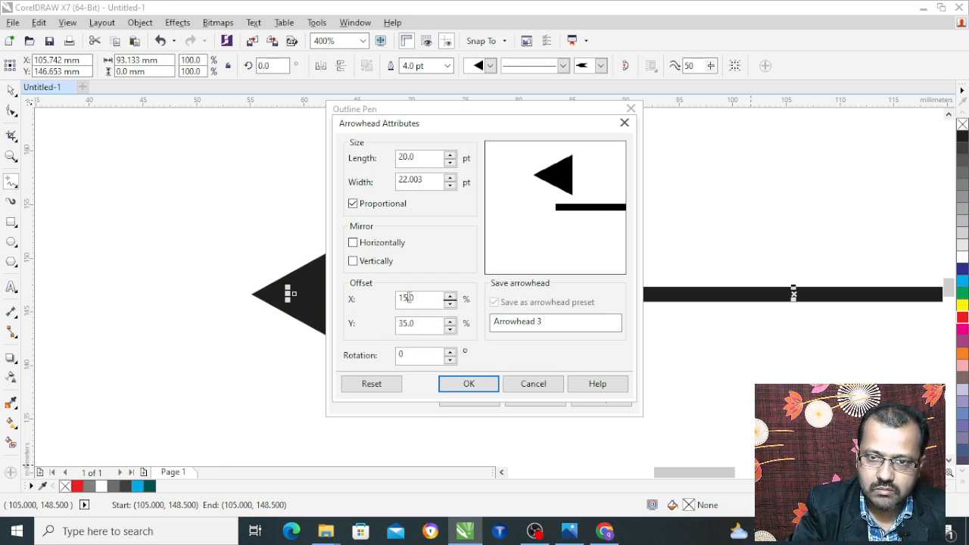
left_click_drag(417, 324, 380, 334)
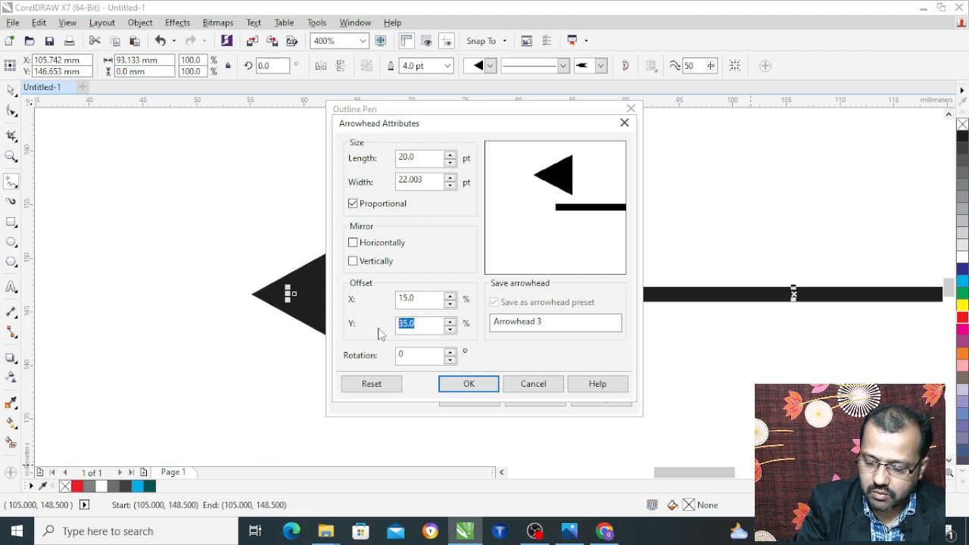
type("0")
left_click(417, 303)
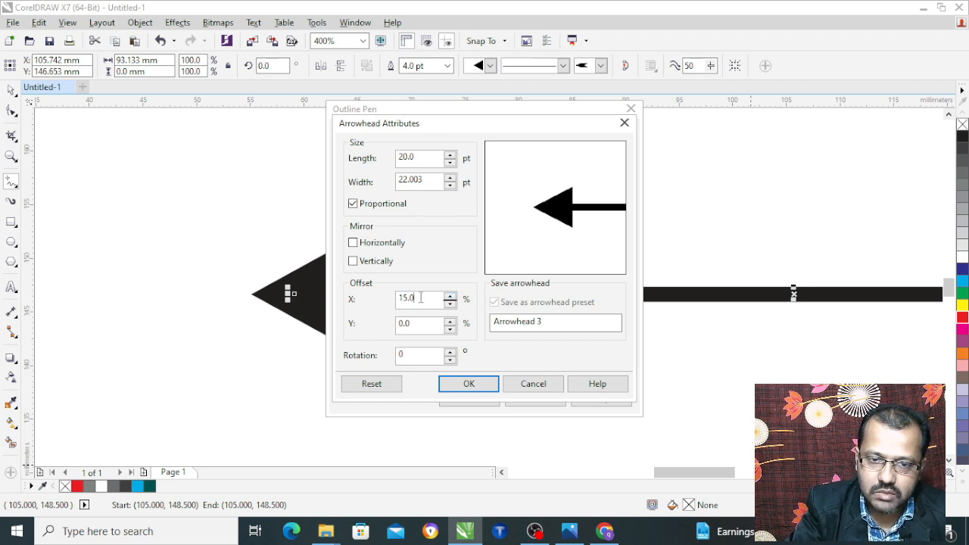
Step: Try X offsets of 45% and 58% for the start arrowhead
left_click_drag(421, 297, 378, 302)
type("45")
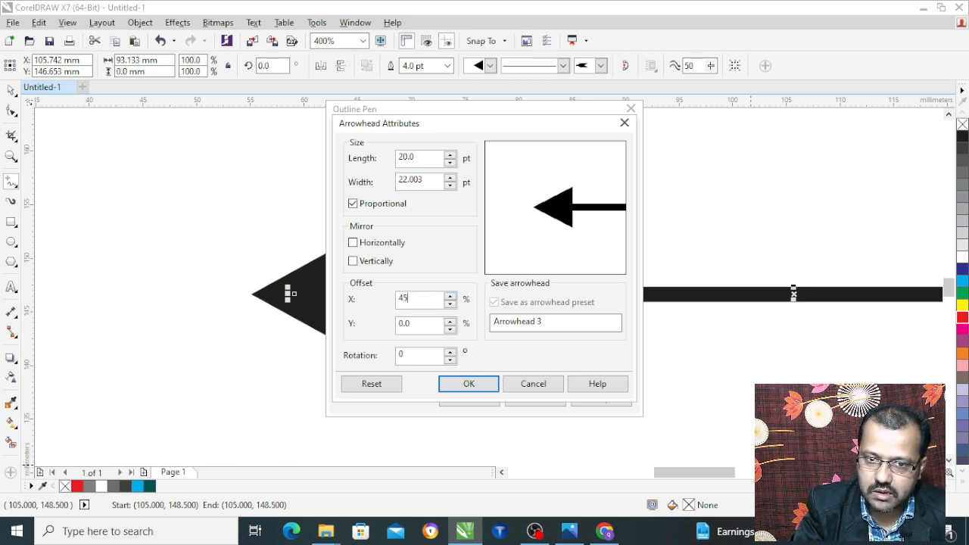
left_click(437, 321)
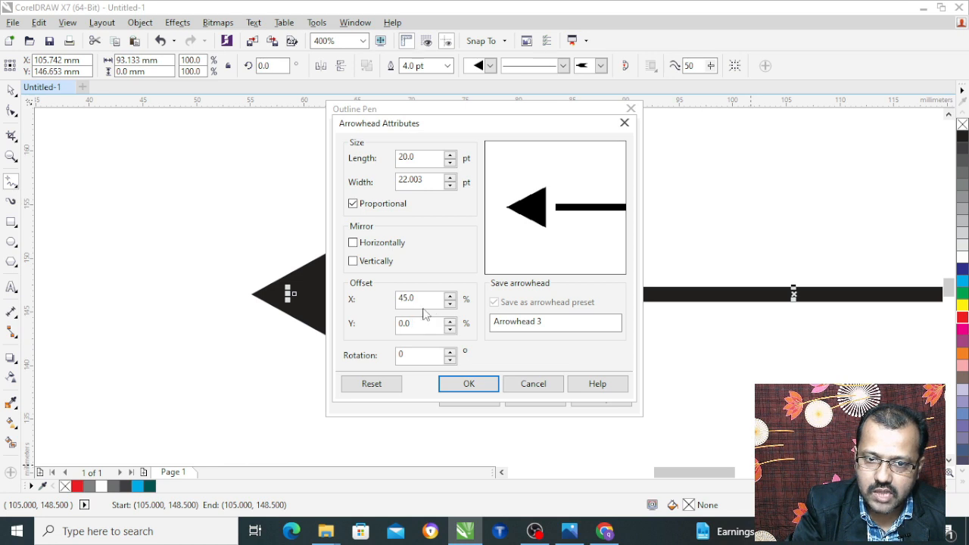
left_click_drag(425, 301, 364, 289)
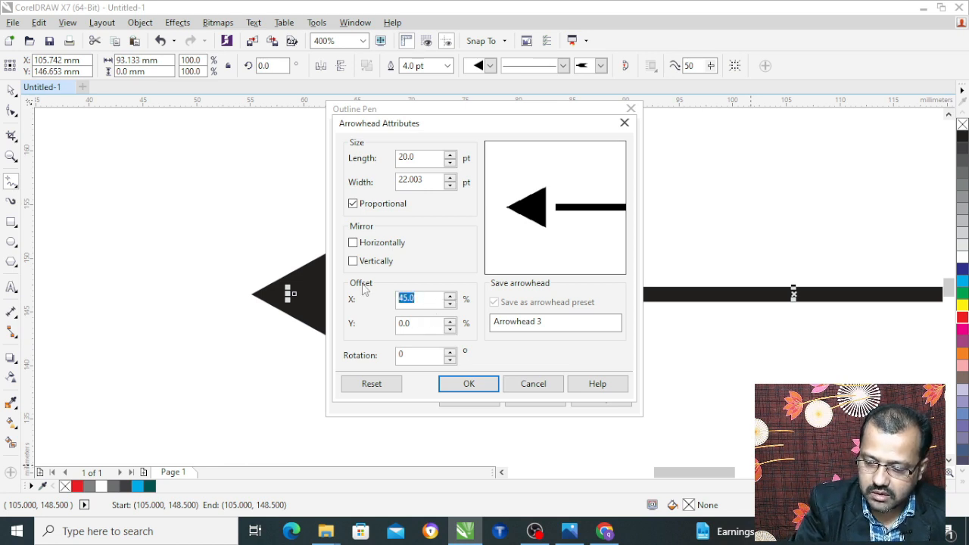
type("58")
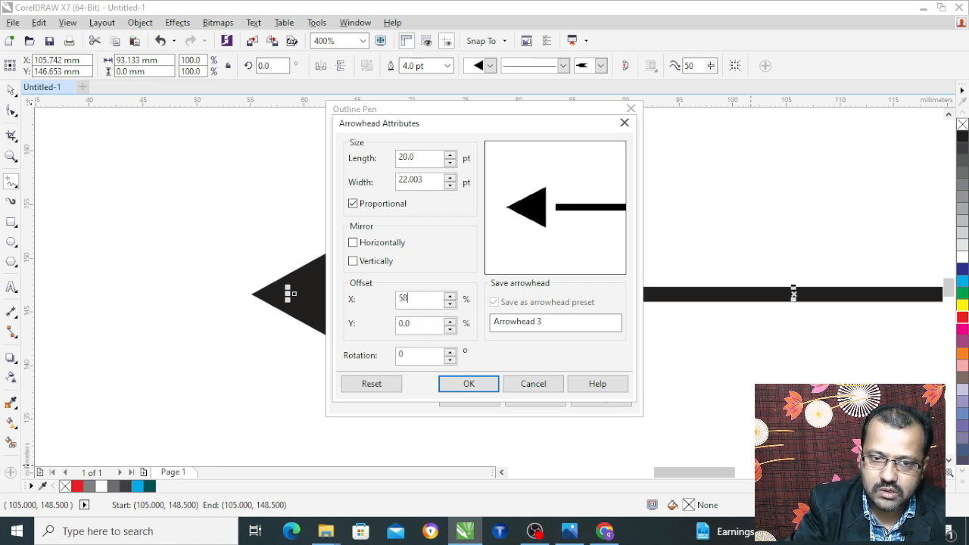
left_click(416, 321)
Step: Set the start arrowhead's X offset to 8%
left_click_drag(434, 299, 366, 295)
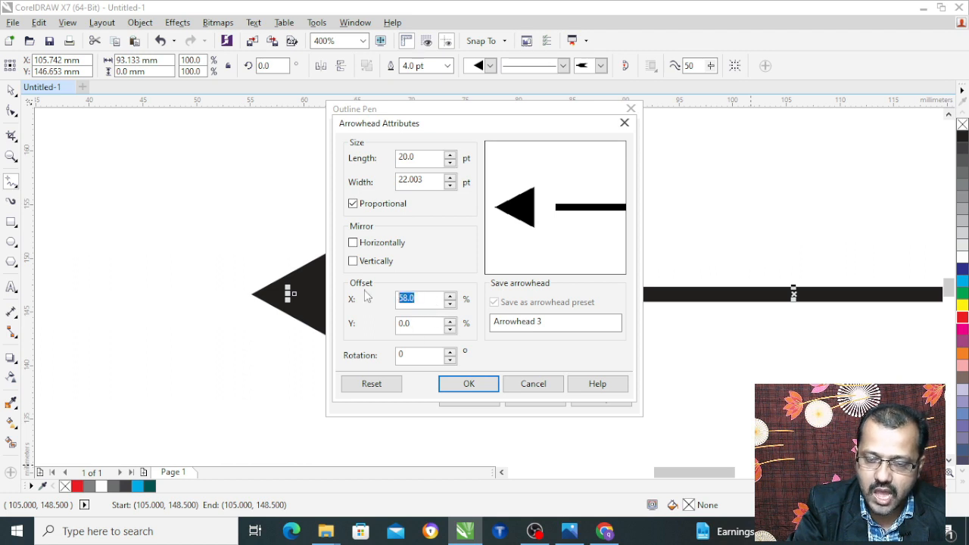
type("8")
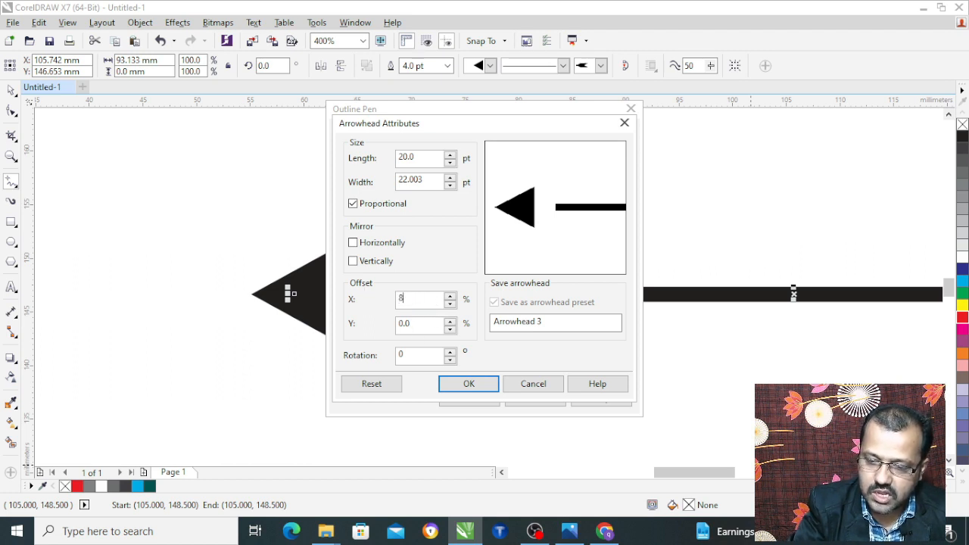
left_click(416, 323)
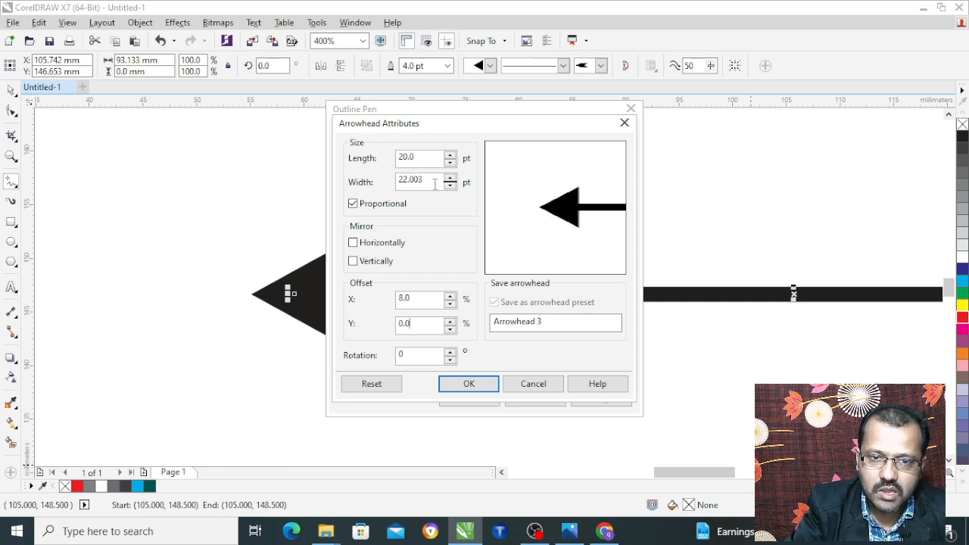
Step: Set the start arrowhead's width to 45 pt, turn off proportional sizing, and apply the edited arrowhead to the line
left_click_drag(435, 183, 361, 179)
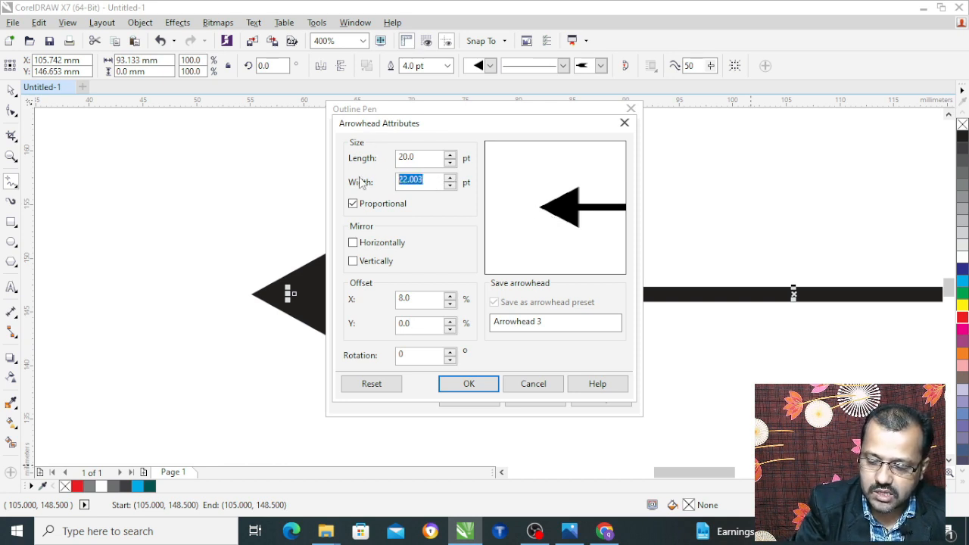
type("45")
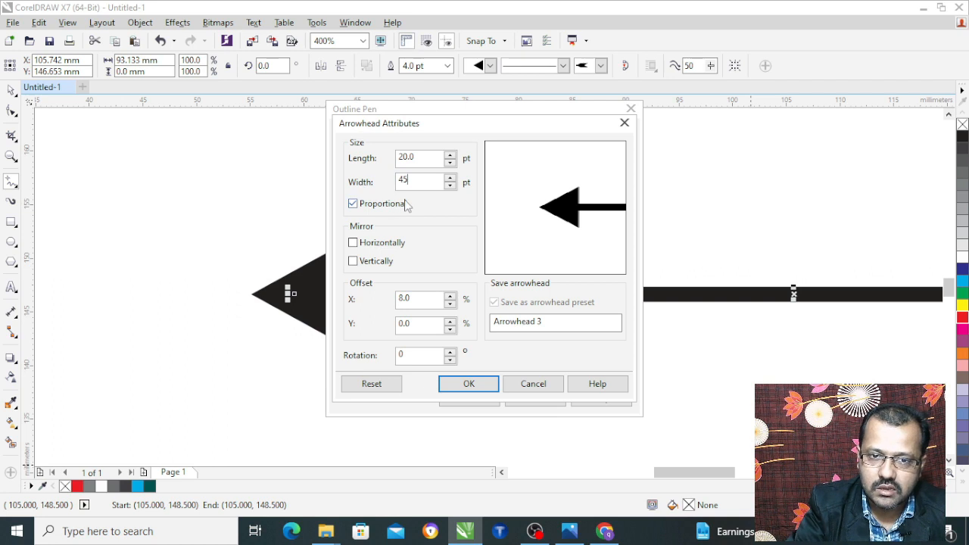
left_click(424, 208)
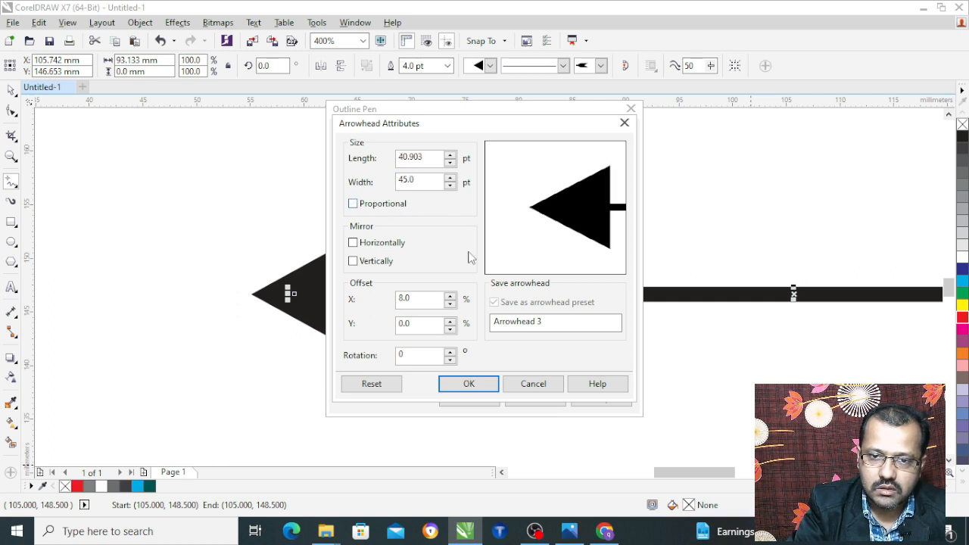
left_click(469, 383)
left_click(465, 395)
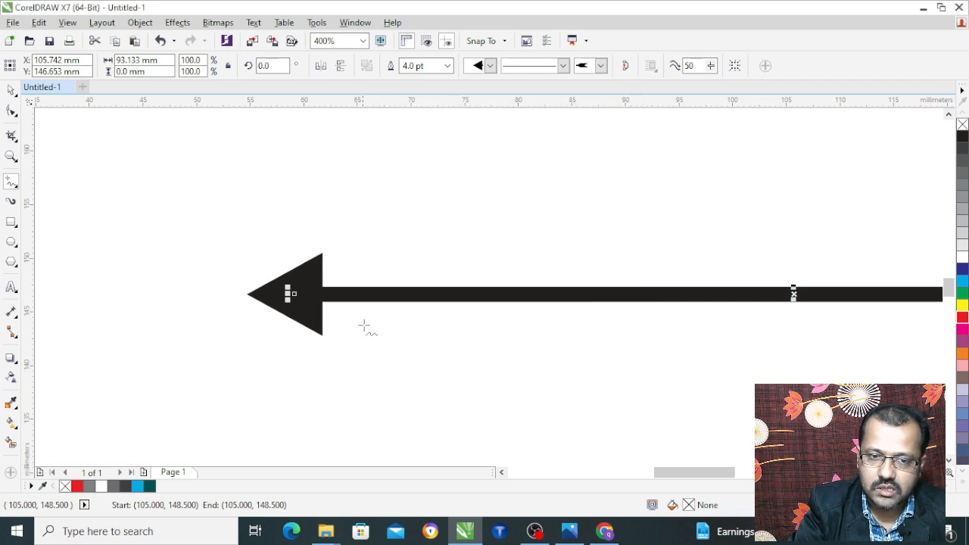
Step: Set the start arrowhead's width to 45 pt in its attributes, keeping the size proportional, and apply it to the line
key("F12")
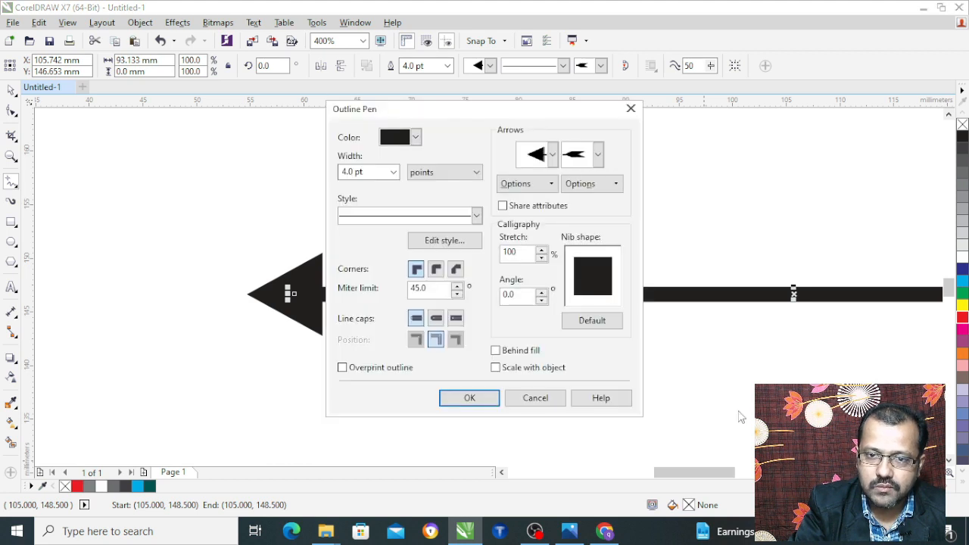
left_click(530, 184)
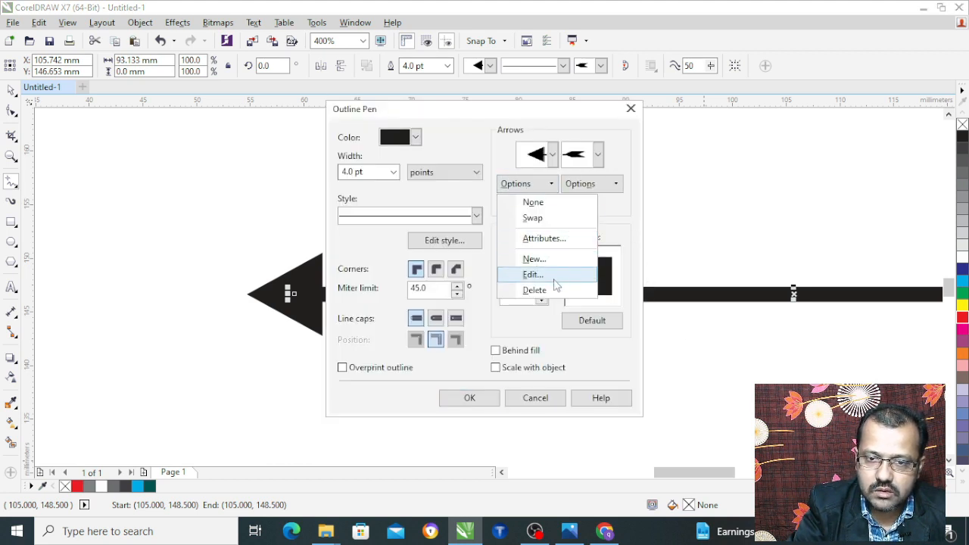
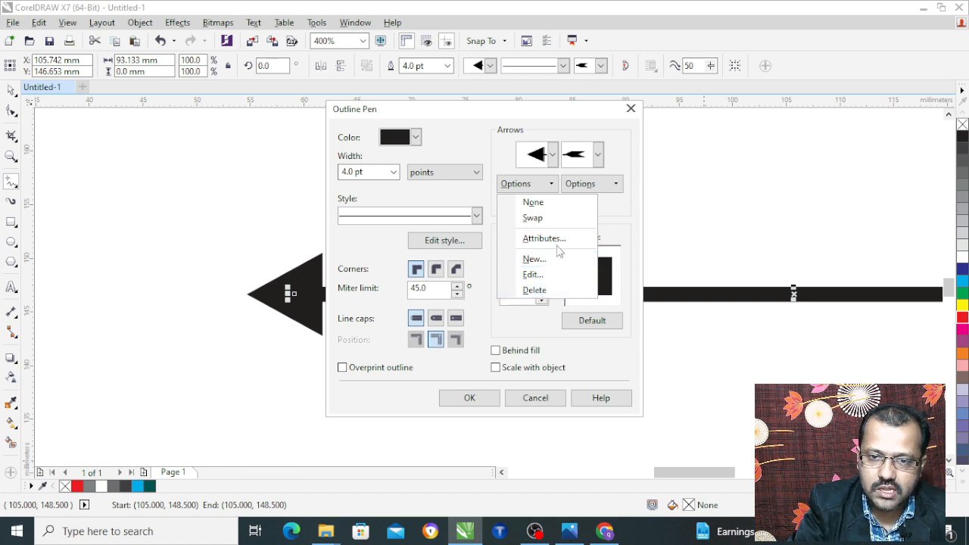
left_click(554, 239)
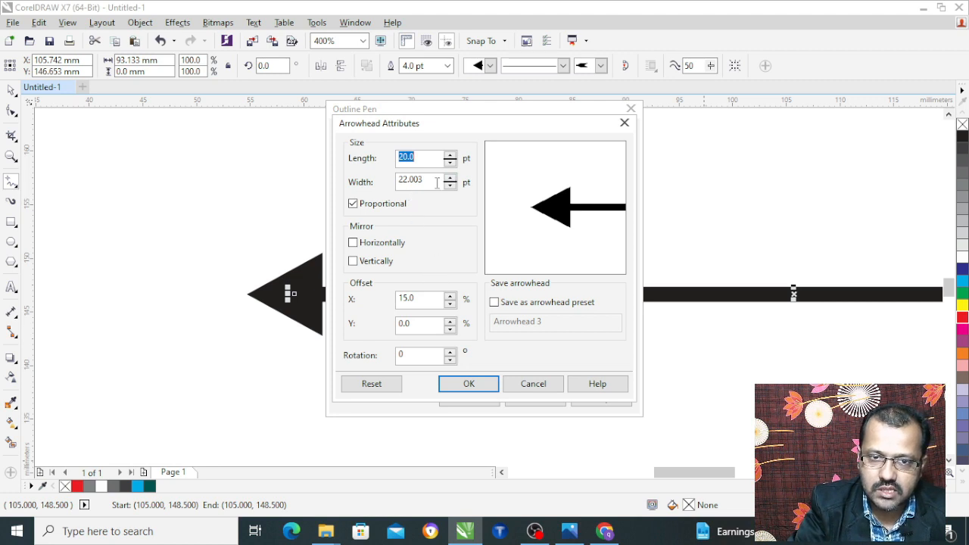
double_click(436, 183)
type("4")
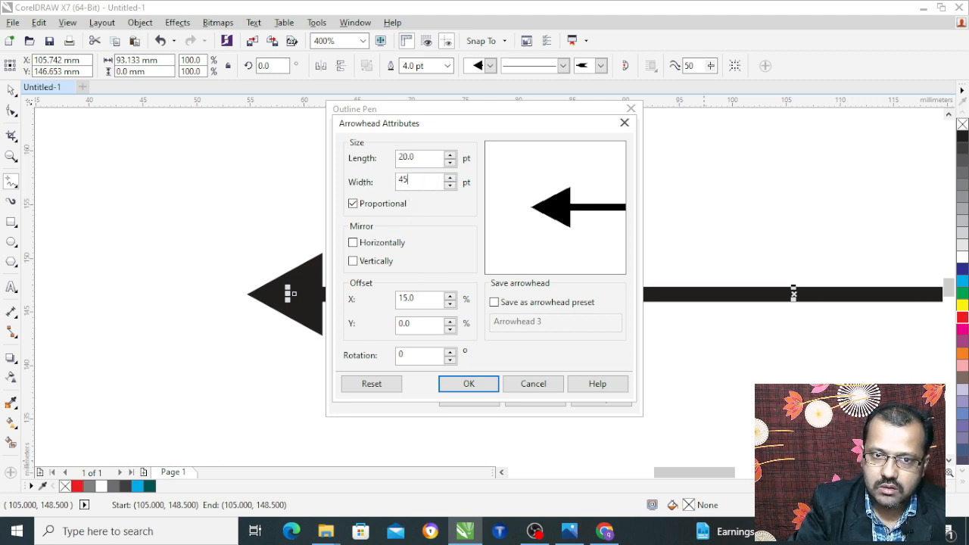
type("5")
left_click(429, 158)
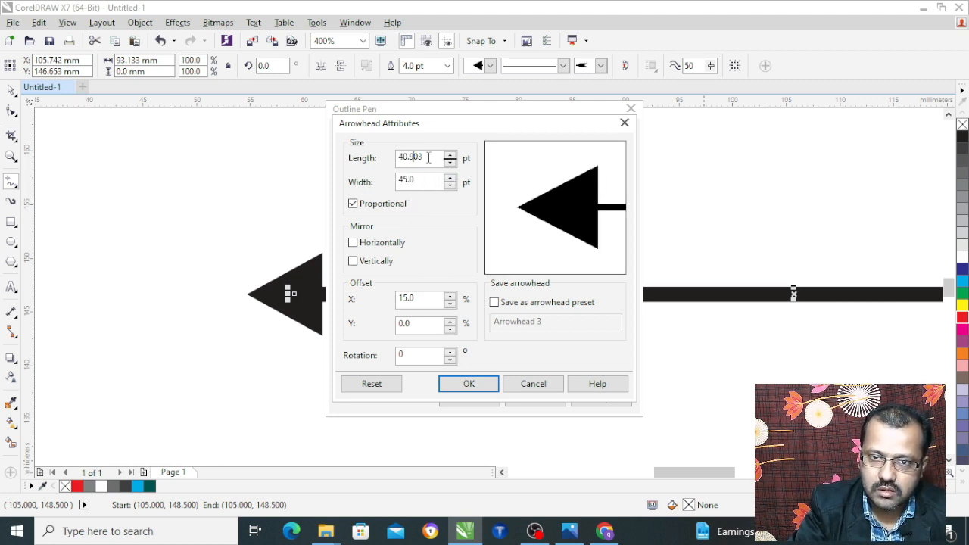
left_click(469, 383)
left_click(470, 399)
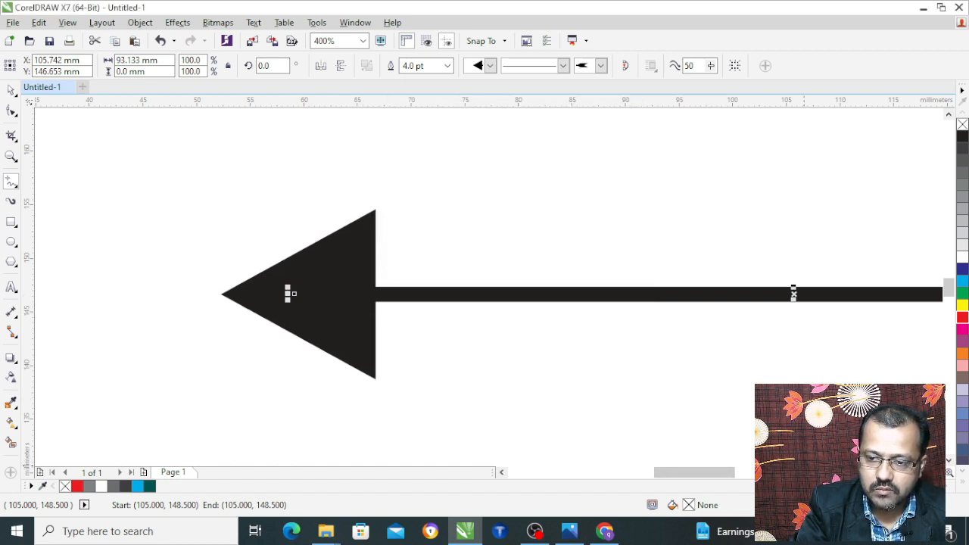
Step: Set the start arrowhead's width to 12 pt in its attributes, keeping the size proportional, and apply it to the line
key("F12")
left_click(547, 183)
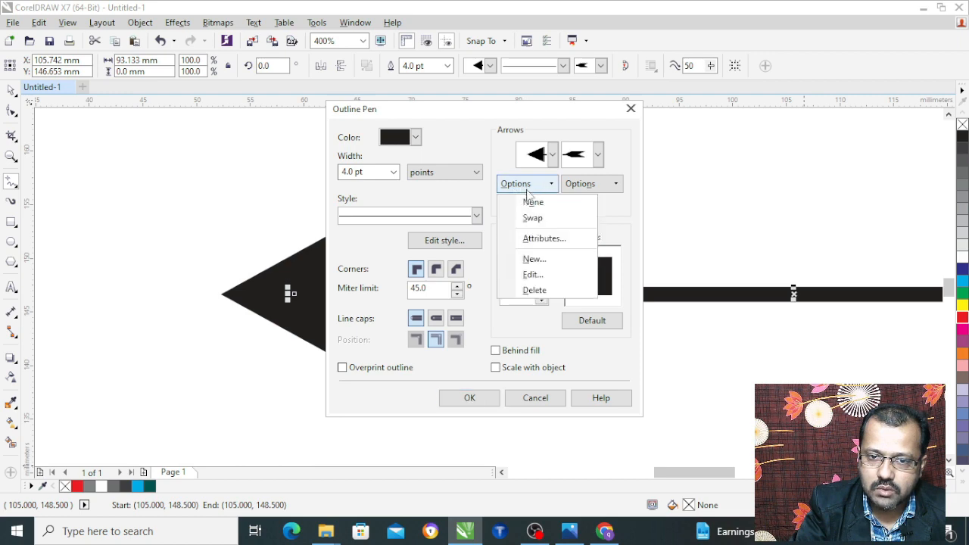
left_click(545, 256)
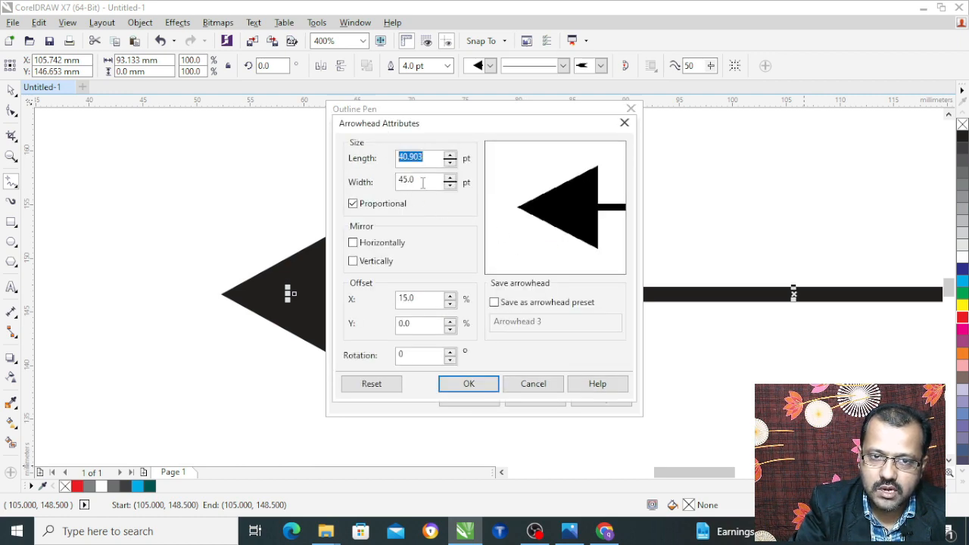
key("Tab")
type("12")
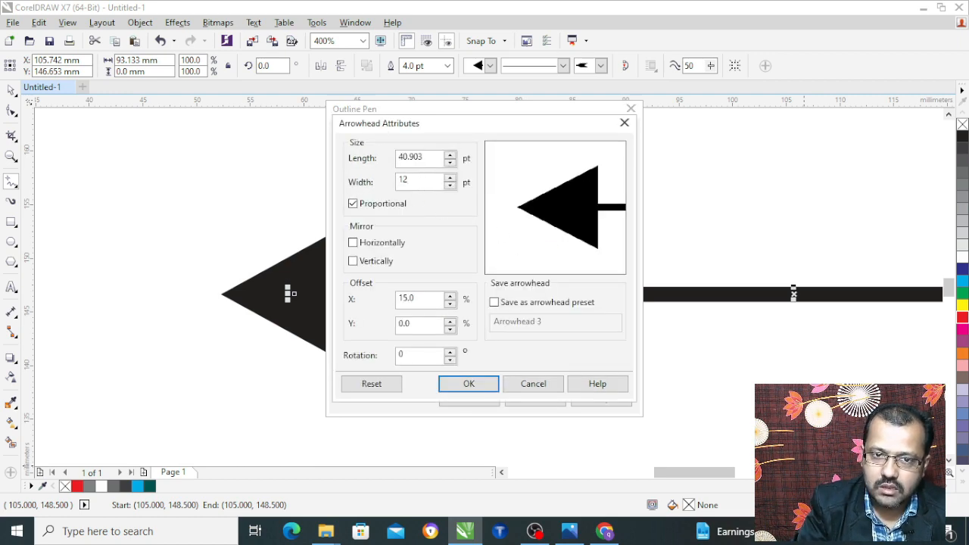
left_click(430, 158)
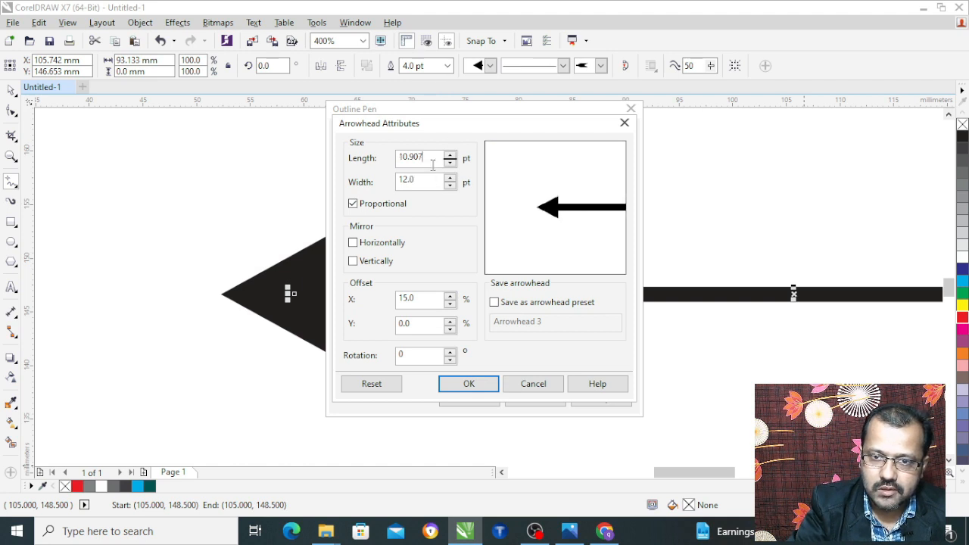
left_click(469, 384)
left_click(467, 396)
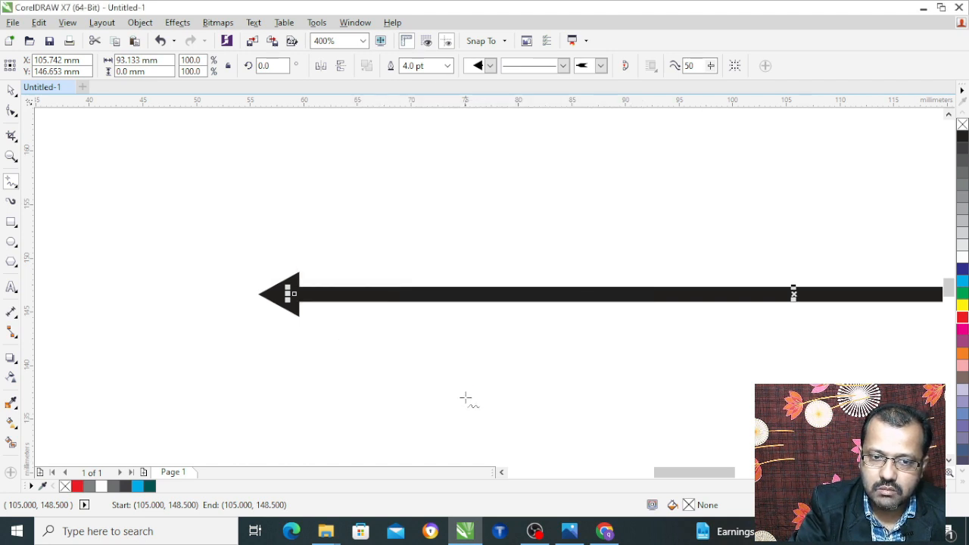
scroll(469, 240, "down", 3)
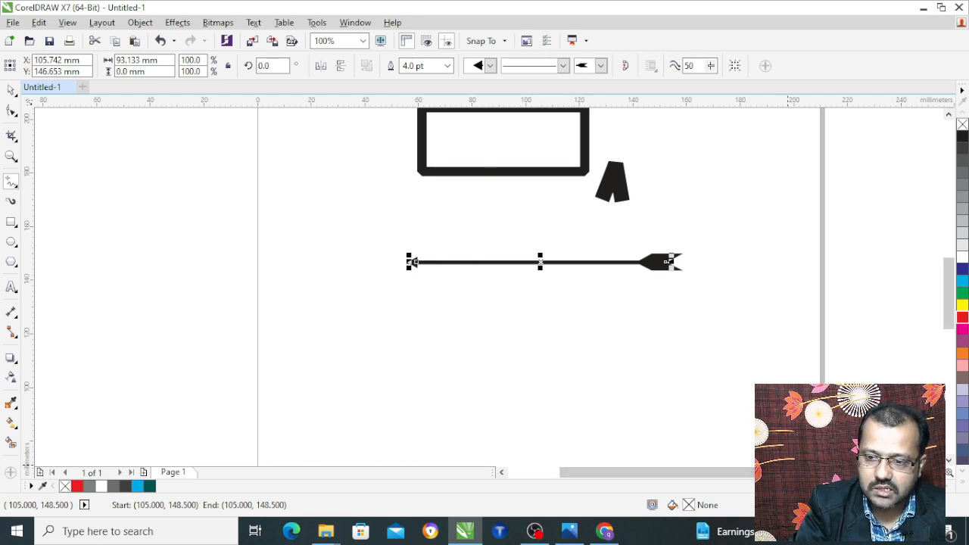
key("F12")
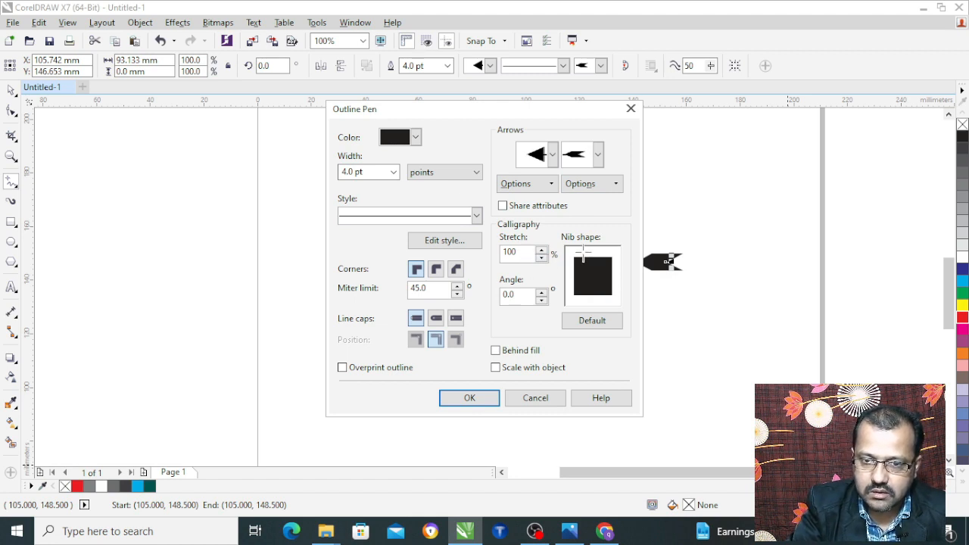
left_click(631, 109)
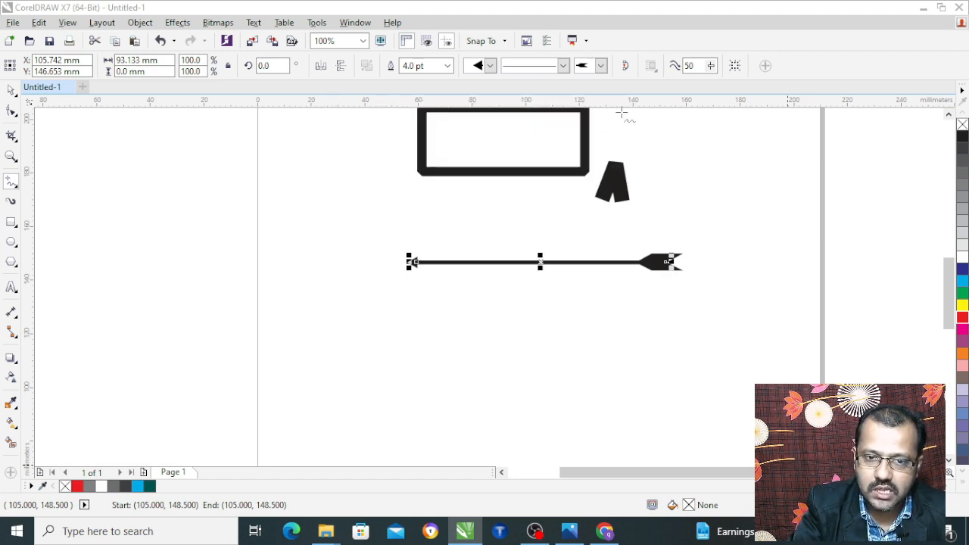
Step: Draw a horizontal line about 98 mm long below the arrow and set its outline width to 4.0 pt
left_click(360, 347)
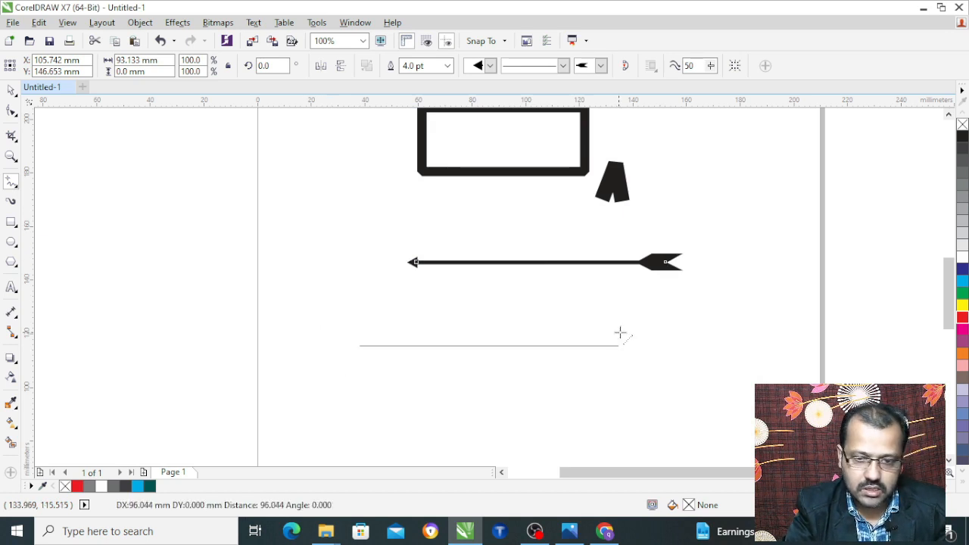
left_click(625, 346)
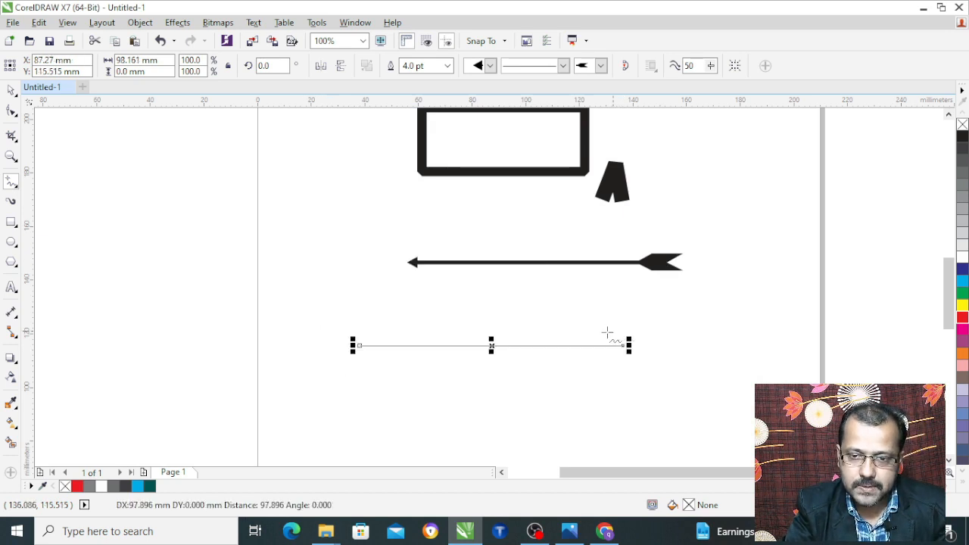
left_click(446, 66)
left_click(422, 164)
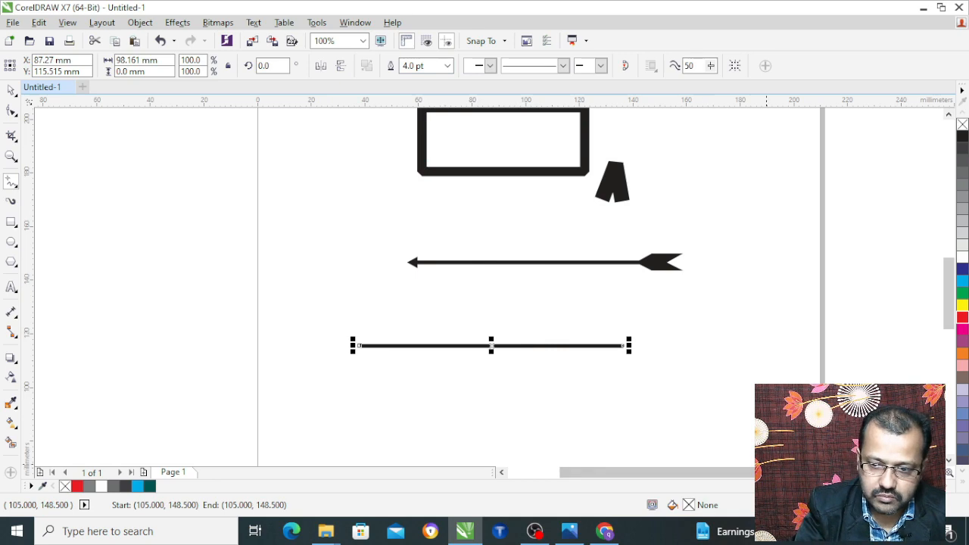
Step: Turn on shared arrowhead attributes and set the calligraphy stretch to 60% for the new line in the Outline Pen
key("F12")
left_click(534, 188)
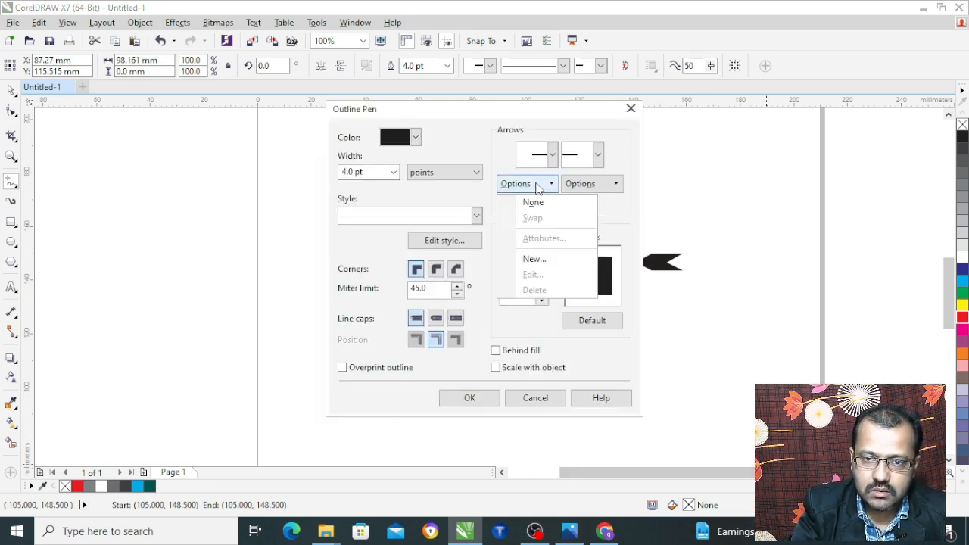
left_click(534, 188)
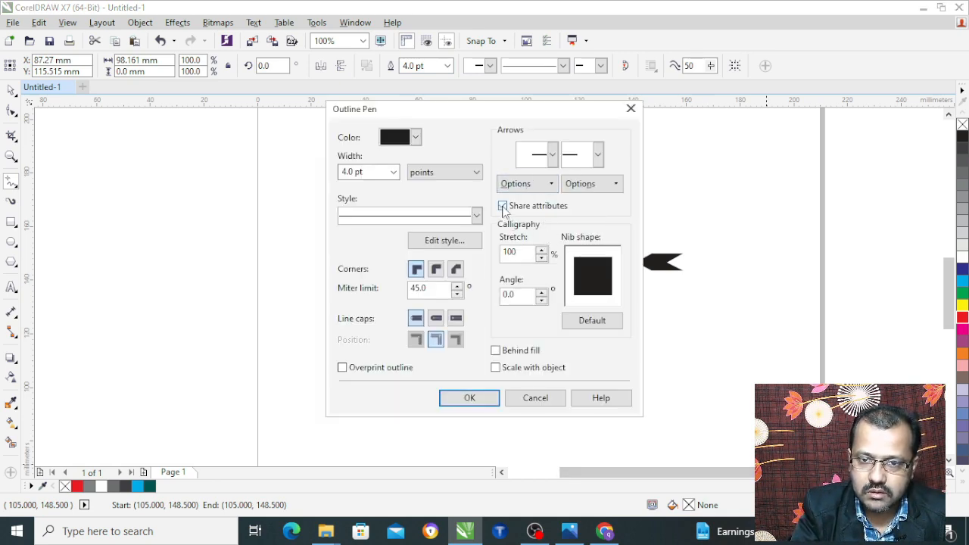
left_click_drag(546, 114, 667, 113)
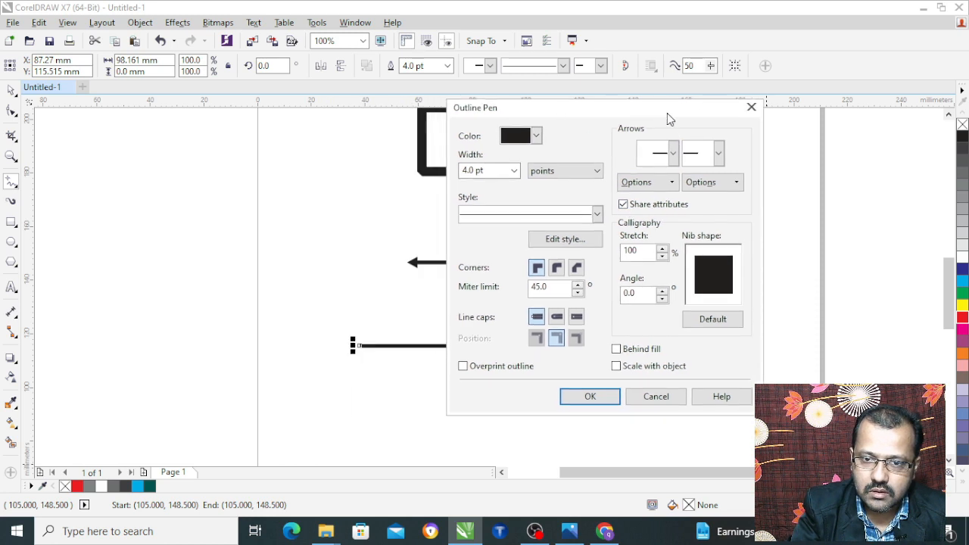
double_click(640, 250)
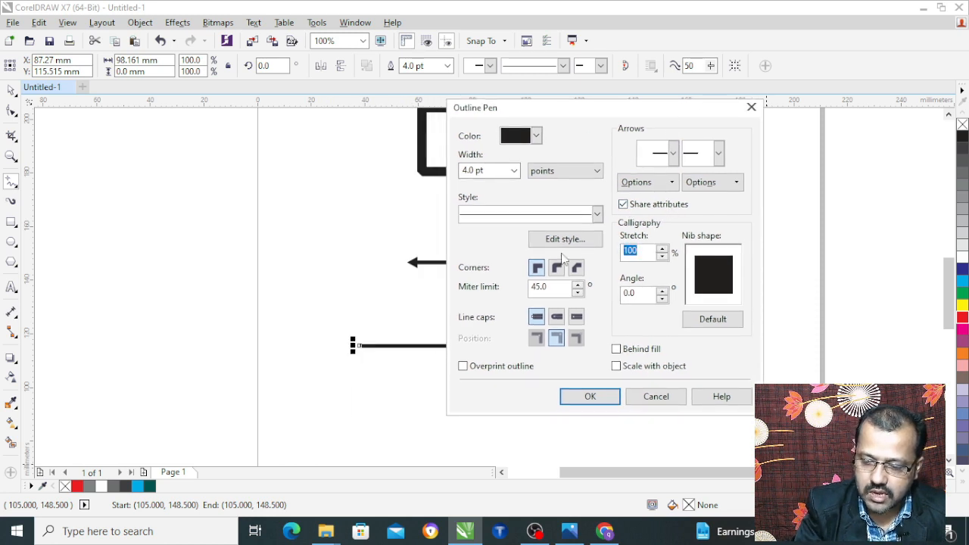
type("6")
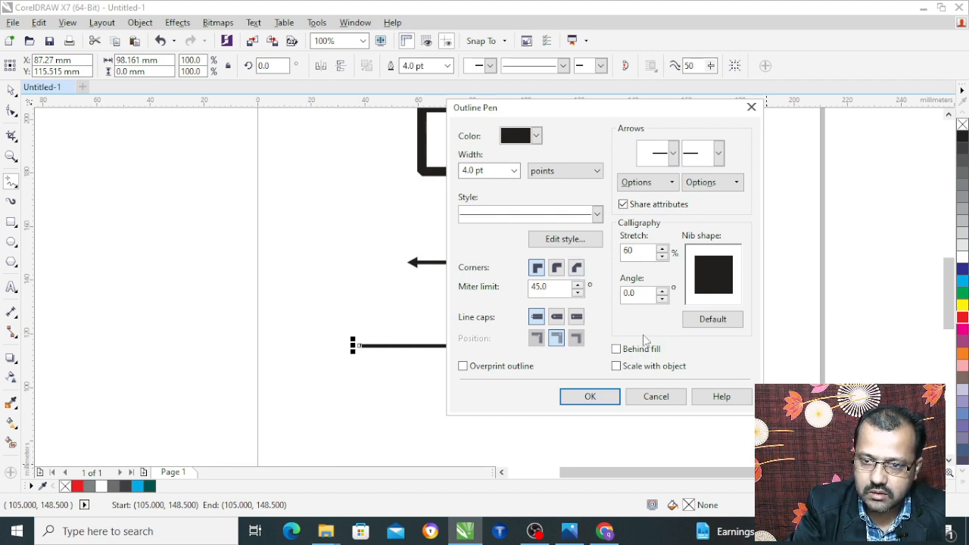
type("0")
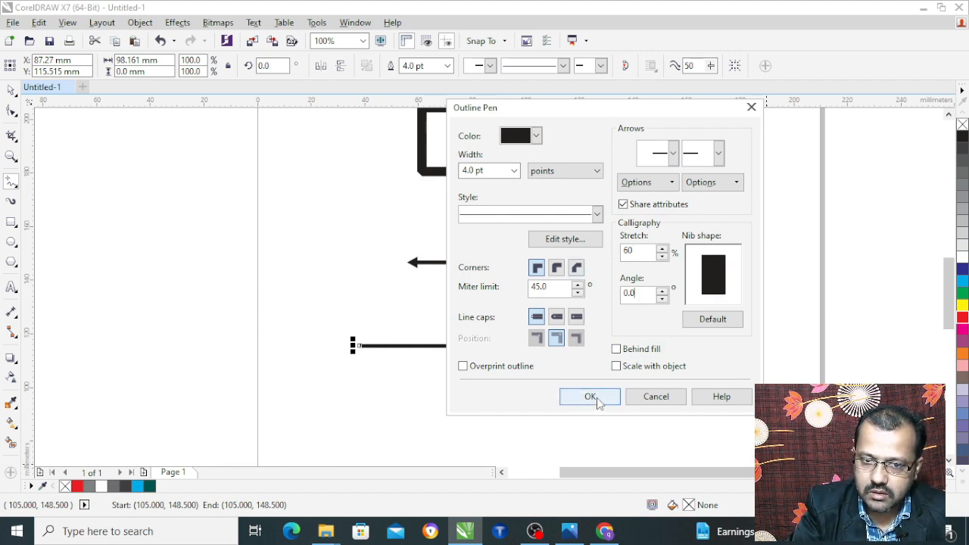
left_click(593, 396)
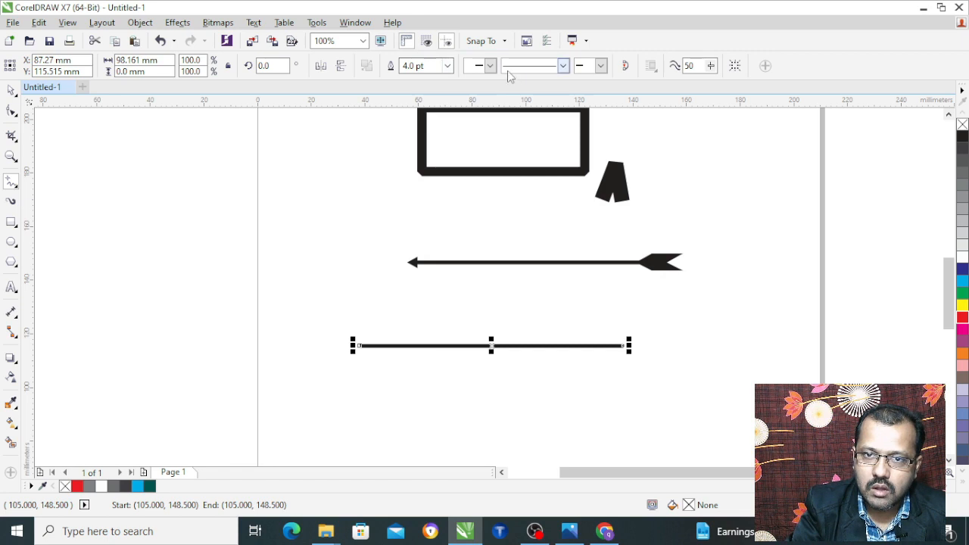
Step: Apply a dashed line style to the line and set its calligraphy nib angle to 45°
left_click(562, 66)
left_click(548, 190)
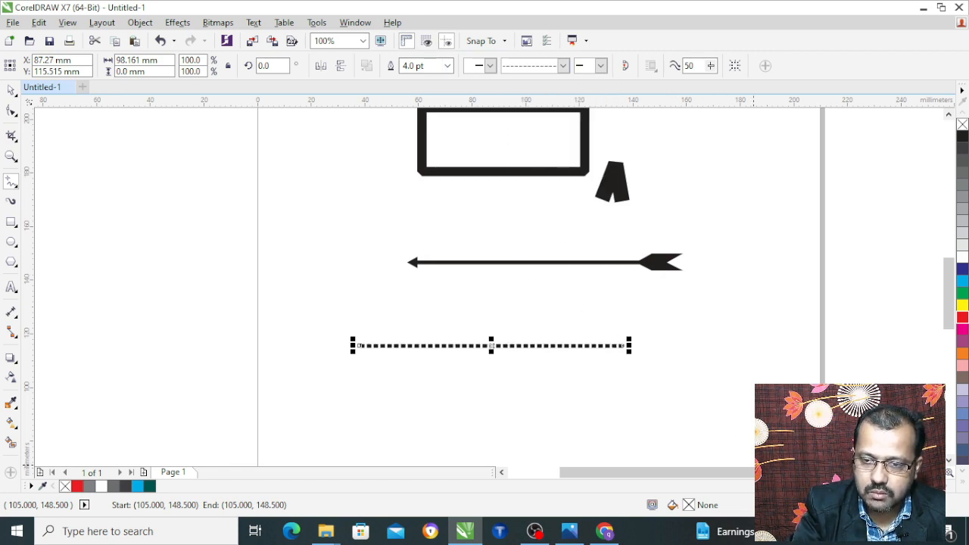
key("F12")
left_click_drag(532, 296, 488, 297)
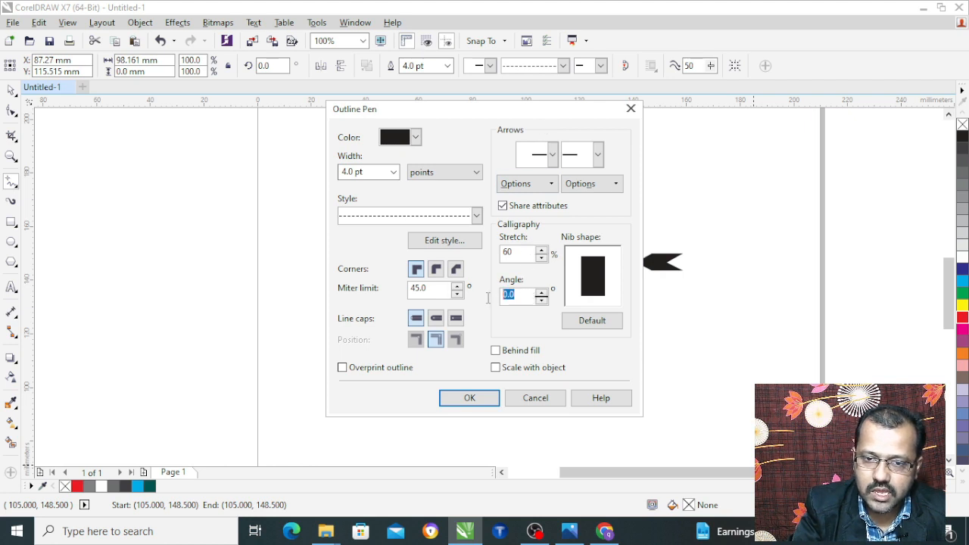
type("45")
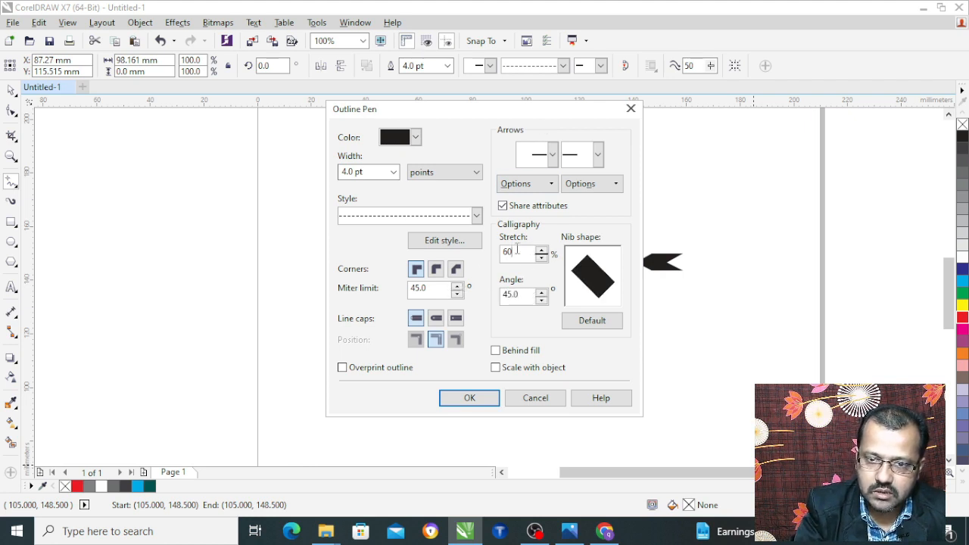
left_click(469, 398)
scroll(466, 355, "up", 2)
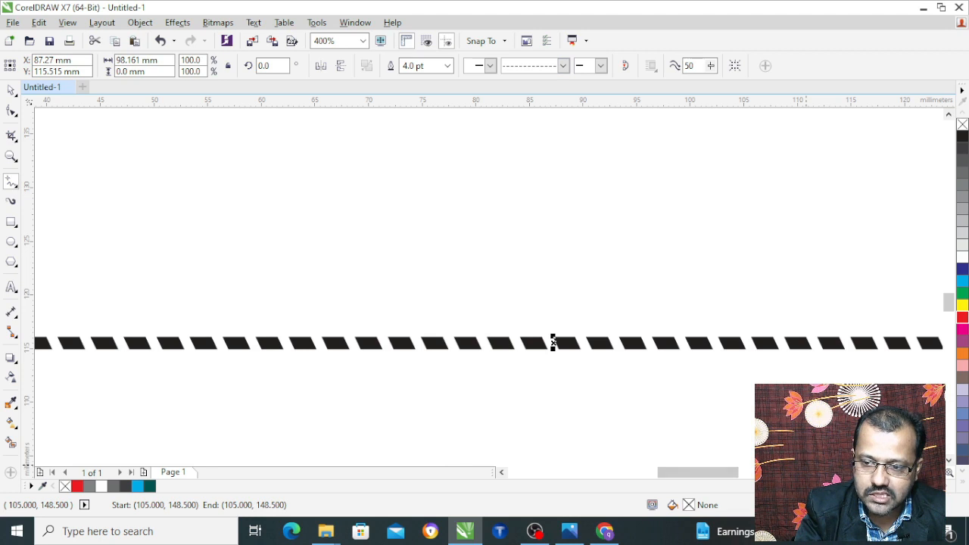
Step: Set the dashed line's calligraphy nib angle to 50° in the Outline Pen
key("F12")
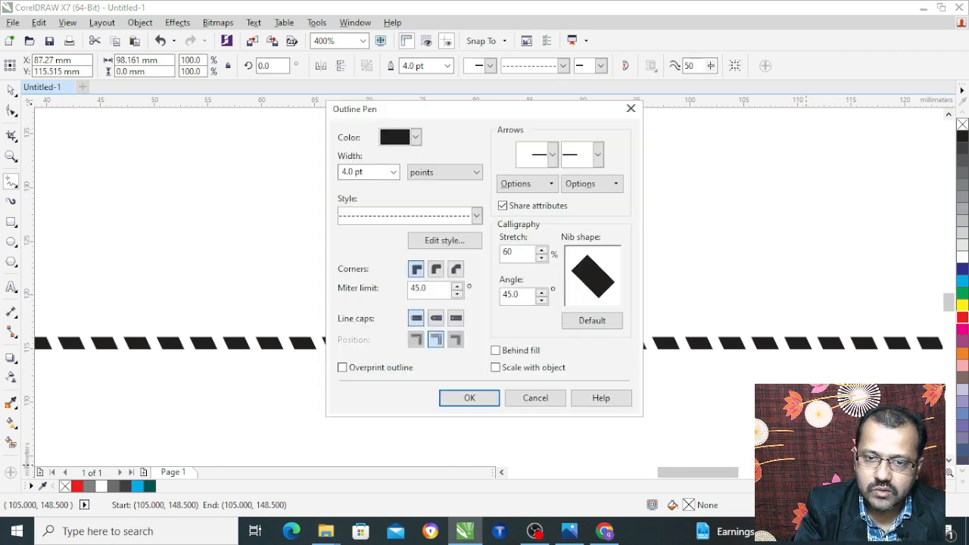
double_click(525, 295)
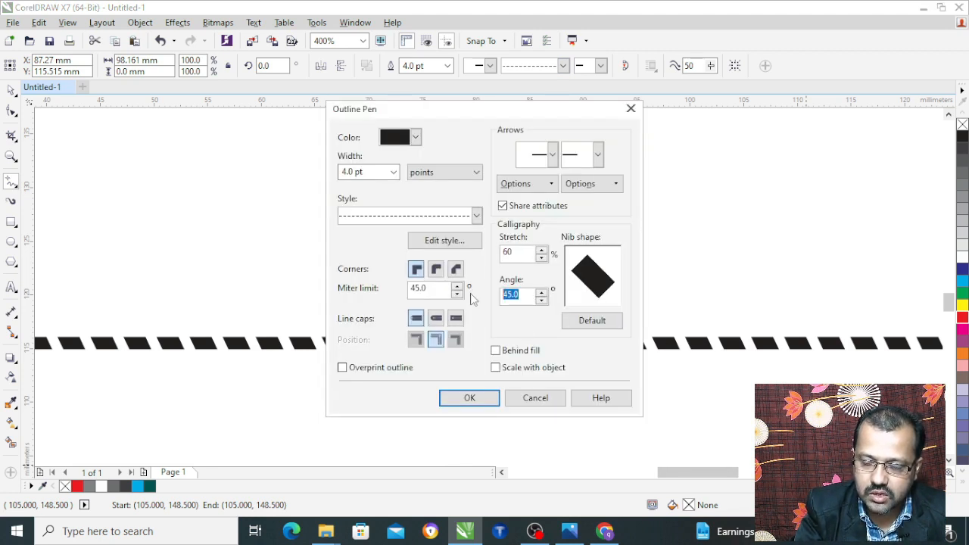
type("5")
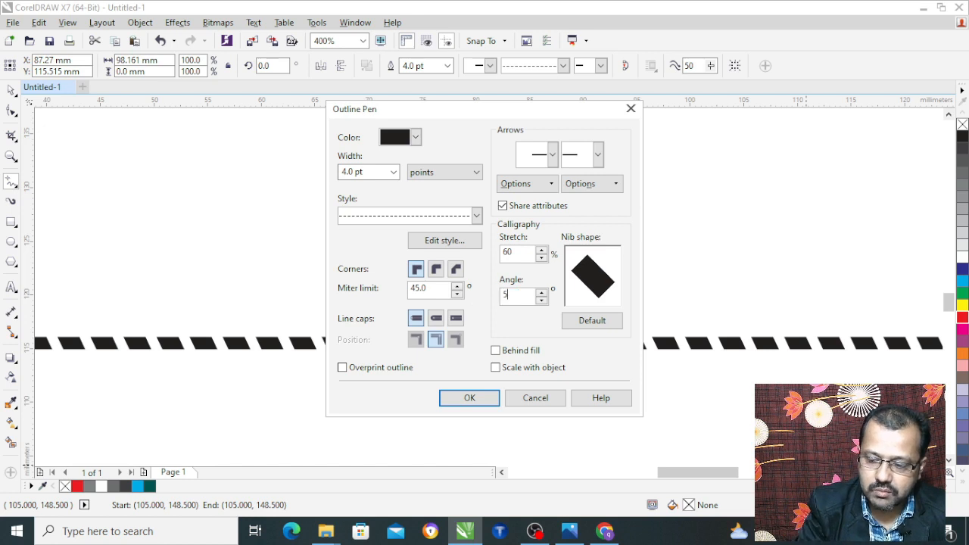
left_click(468, 399)
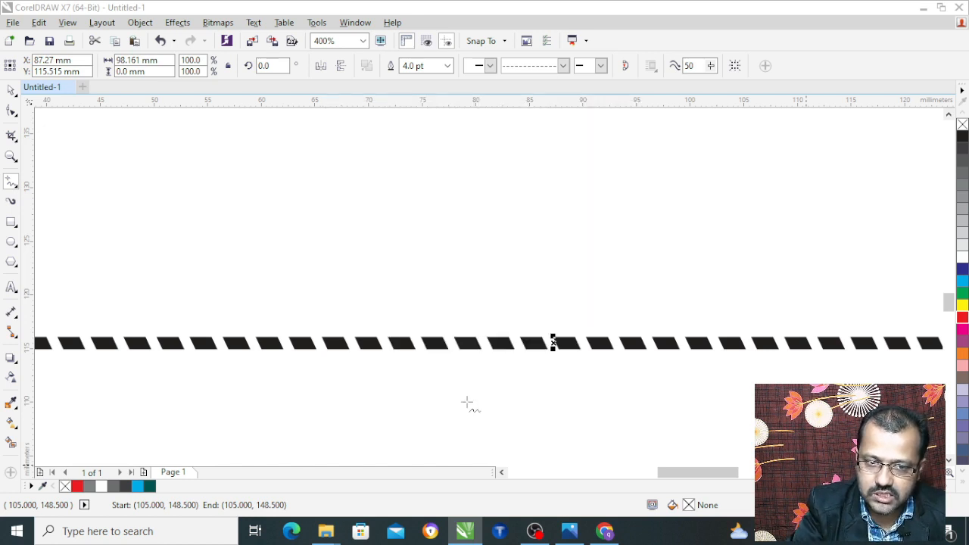
scroll(503, 370, "down", 2)
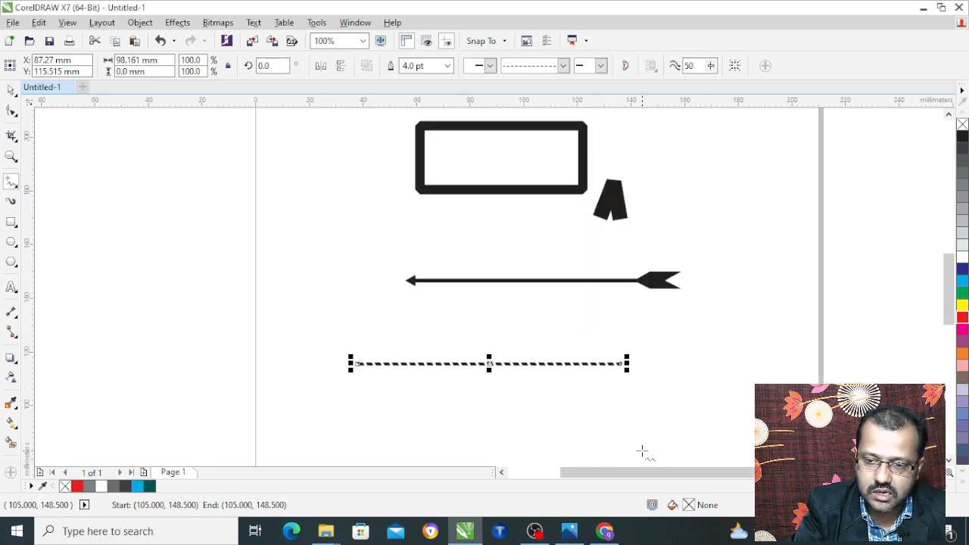
scroll(504, 369, "up", 1)
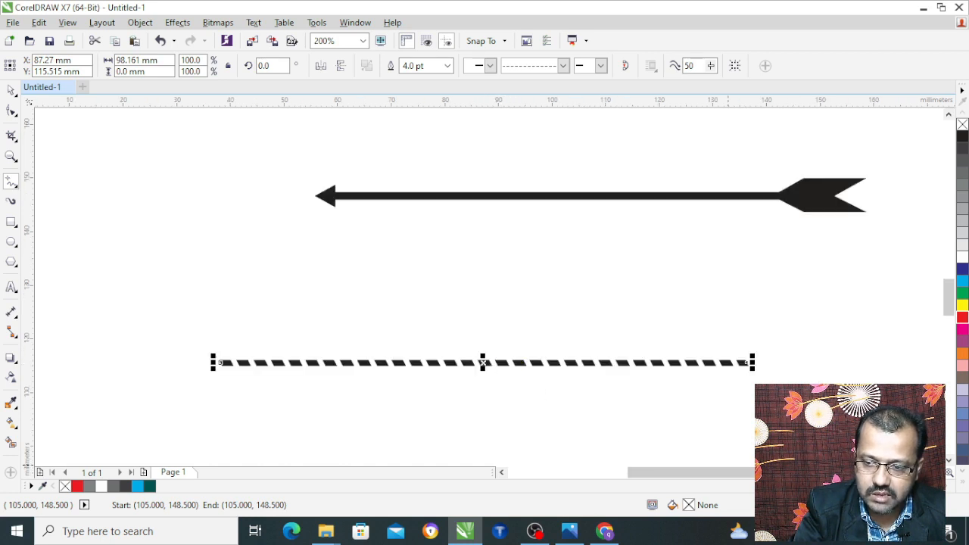
key("F12")
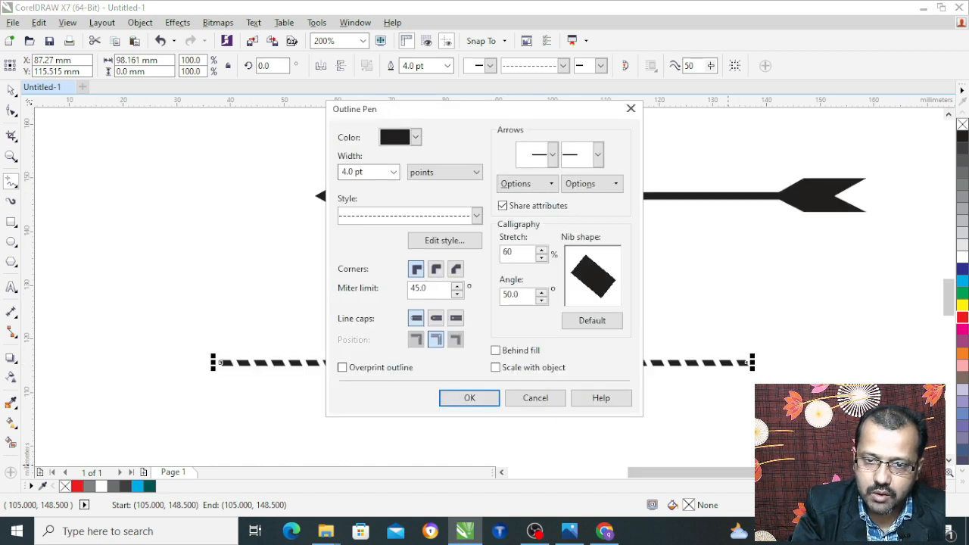
left_click(487, 398)
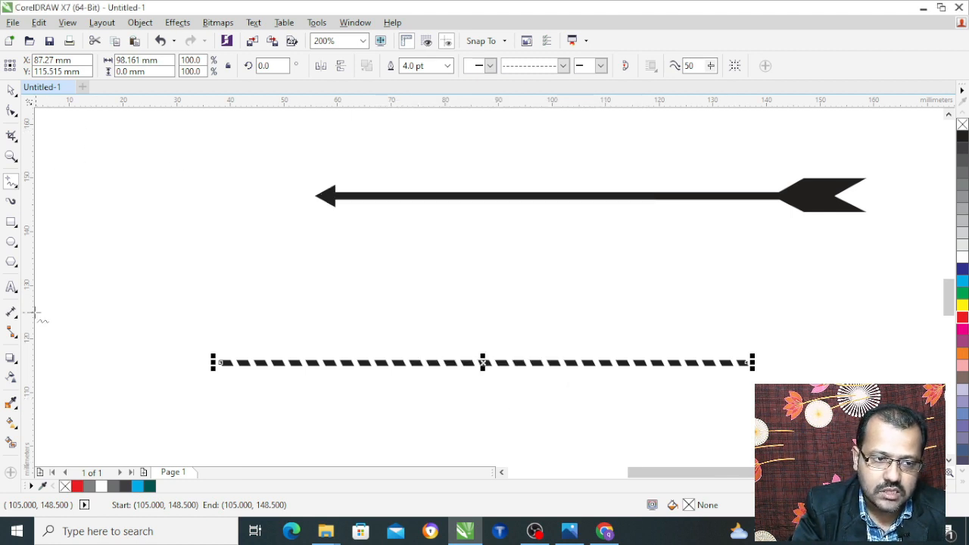
Step: Draw a circle about 43 mm in diameter below the dashed line and fill it with cyan
scroll(432, 124, "down", 2)
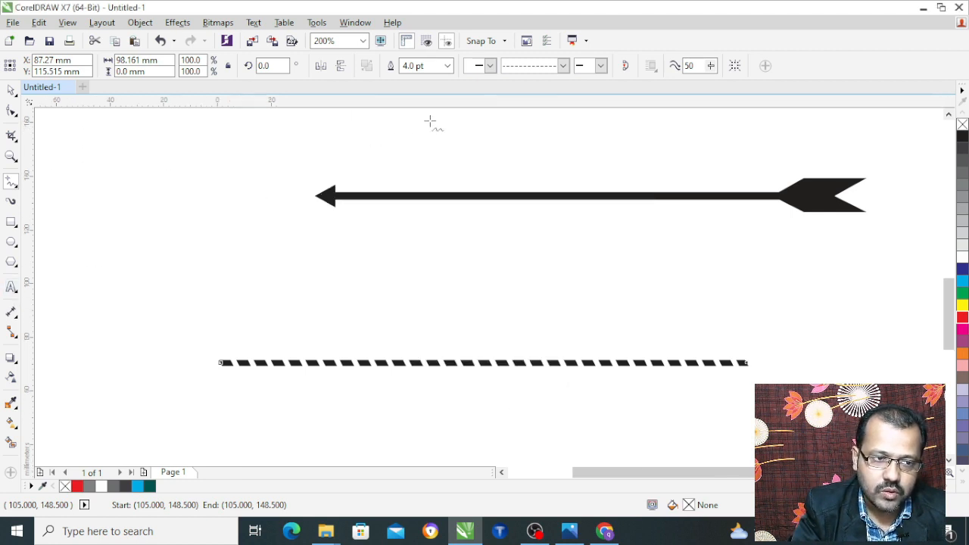
left_click(12, 241)
left_click_drag(389, 192, 469, 281)
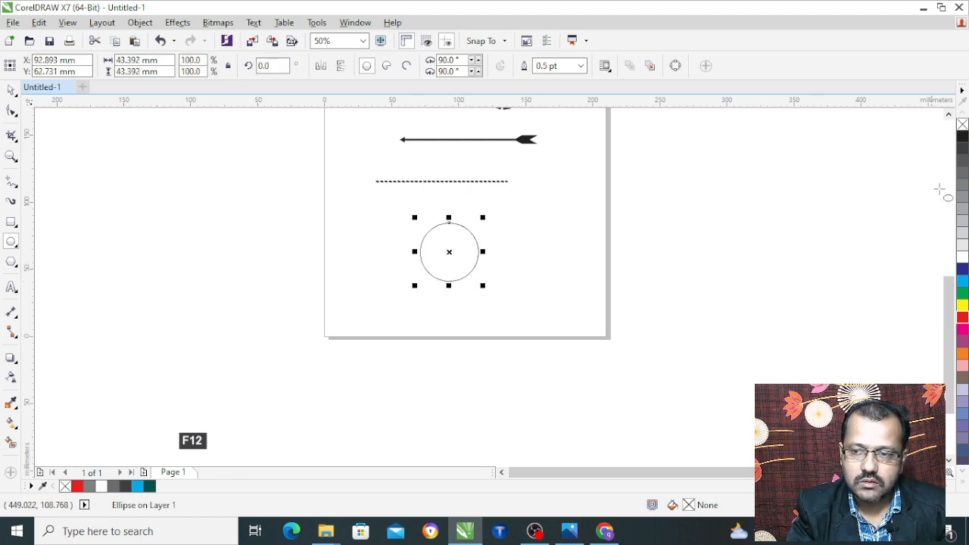
left_click(962, 281)
left_click(9, 92)
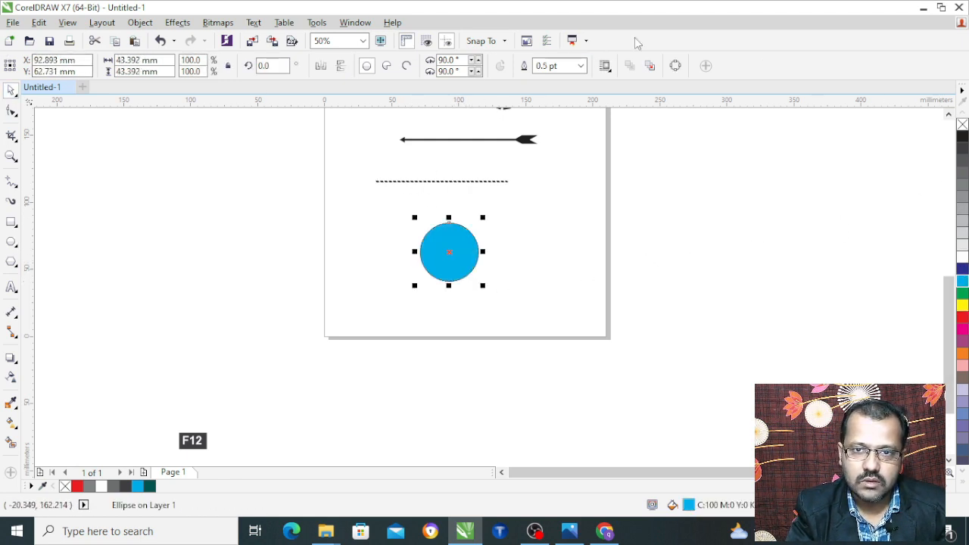
Step: Give the cyan circle a 4 pt outline with a short-dashed line style
left_click(581, 66)
left_click(553, 167)
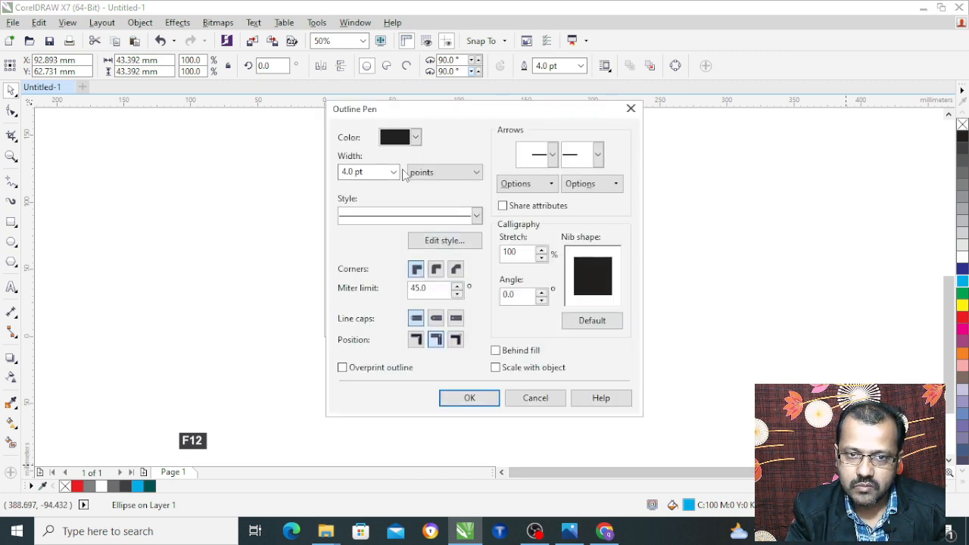
left_click(401, 220)
left_click(383, 273)
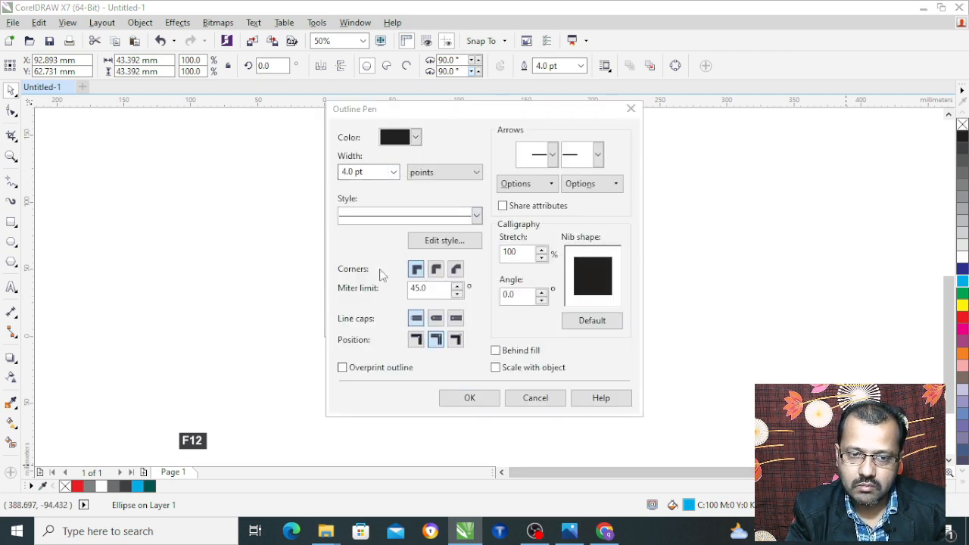
left_click(471, 400)
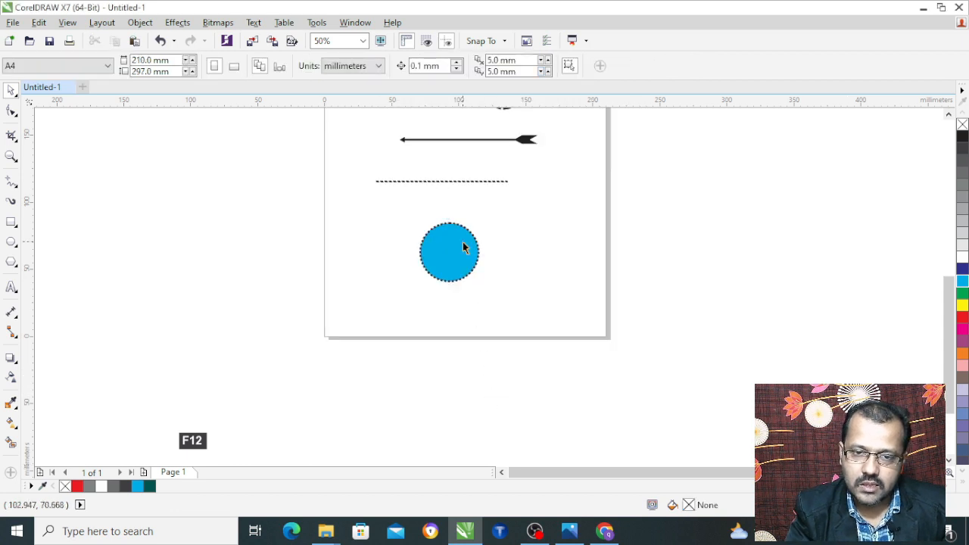
Step: Place a copy of the dashed cyan circle beside the original, level with it
scroll(463, 247, "up", 2)
left_click_drag(398, 229, 537, 229)
right_click(536, 229)
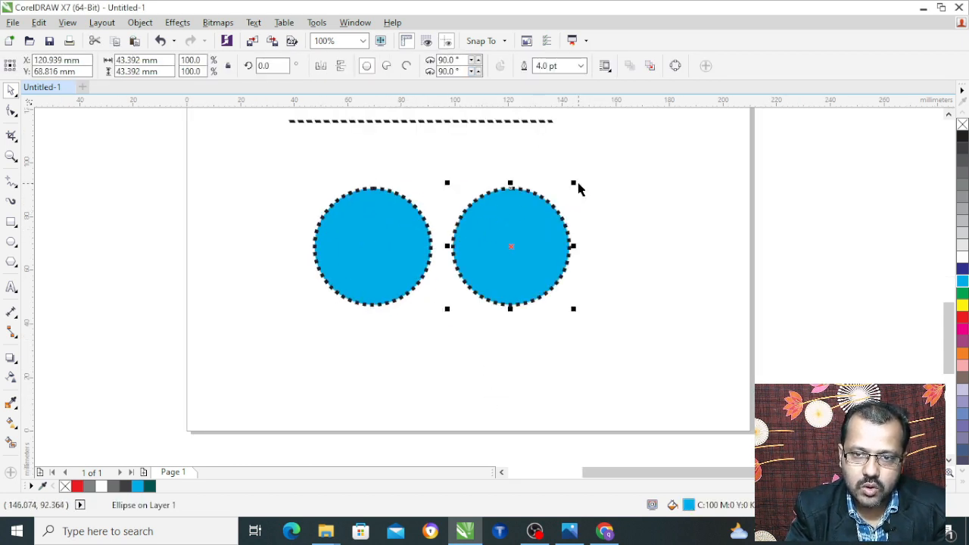
Step: Shrink the copied circle to about 5 mm in diameter, then enlarge it to about 42.5 mm
left_click_drag(573, 182, 493, 282)
scroll(470, 315, "up", 4)
scroll(454, 286, "down", 2)
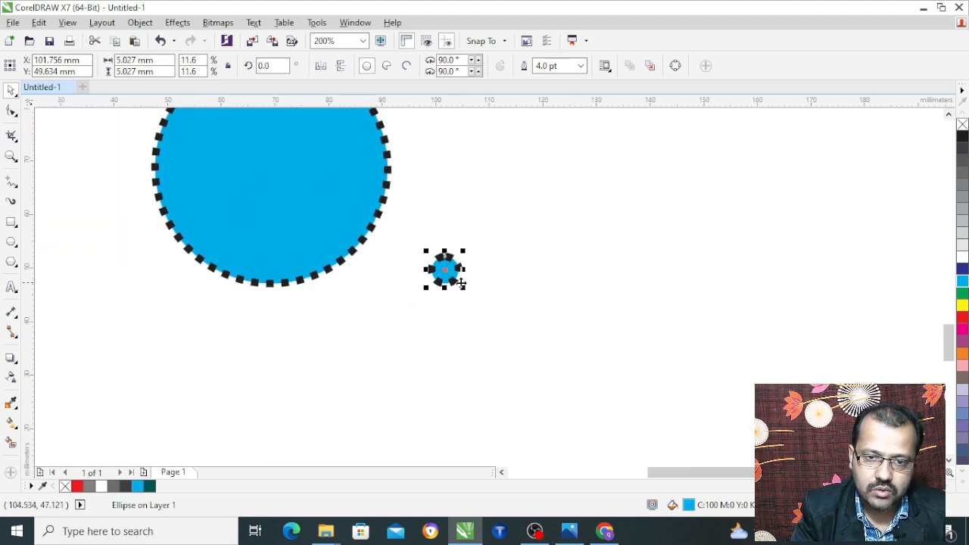
left_click_drag(466, 253, 663, 113)
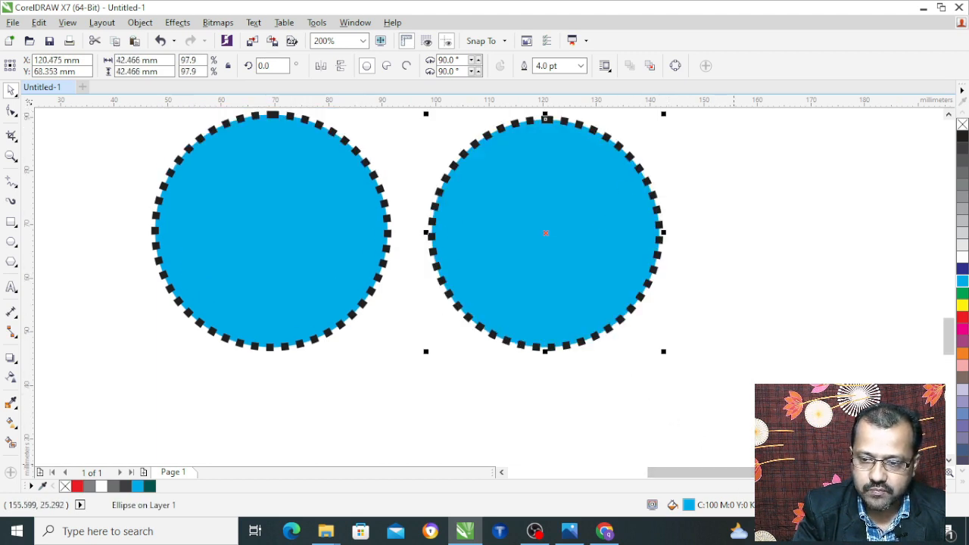
Step: Place the right circle's dashed outline behind its fill in the Outline Pen settings
key("F12")
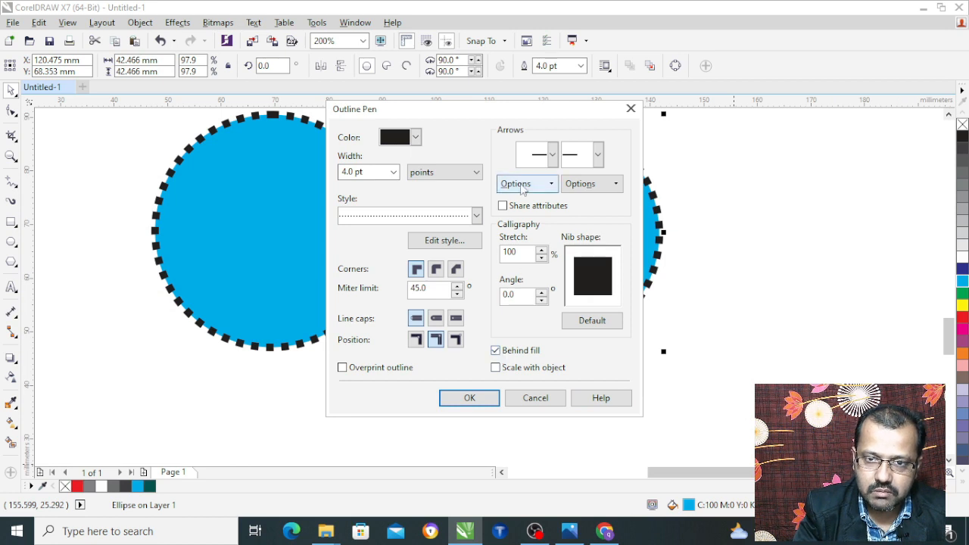
left_click_drag(498, 113, 259, 89)
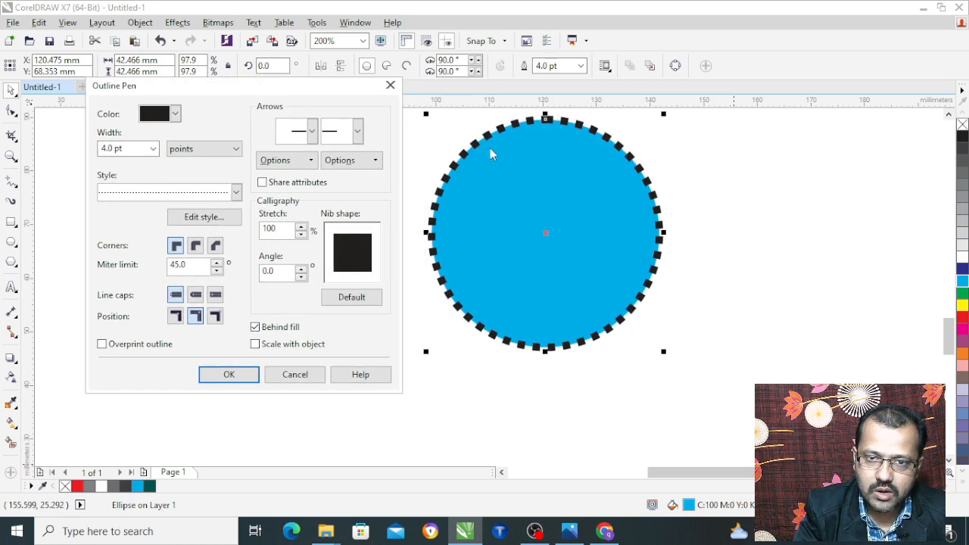
left_click(229, 374)
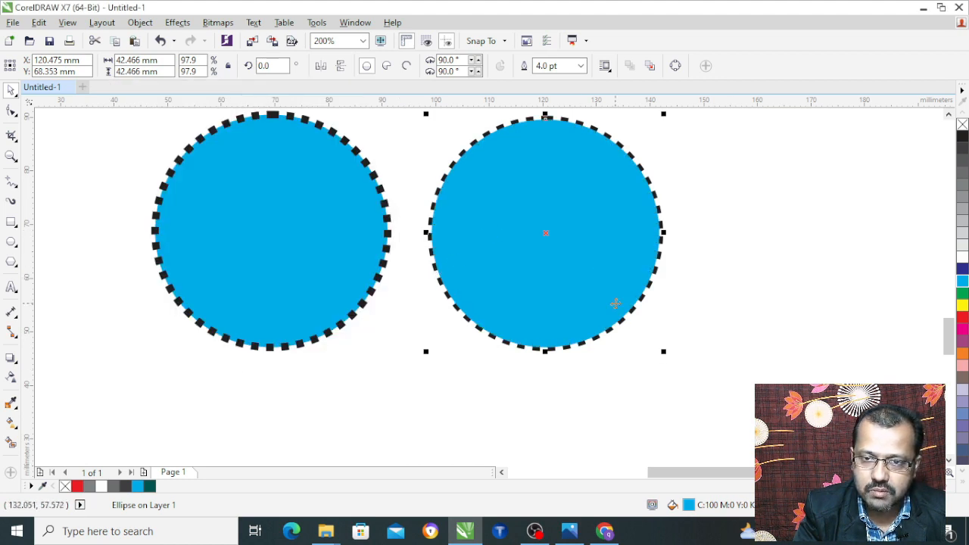
mouse_move(663, 352)
left_mouse_down()
mouse_move(495, 183)
mouse_move(550, 274)
mouse_move(643, 333)
mouse_move(769, 435)
mouse_move(660, 340)
left_mouse_up()
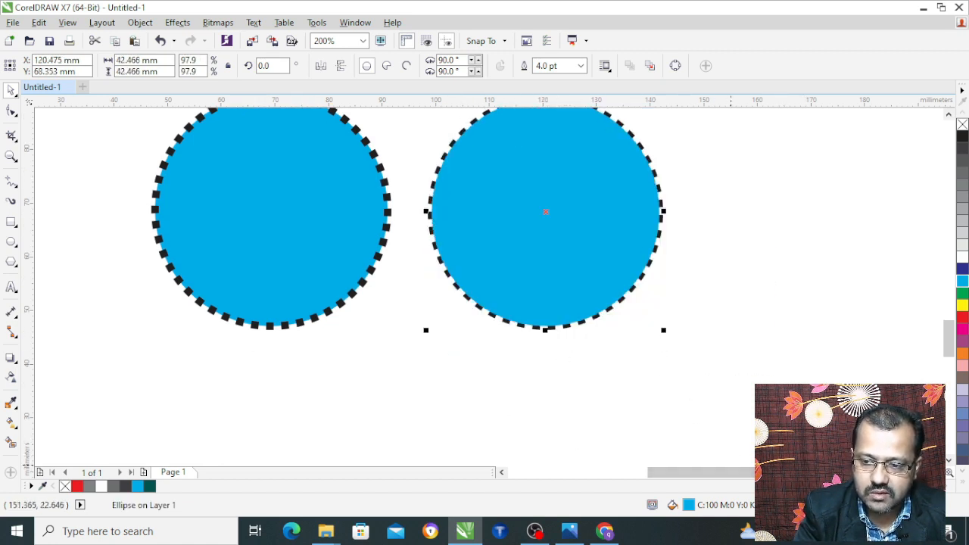
Step: Make the right circle's outline scale with the object in the Outline Pen settings
key("F12")
left_click(496, 368)
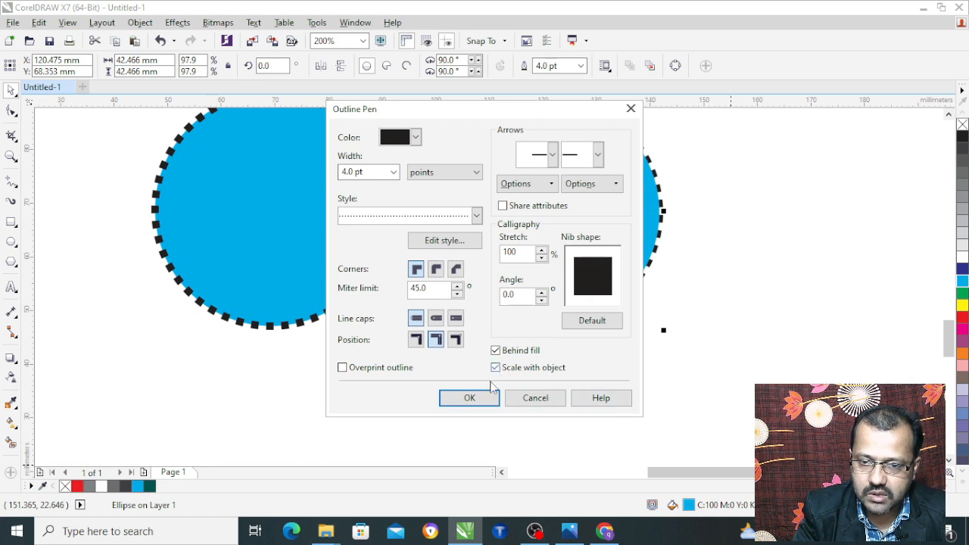
left_click(465, 396)
Step: Enlarge the right circle to about 95 mm in diameter, then reduce it to about 49 mm
scroll(483, 371, "down", 2)
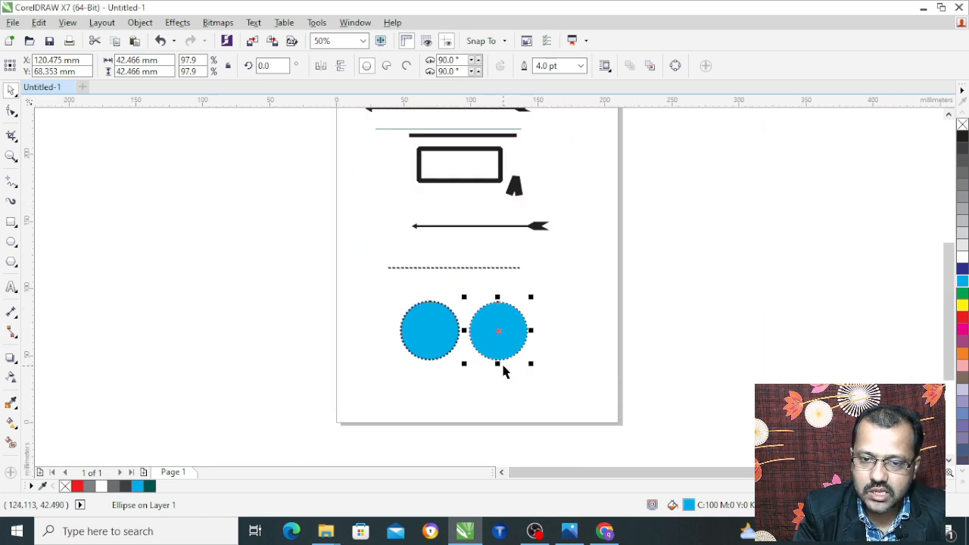
left_click_drag(529, 363, 561, 345)
left_click(566, 346)
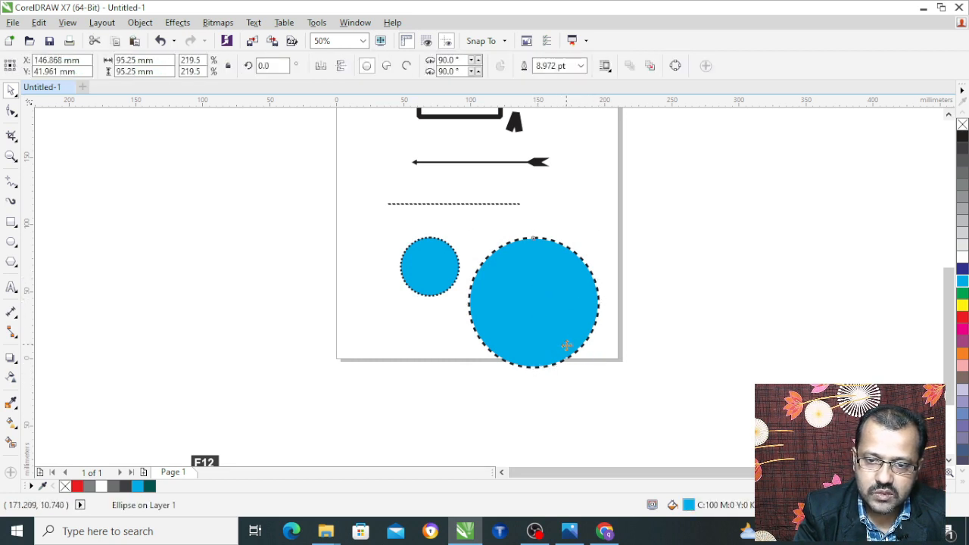
left_click_drag(600, 373, 537, 306)
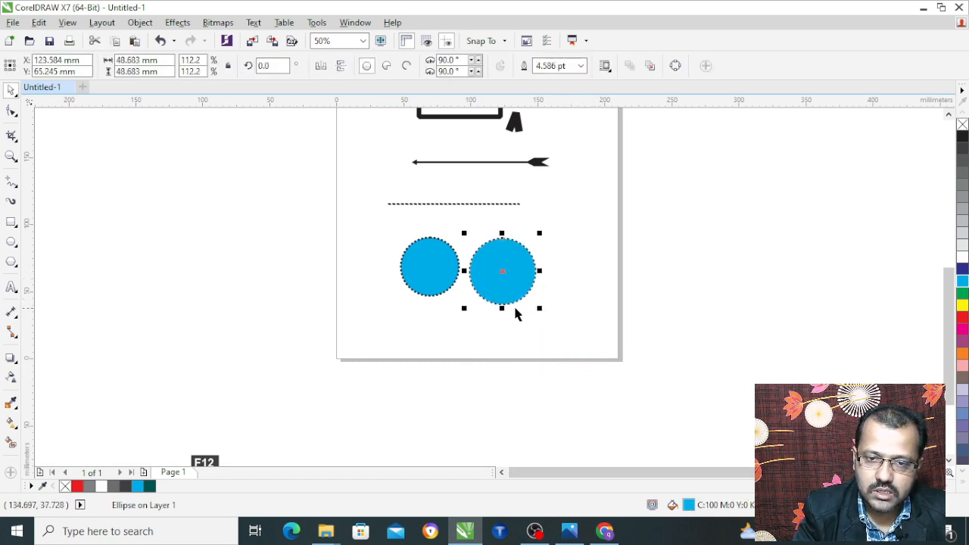
Step: Enlarge the left circle to about 119 mm in diameter, then reduce it to about 44 mm
left_click(431, 265)
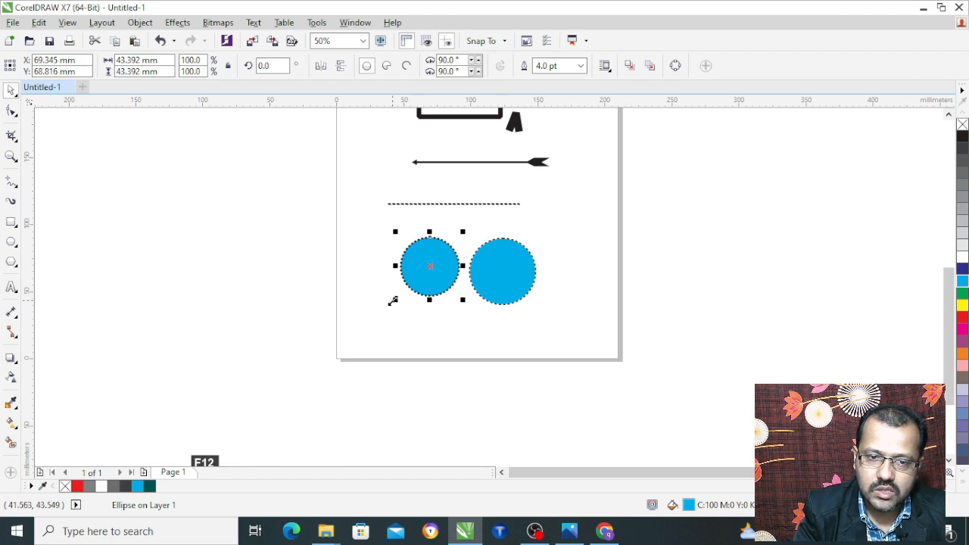
left_click_drag(393, 301, 290, 430)
scroll(311, 404, "up", 1)
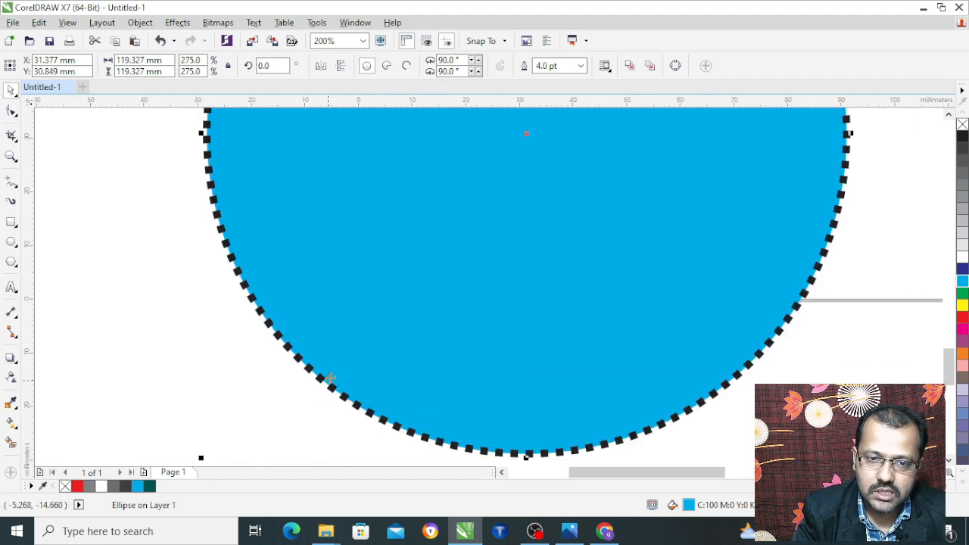
left_click_drag(259, 423, 457, 222)
scroll(509, 151, "up", 2)
scroll(560, 288, "down", 1)
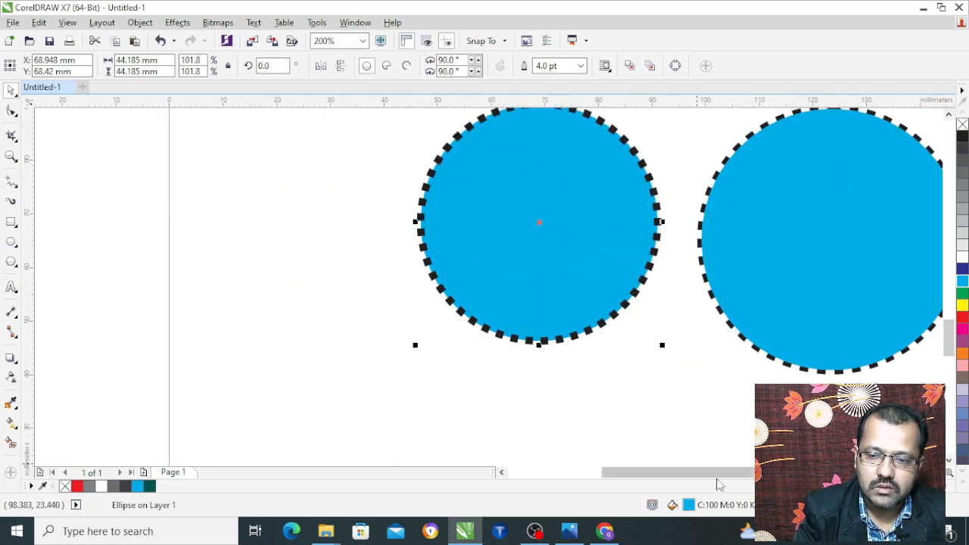
Step: Check the left circle's Outline Pen settings and shrink the circle to about 6.5 mm in diameter
key("F12")
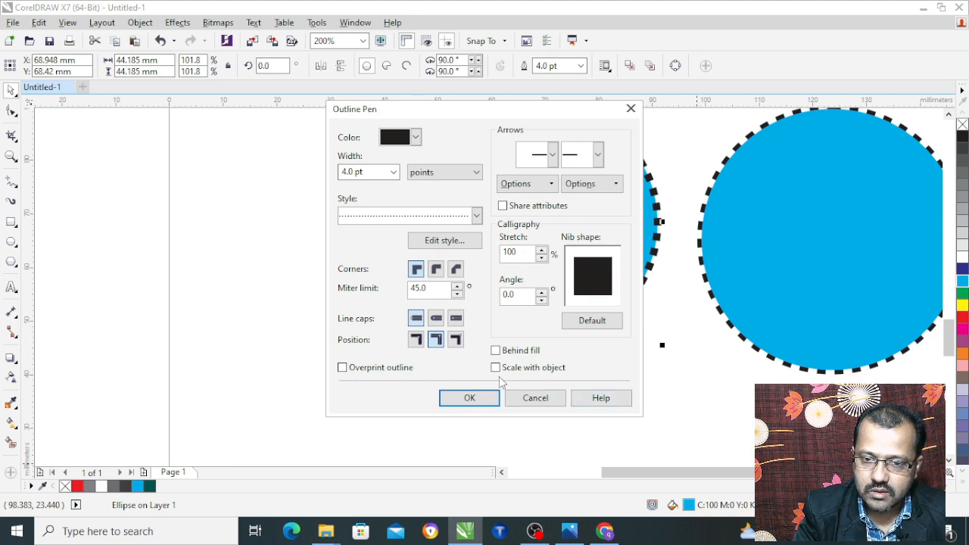
left_click(470, 398)
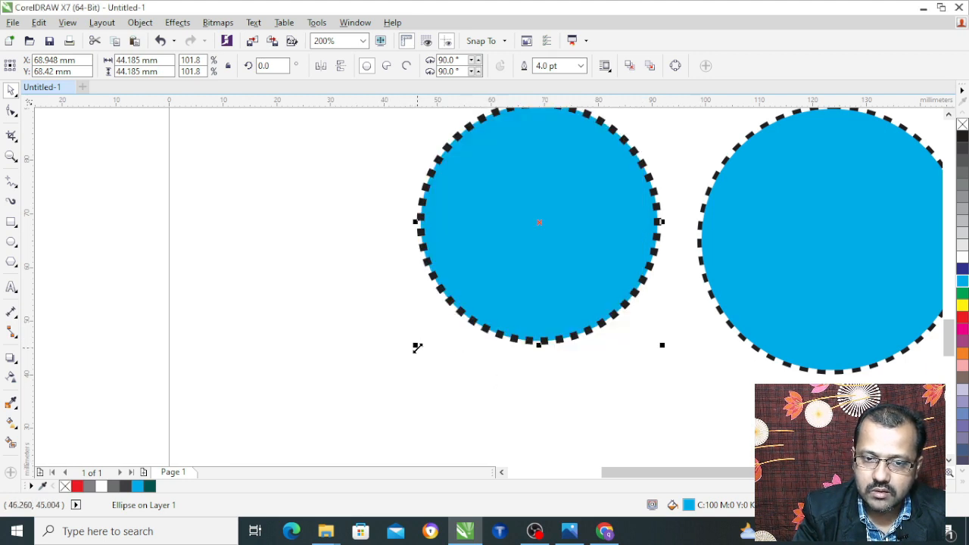
left_click_drag(416, 345, 605, 288)
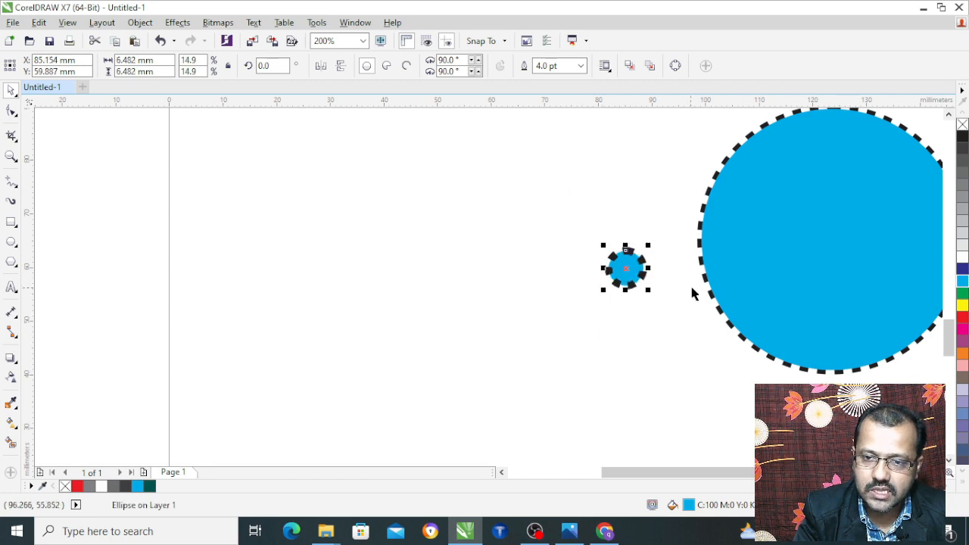
Step: Shrink the right circle to about 5.2 mm in diameter and position it beside the small left circle
left_click(731, 264)
scroll(660, 284, "down", 1)
left_click_drag(807, 329, 670, 275)
scroll(670, 275, "up", 4)
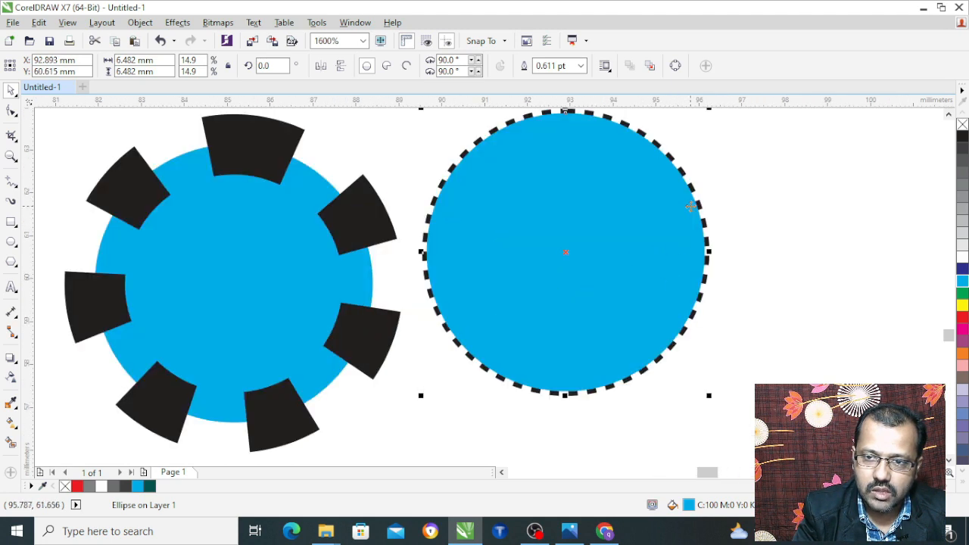
left_click_drag(712, 396, 652, 339)
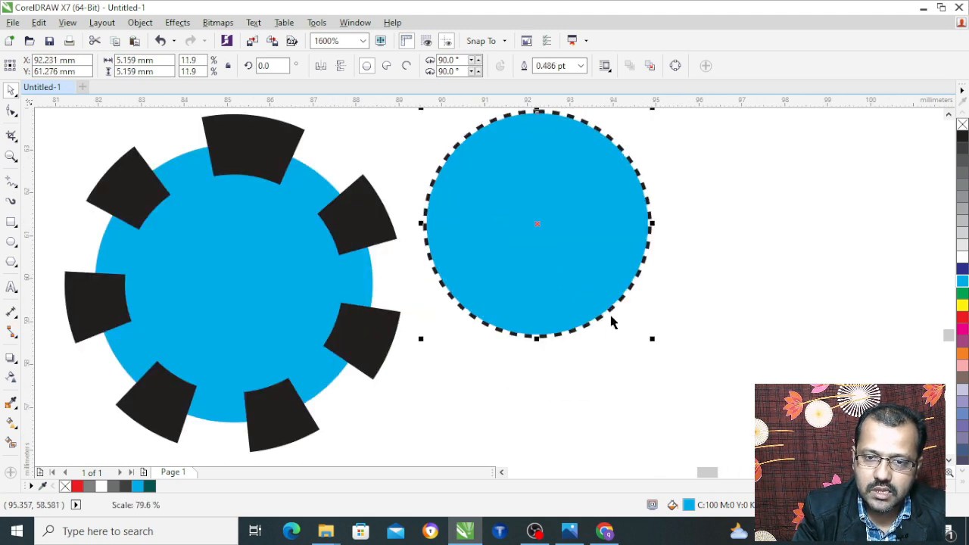
left_click_drag(557, 281, 546, 324)
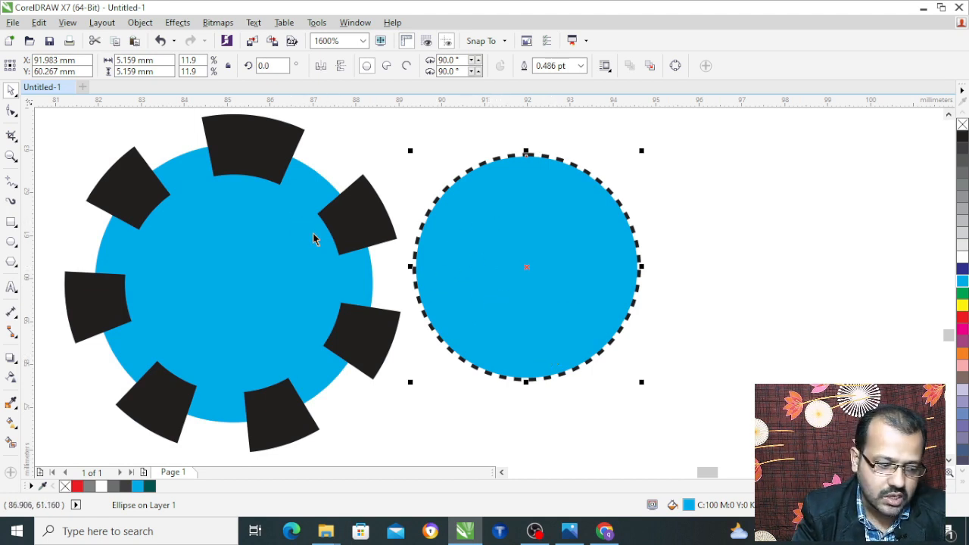
Step: Review the right circle's Behind fill and Scale with object options in the Outline Pen
scroll(417, 274, "down", 1)
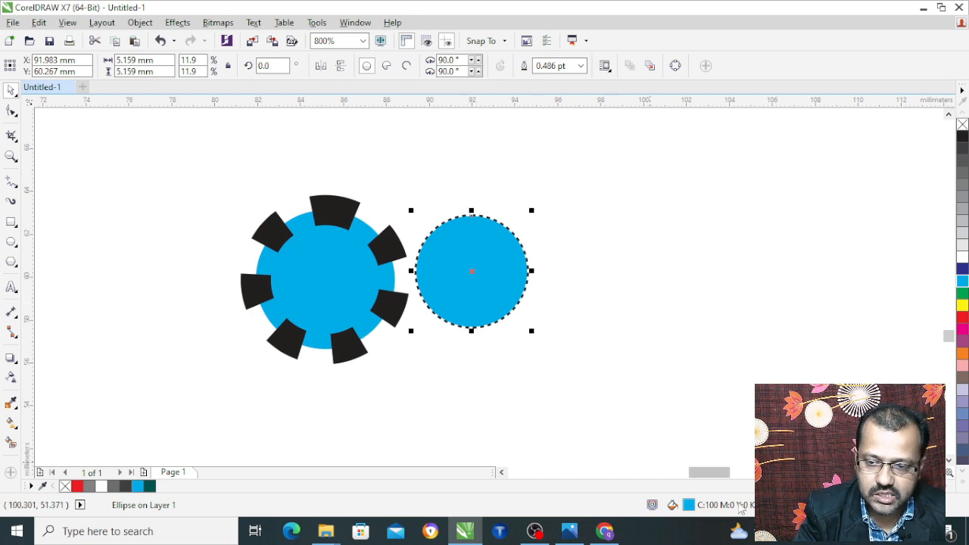
key("F12")
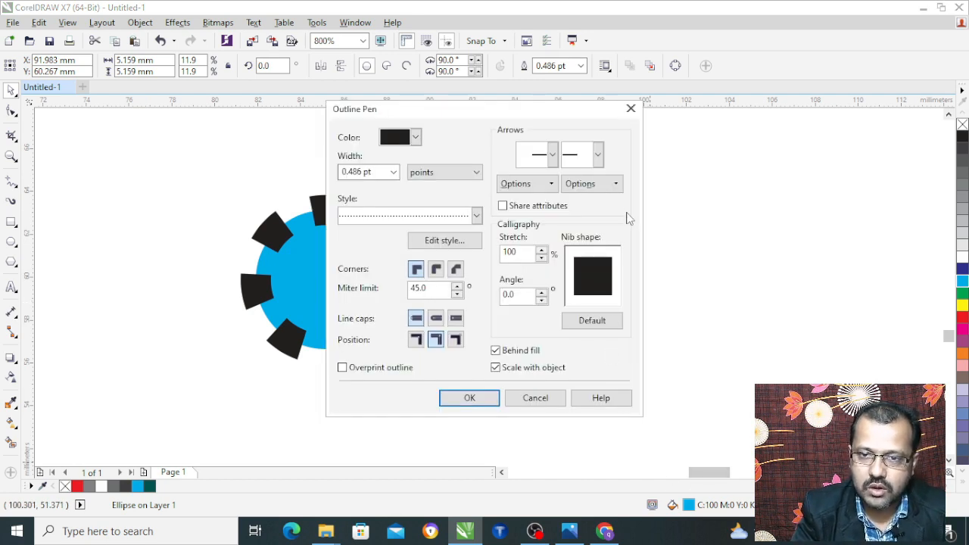
left_click(630, 109)
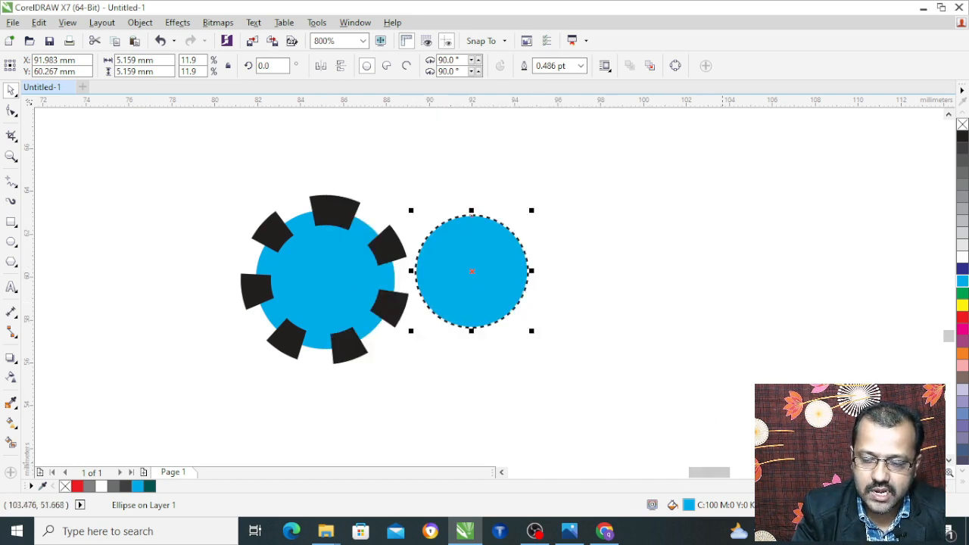
Step: Move the F12 label group closer to the page's lower-left corner and deselect it
scroll(469, 402, "down", 3)
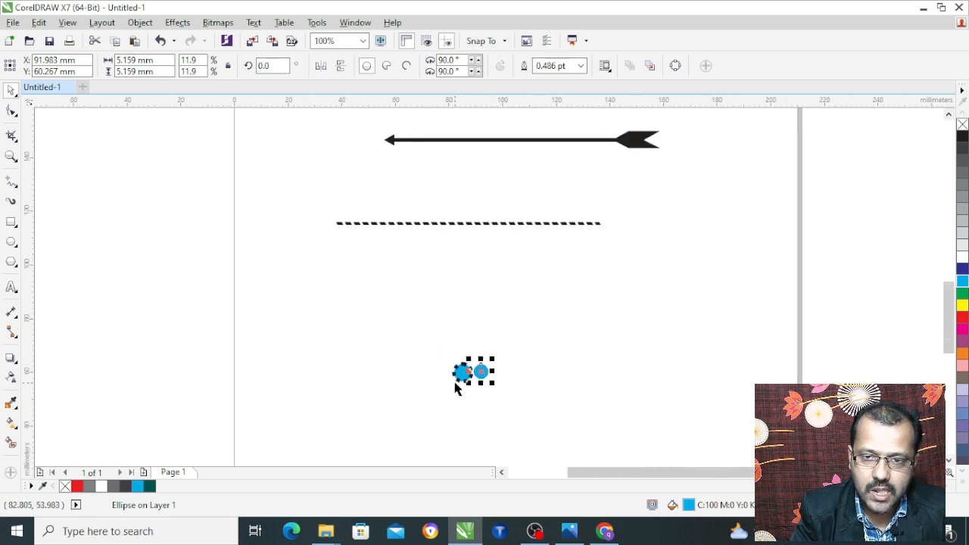
scroll(454, 413, "down", 1)
scroll(424, 424, "down", 2)
scroll(377, 459, "up", 4)
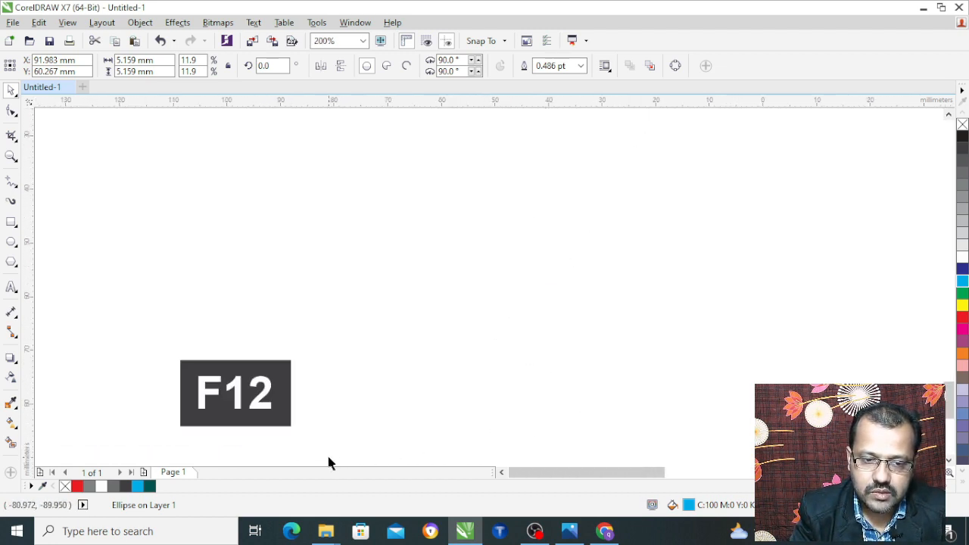
left_click_drag(271, 387, 411, 202)
scroll(356, 284, "down", 1)
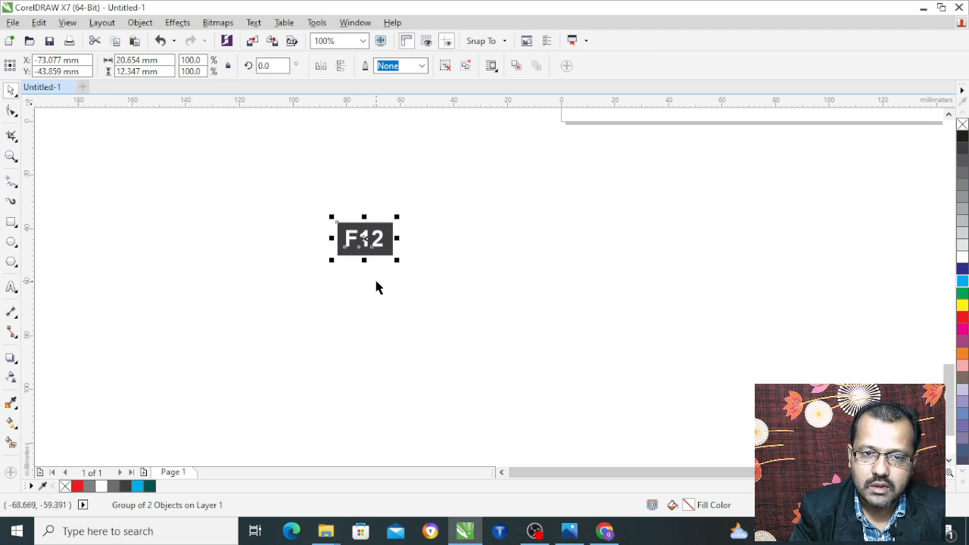
left_click(384, 285)
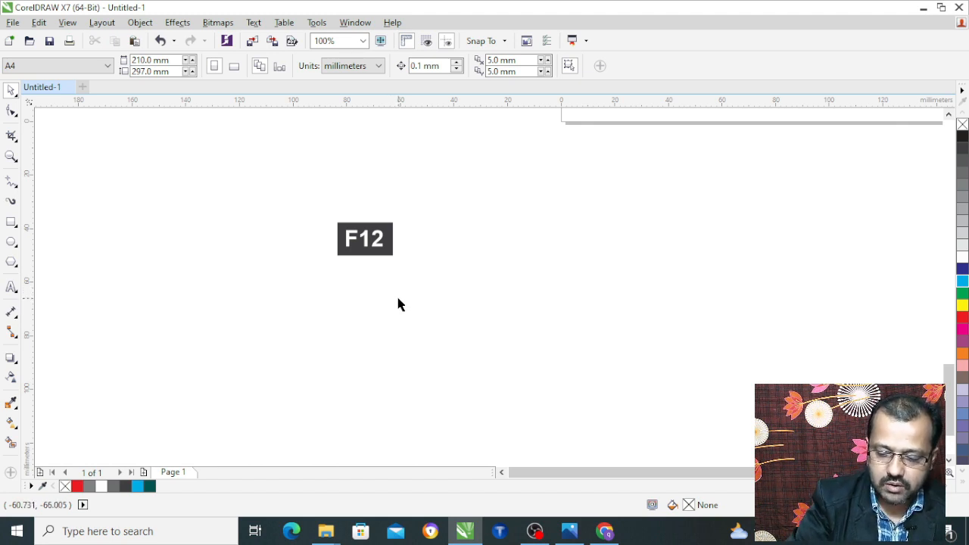
Step: With nothing selected, examine the default Outline Pen settings for graphic objects and close them
key("F12")
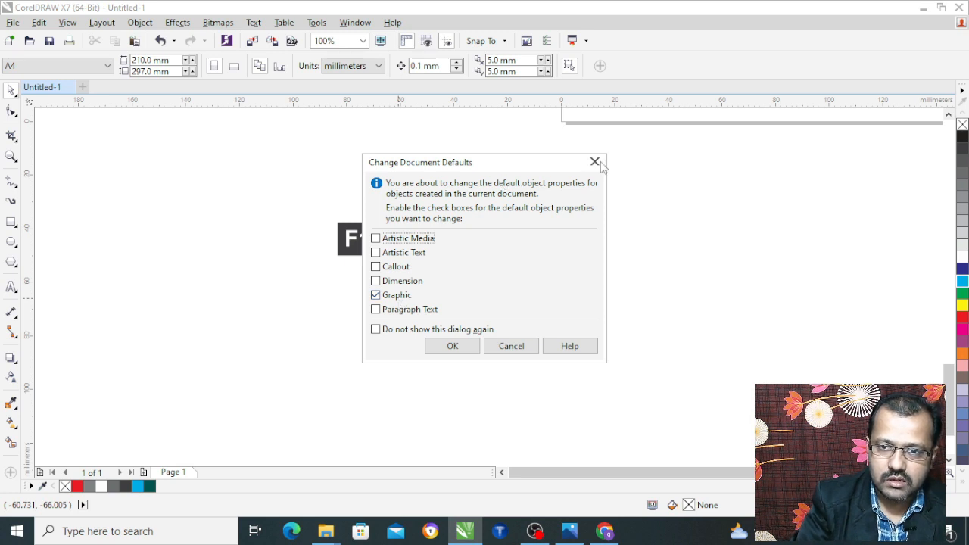
left_click(463, 346)
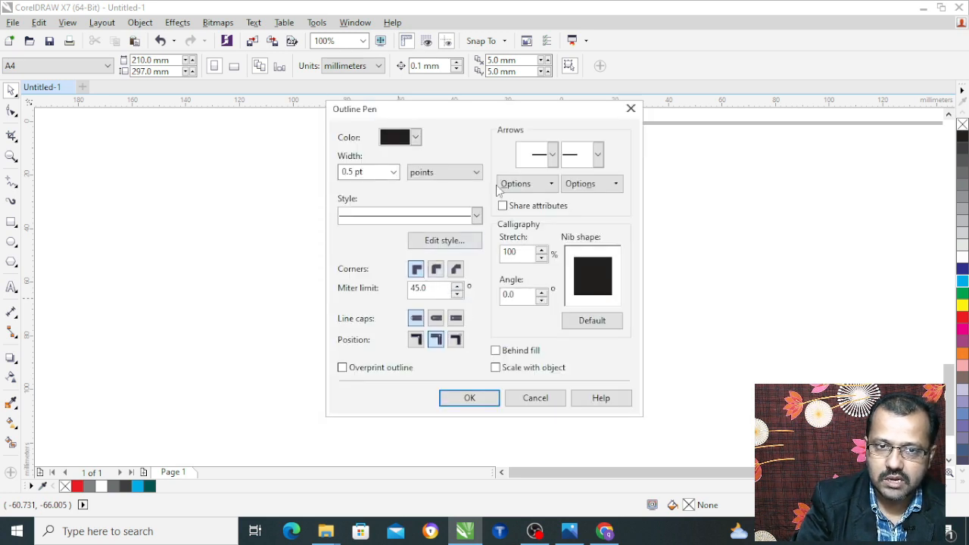
left_click(630, 108)
key("F12")
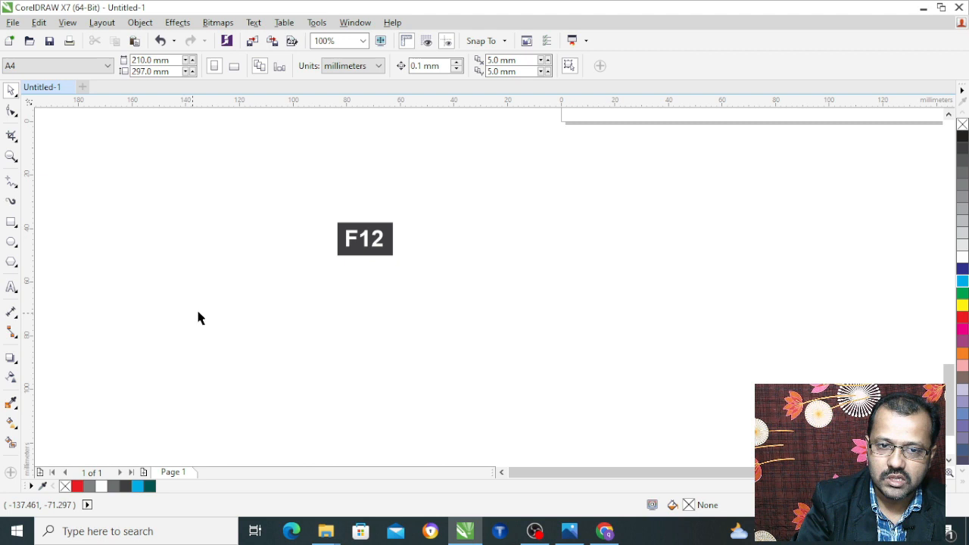
Step: Delete the F12 label group from outside the page
left_click(350, 257)
scroll(325, 261, "down", 4)
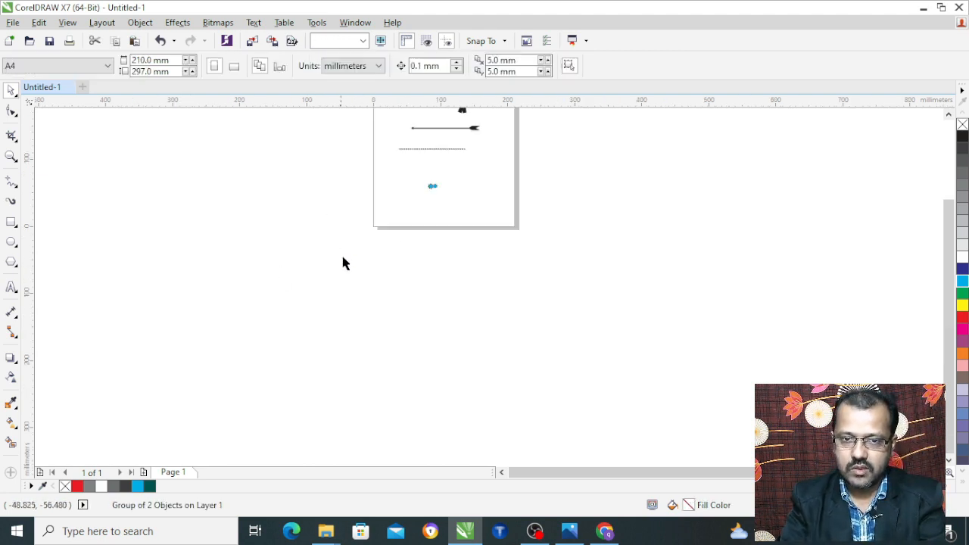
Step: Review the dashed line's Outline Pen settings, including its calligraphy stretch and angle
scroll(343, 262, "up", 4)
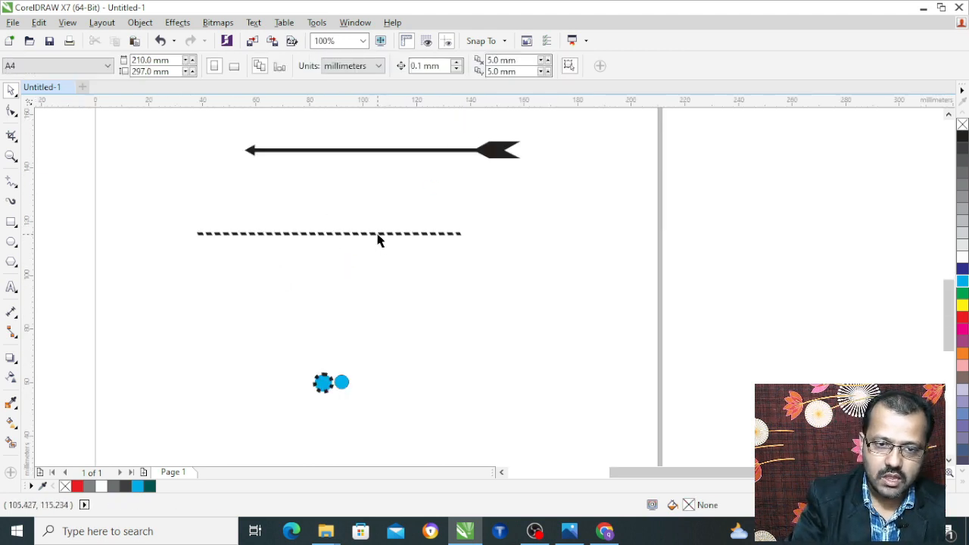
left_click(379, 236)
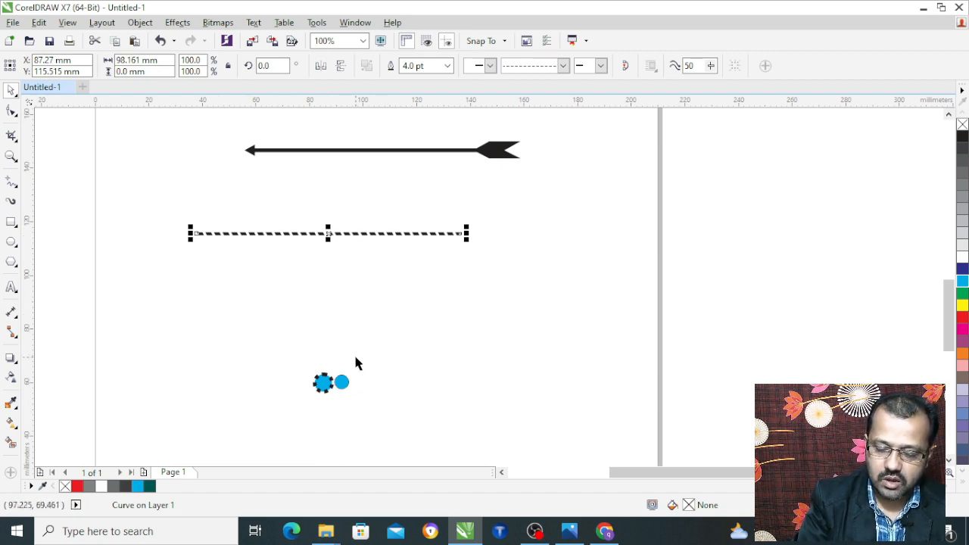
key("F12")
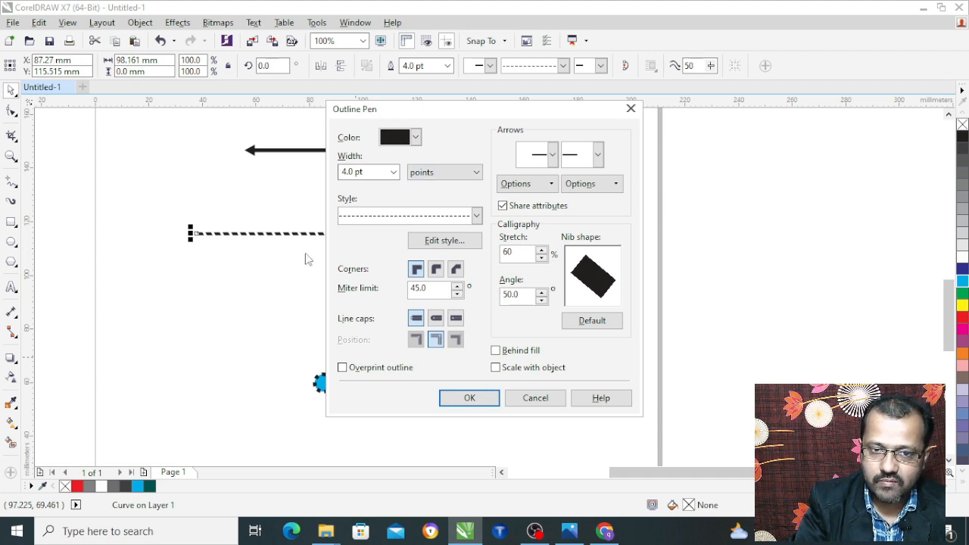
left_click(480, 398)
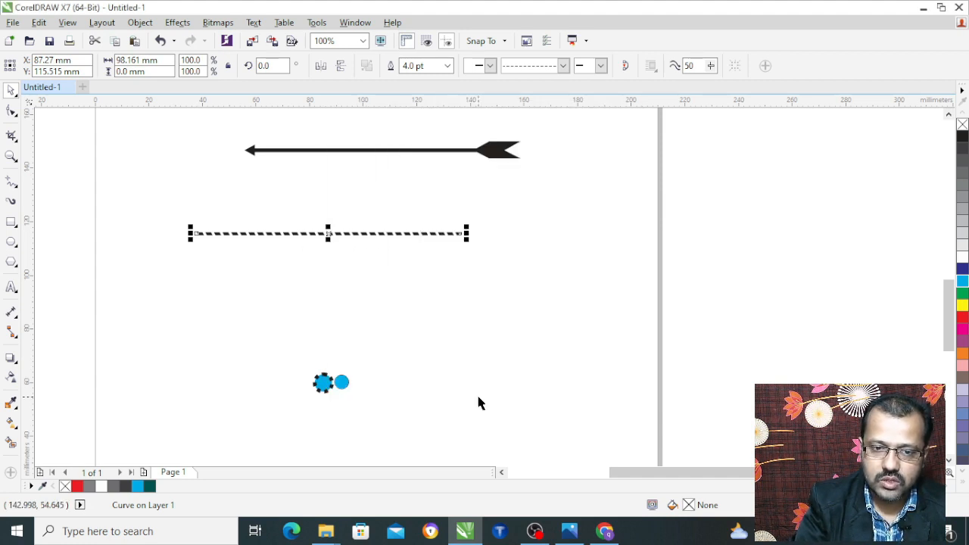